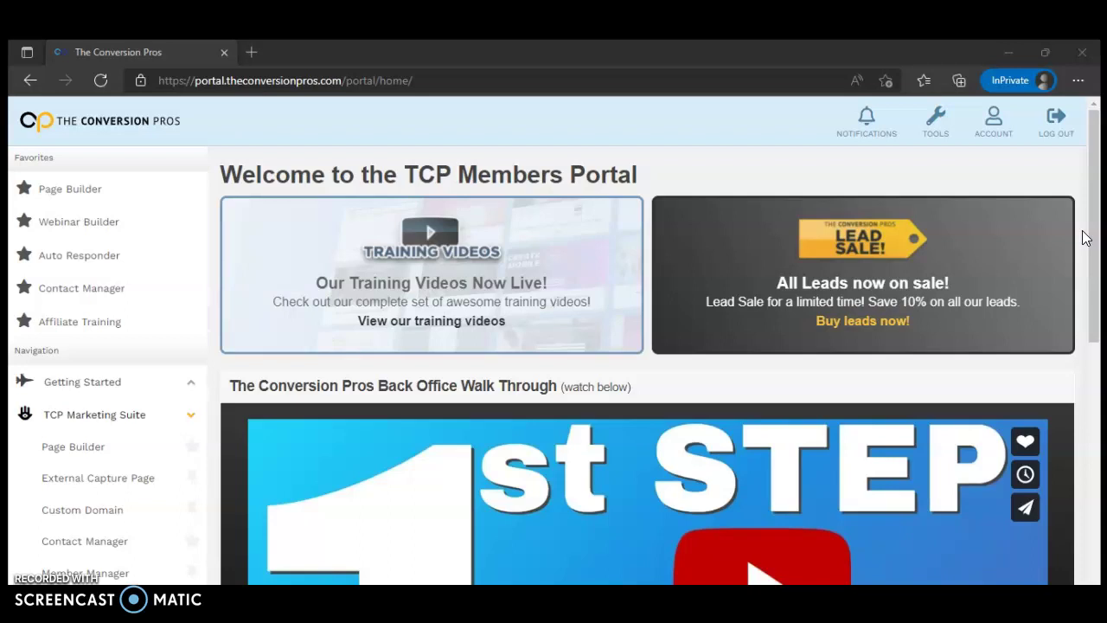
Step: Go to Page Builder's list of pages and dismiss the guided tour offer
left_click_drag(1083, 218, 1090, 196)
left_click(1091, 207)
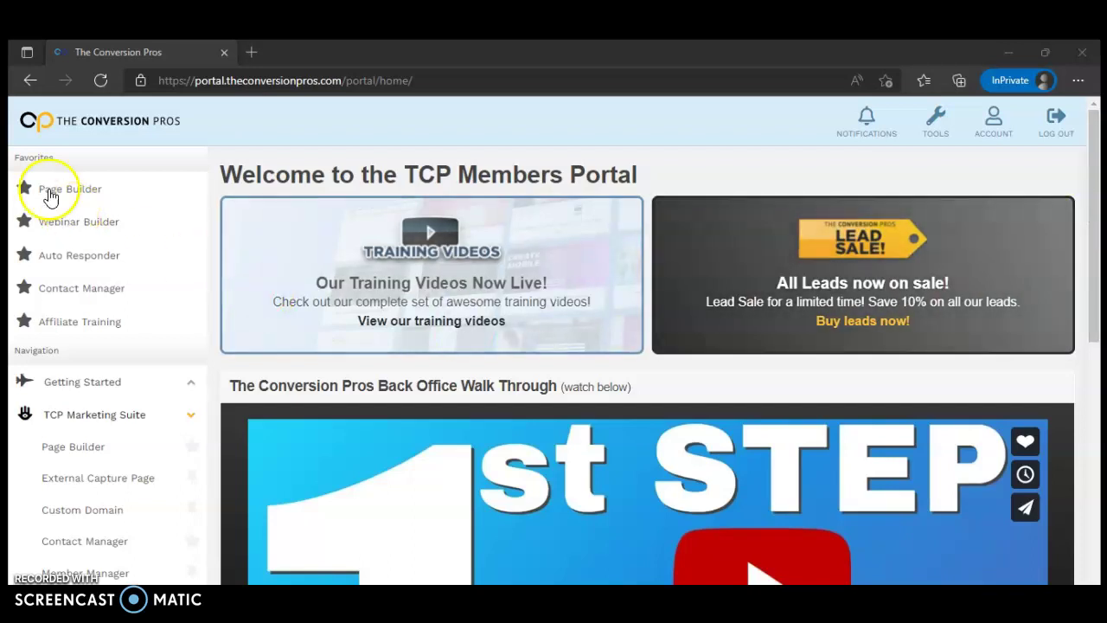
left_click(57, 191)
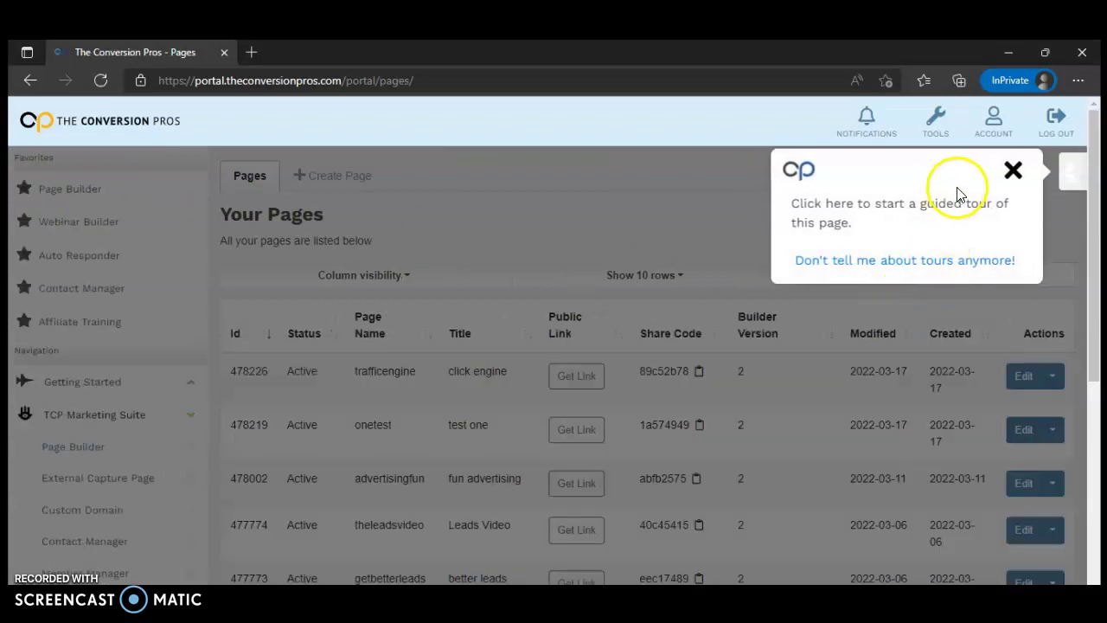
left_click(1016, 177)
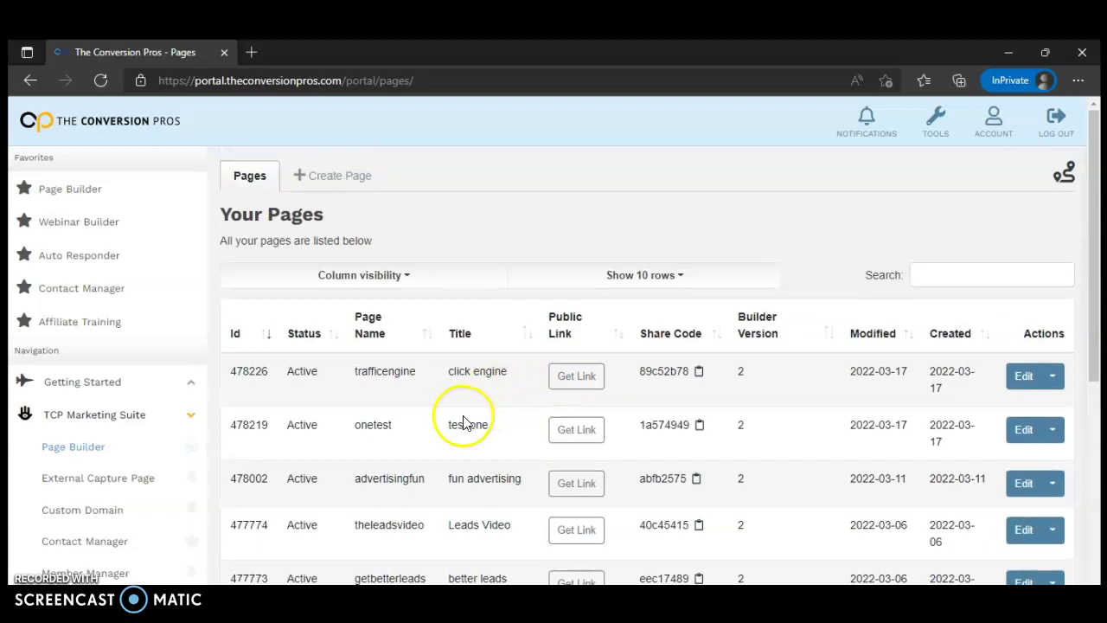
Step: Browse the Create Page template gallery to the Full See Through Opacity template
scroll(827, 444, "down", 3)
scroll(837, 451, "up", 3)
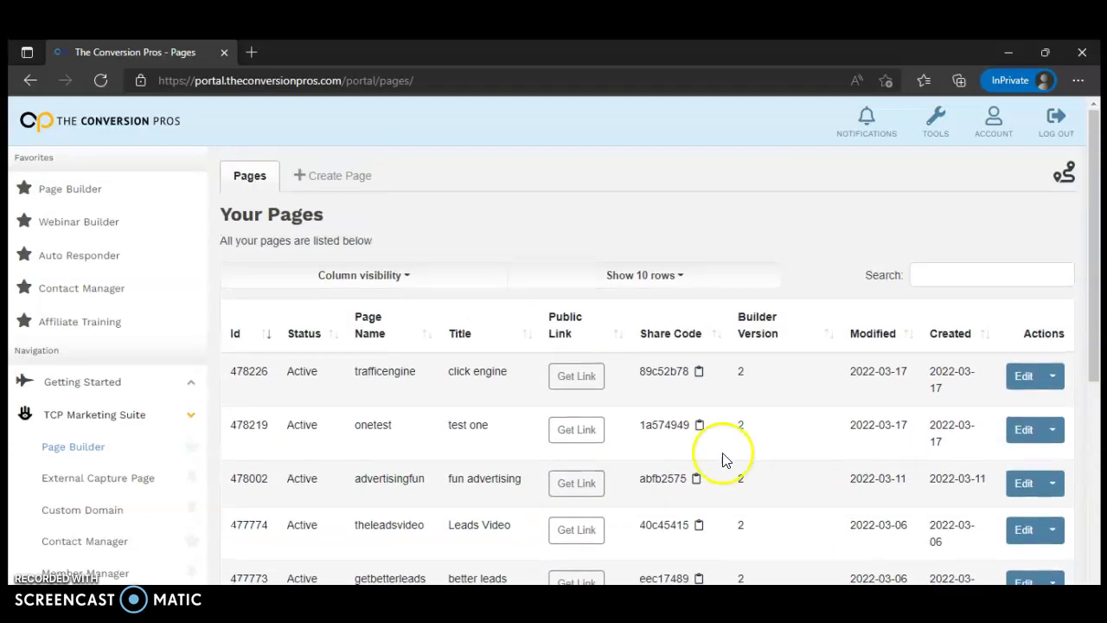
left_click(334, 183)
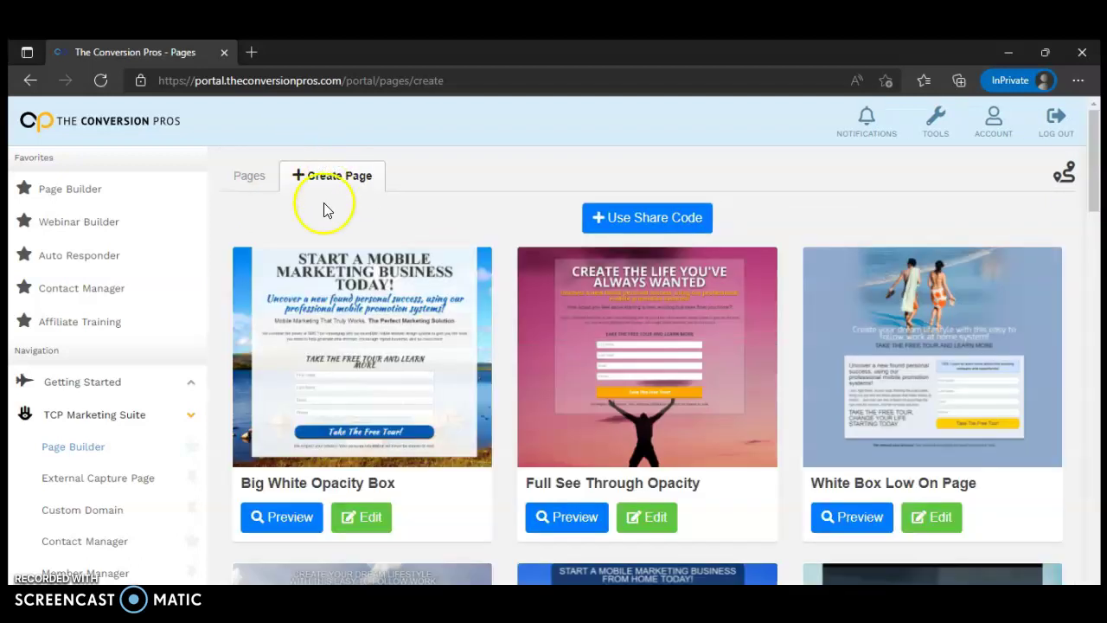
scroll(674, 389, "down", 2)
scroll(702, 354, "up", 1)
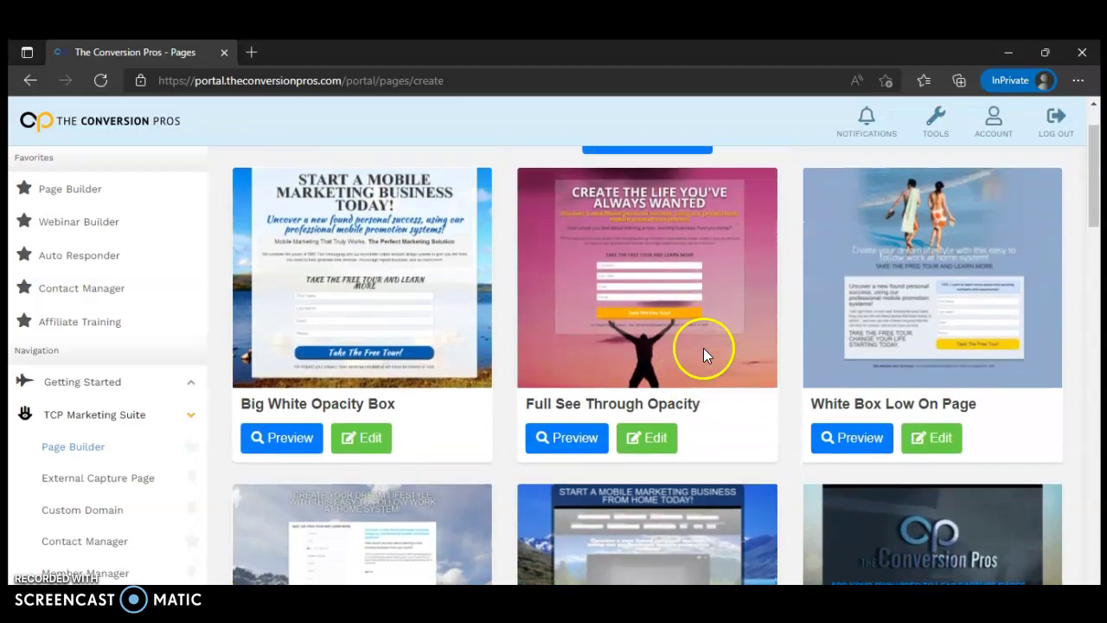
left_click(657, 444)
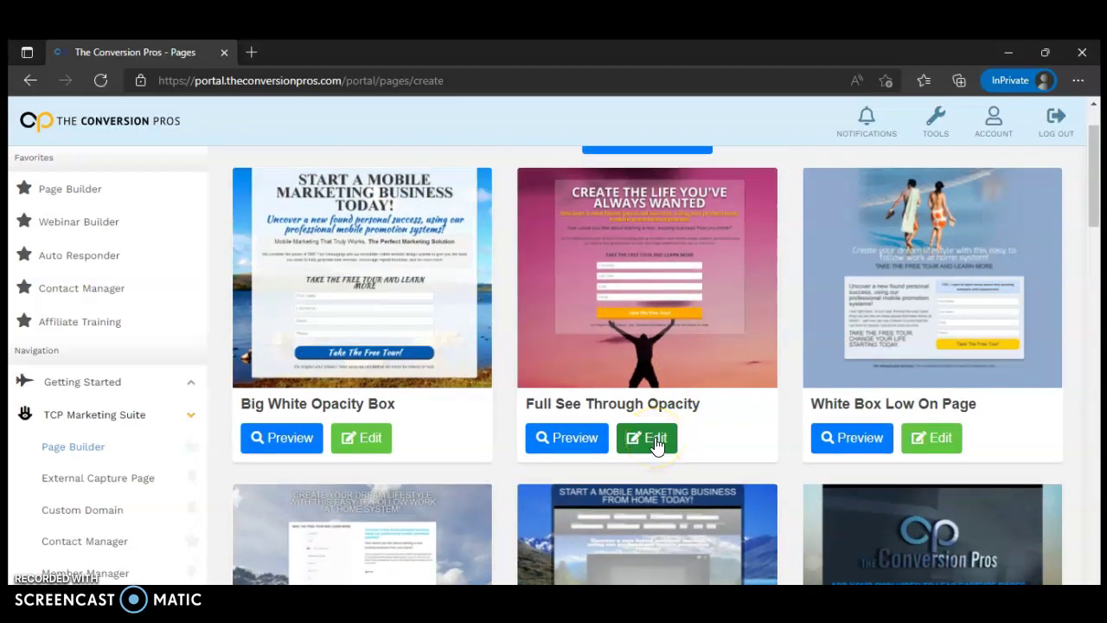
Step: Open the Full See Through Opacity template and retitle the page 'making video'
left_click(657, 444)
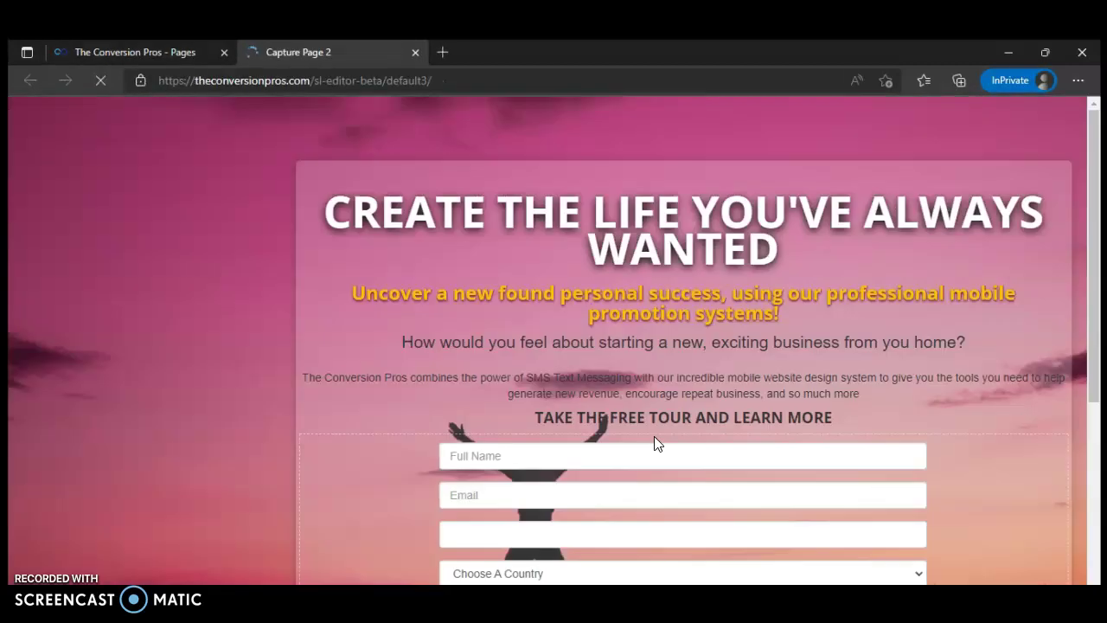
left_click(143, 196)
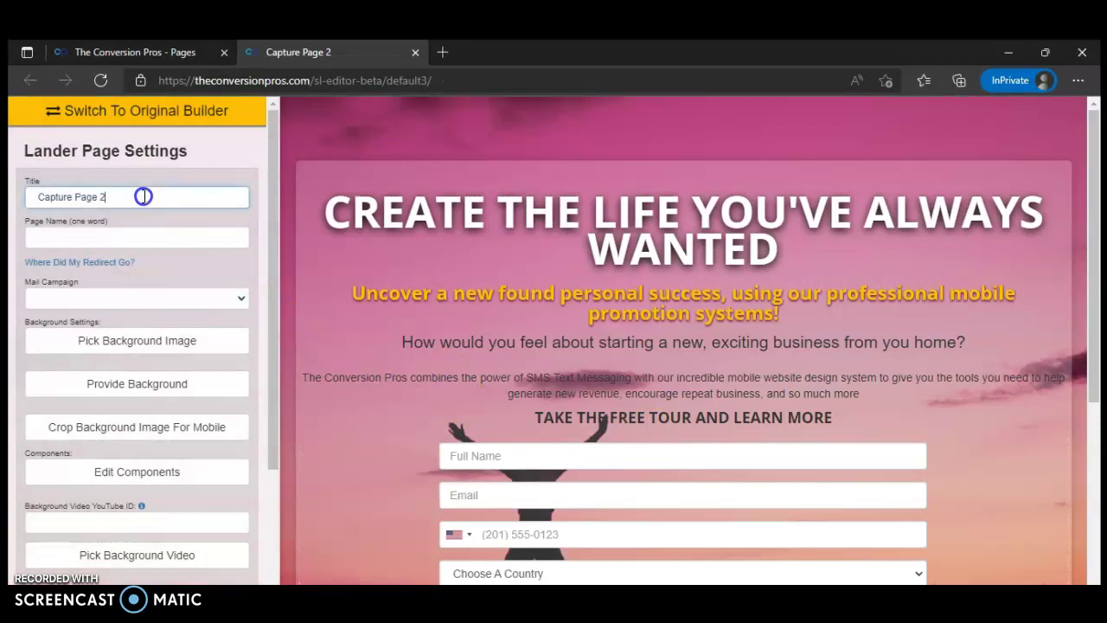
left_click_drag(143, 196, 8, 182)
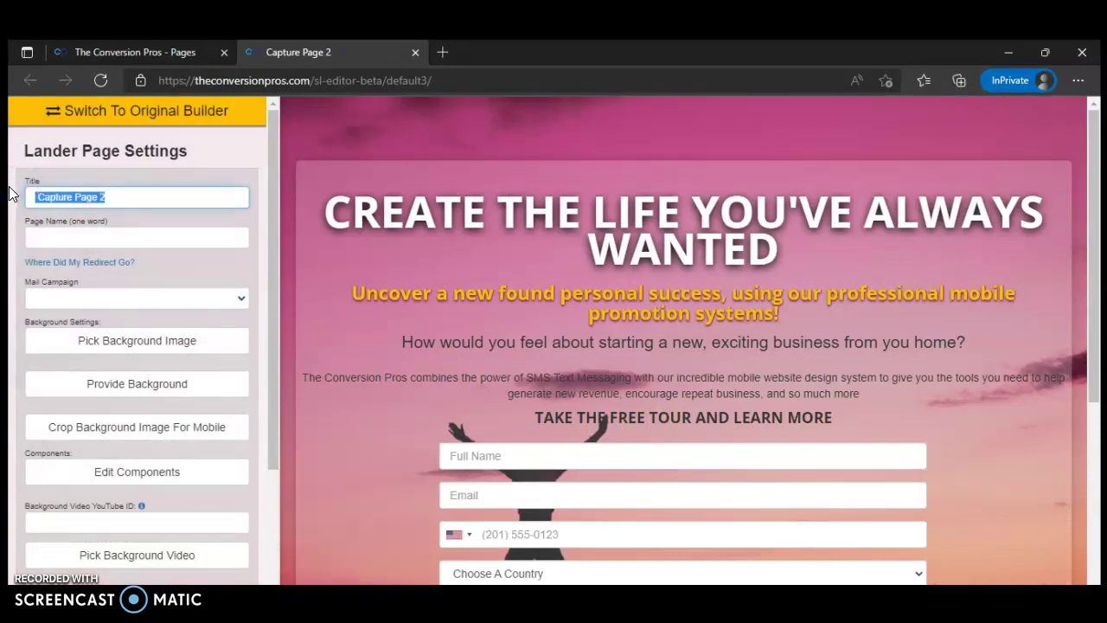
type("making")
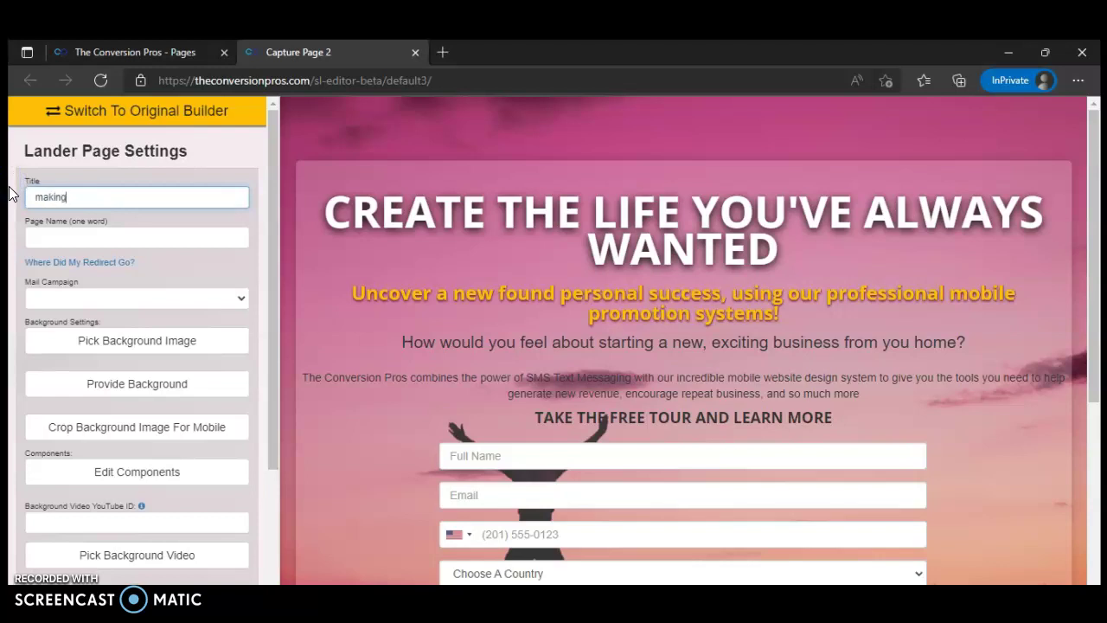
type(" video")
key("BackSpace")
key("BackSpace")
type("eo")
left_click(17, 221)
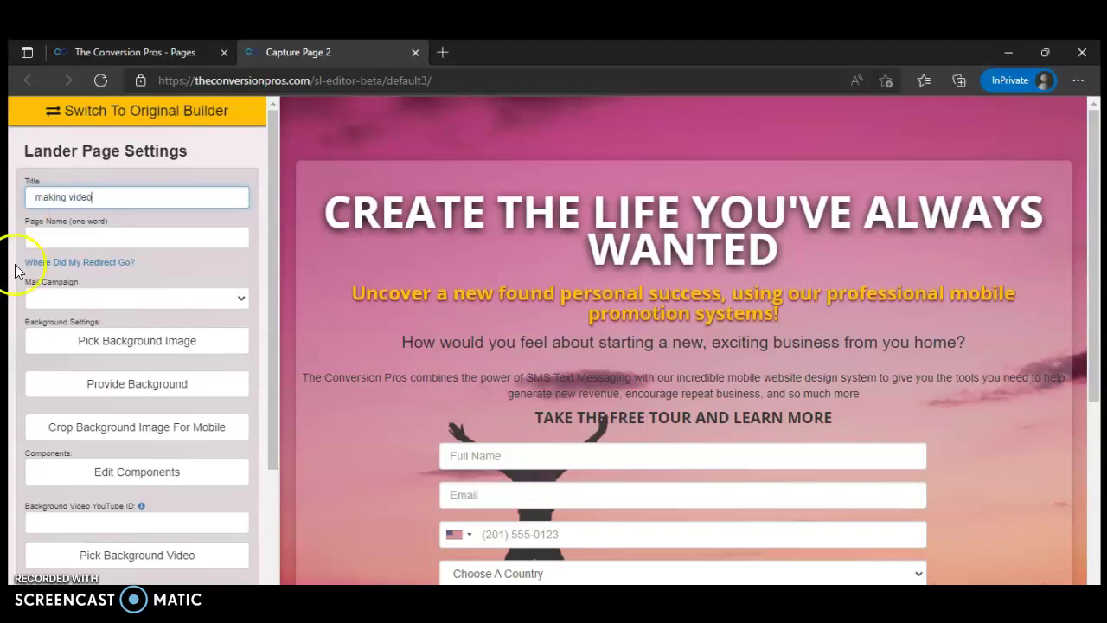
Step: Enter the page name 'howtomakeavideocapture' and save the lander
left_click(86, 237)
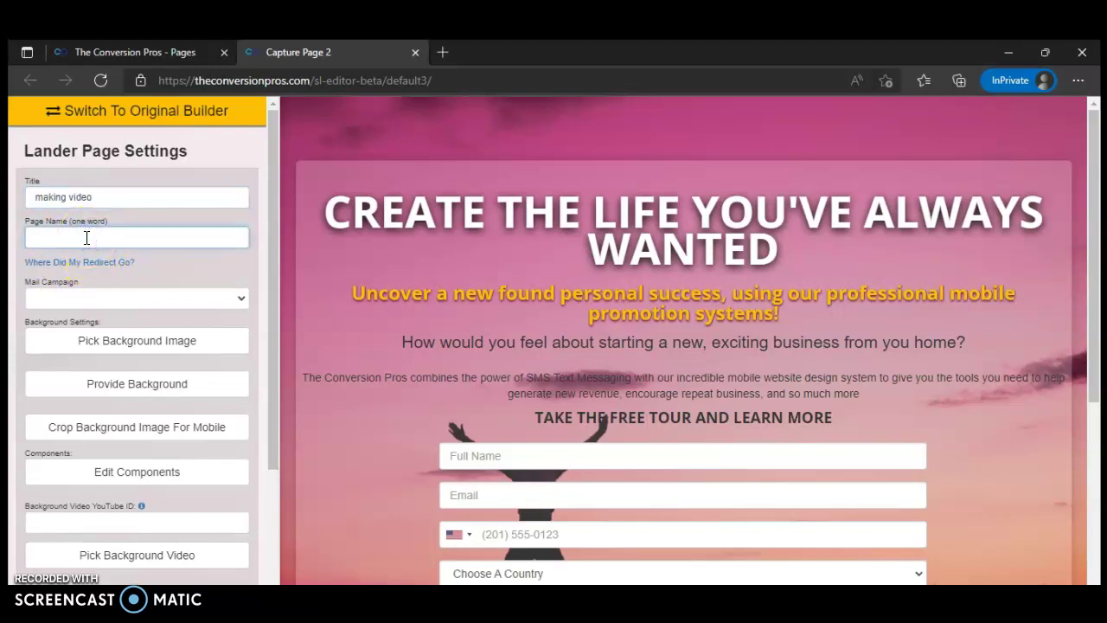
left_click(86, 237)
left_click(74, 241)
type("howtov")
key("BackSpace")
key("BackSpace")
key("BackSpace")
type("ake")
key("BackSpace")
key("BackSpace")
key("BackSpace")
type("tomakeavid")
type("re")
scroll(187, 425, "down", 2)
scroll(190, 425, "down", 1)
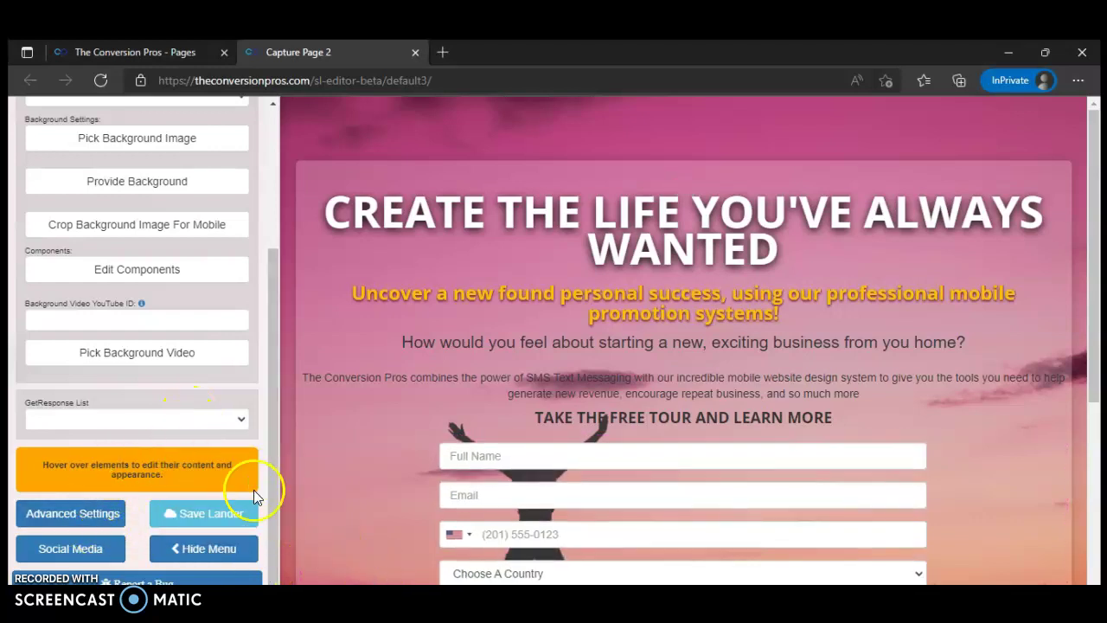
left_click(216, 516)
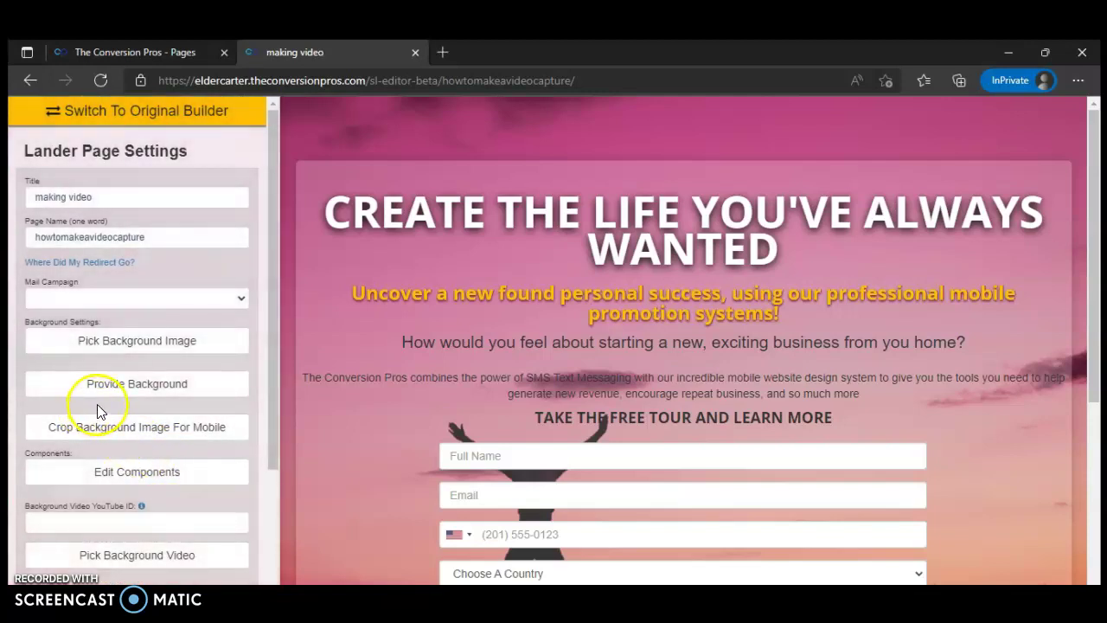
Step: Save the lander again and bring up editing for the CREATE THE LIFE YOU'VE ALWAYS WANTED heading
mouse_move(354, 477)
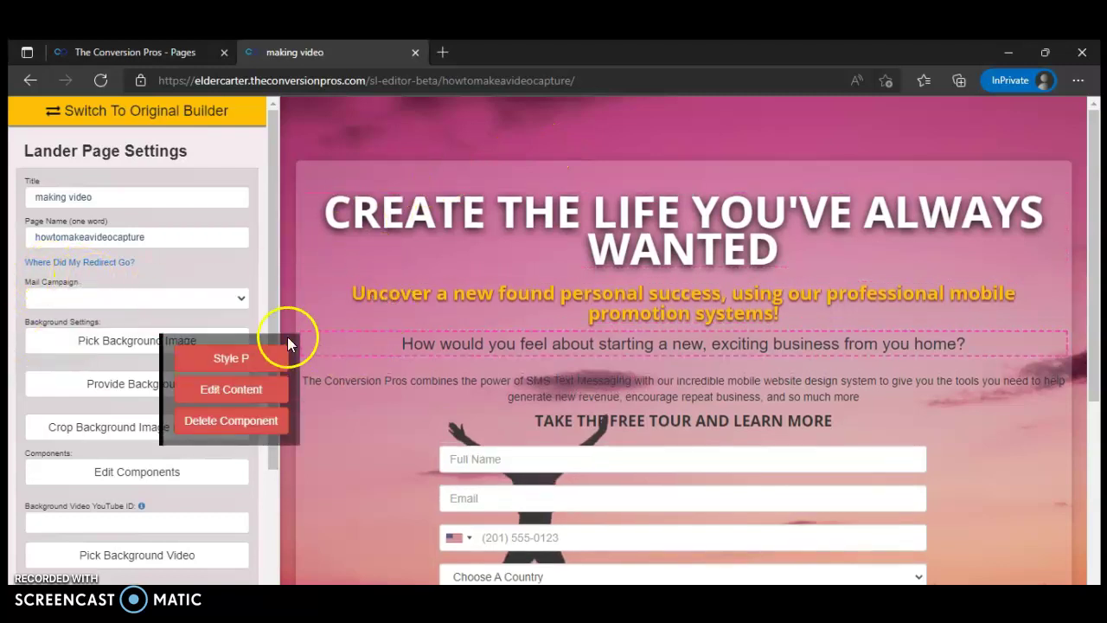
scroll(281, 338, "down", 2)
scroll(247, 470, "down", 2)
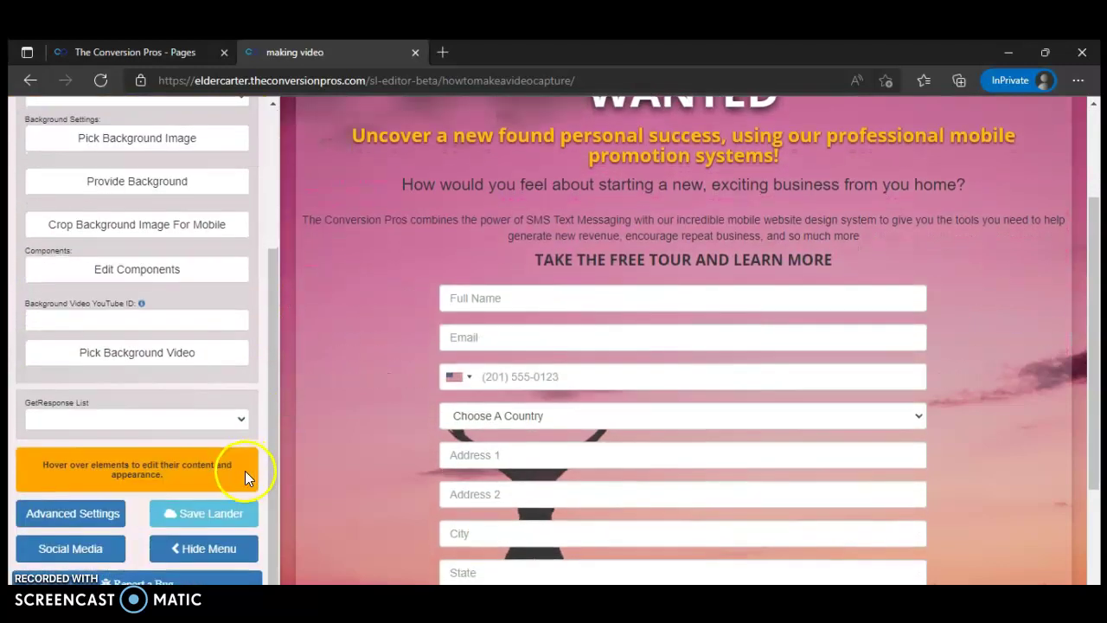
left_click(220, 516)
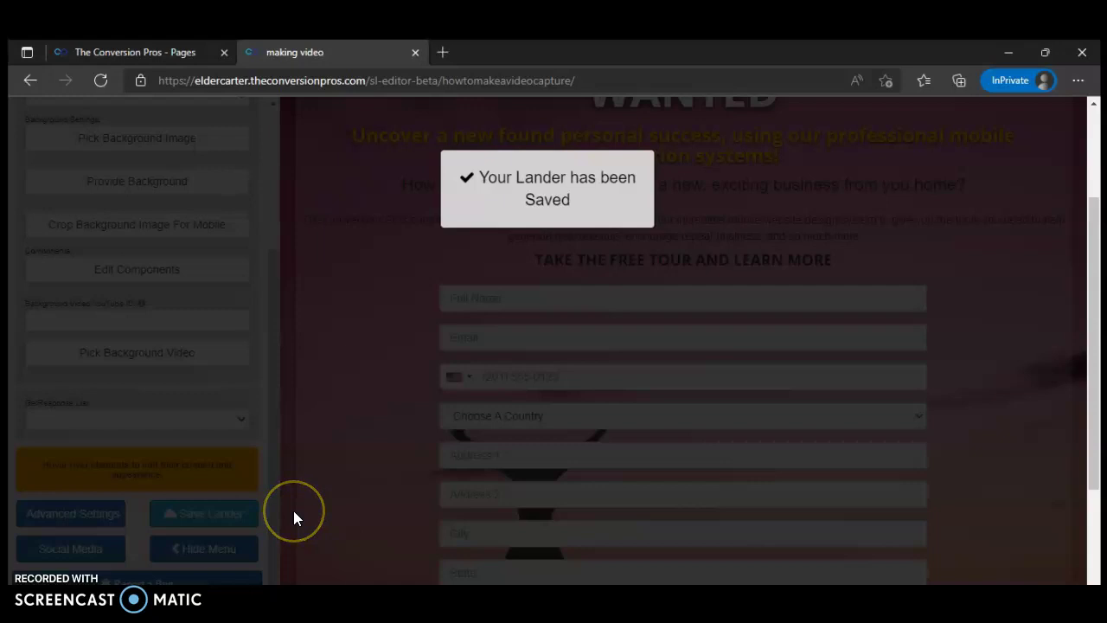
scroll(293, 510, "up", 2)
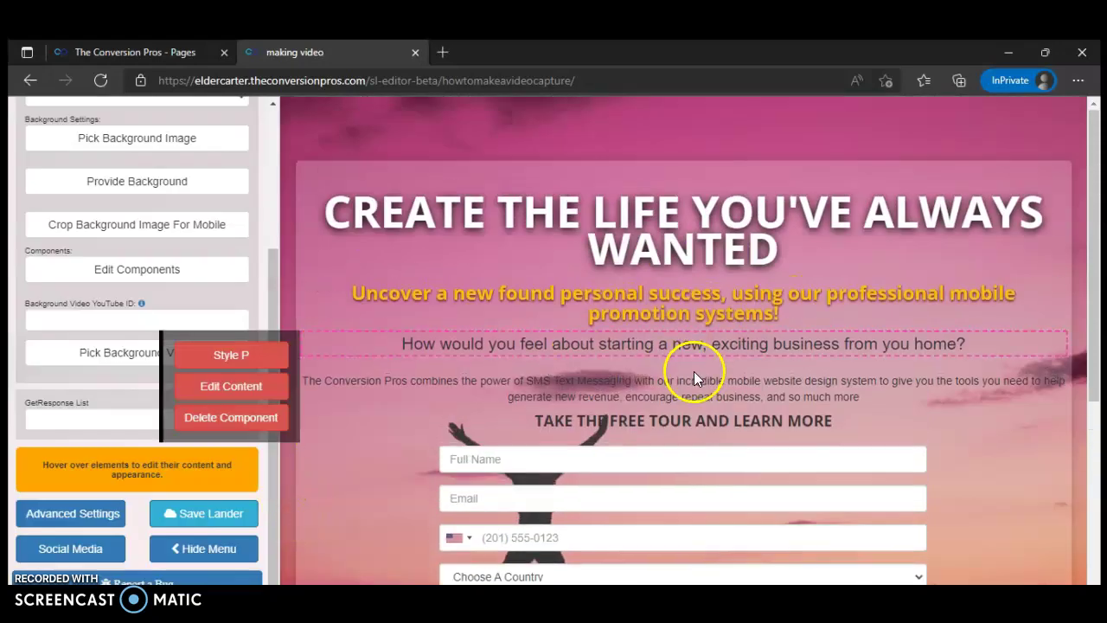
scroll(657, 359, "down", 1)
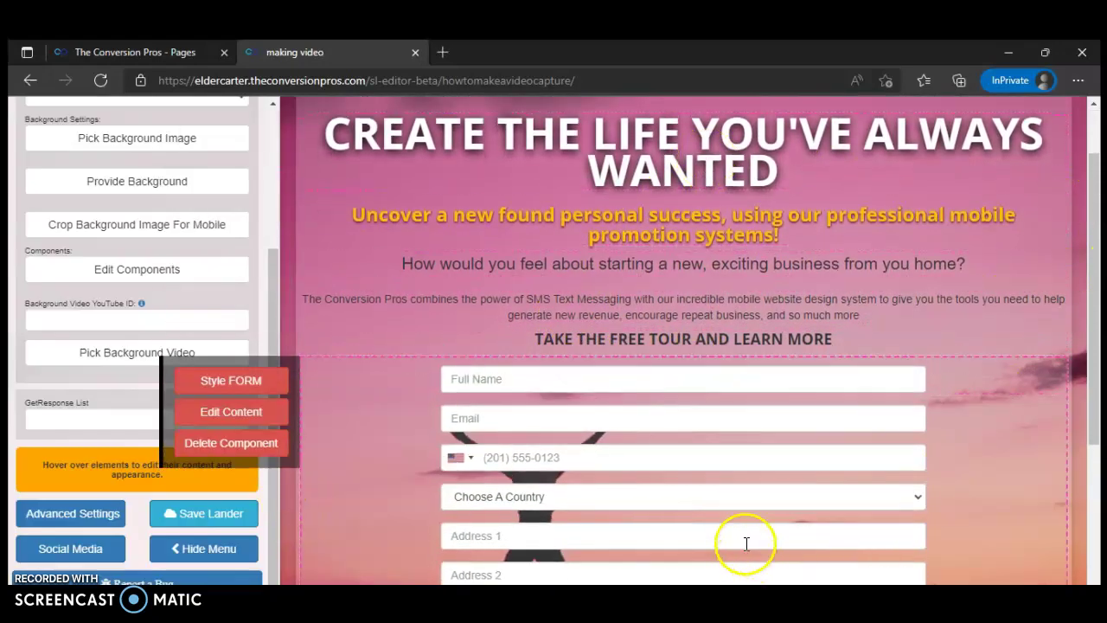
scroll(743, 554, "down", 2)
scroll(736, 529, "up", 3)
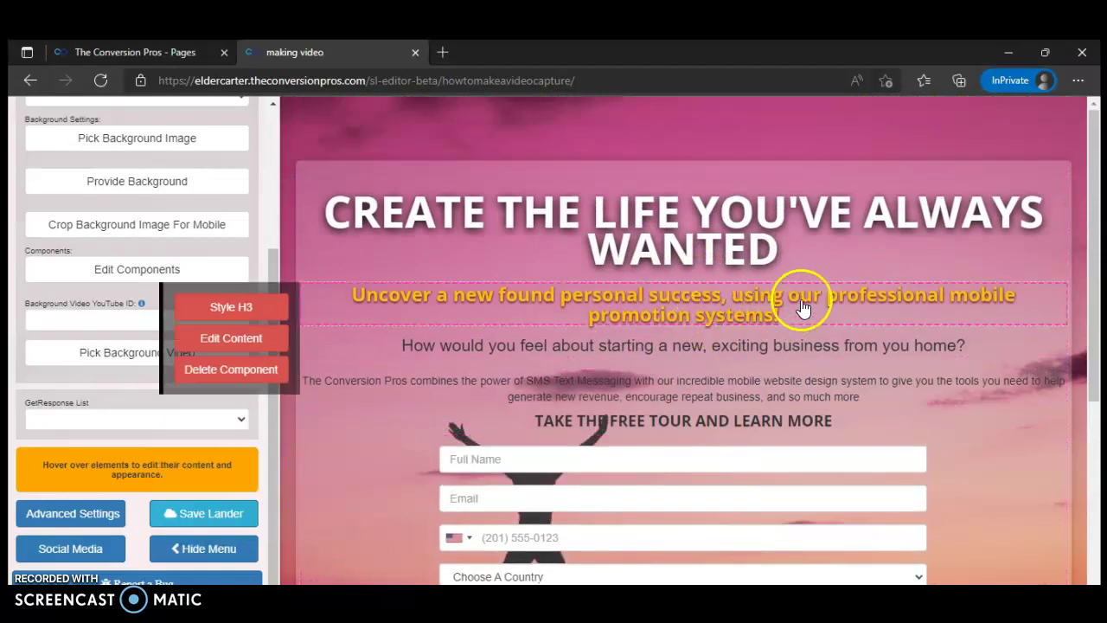
mouse_move(828, 256)
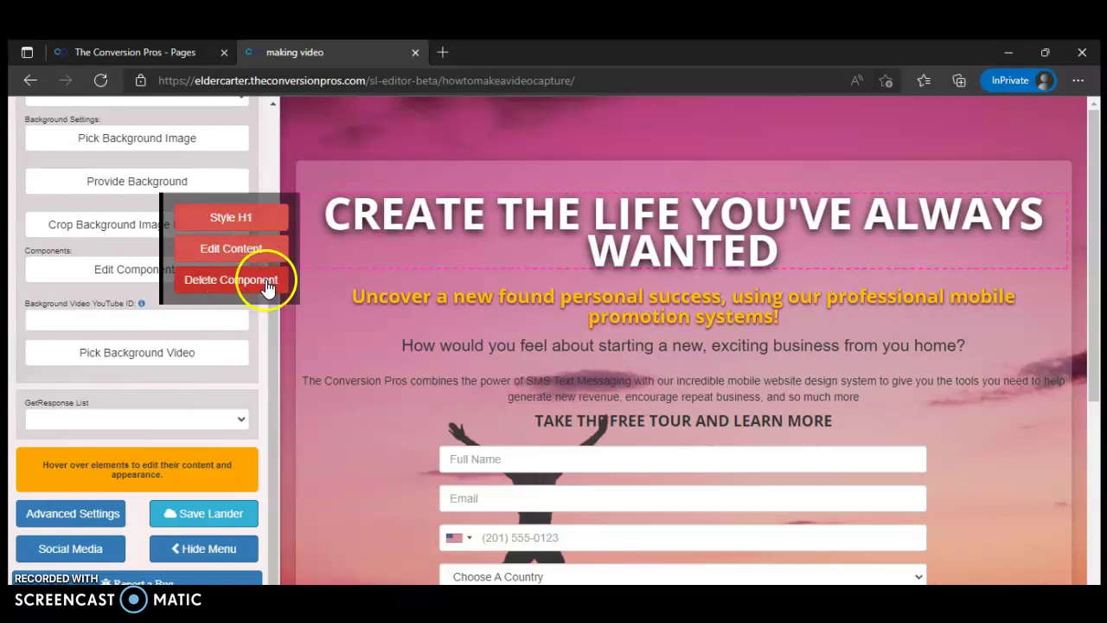
Step: Replace the main heading with 'HOW TO PLACE A VIDEO INSIDE OF YOUR CAPTURE PAGE'
left_click(231, 249)
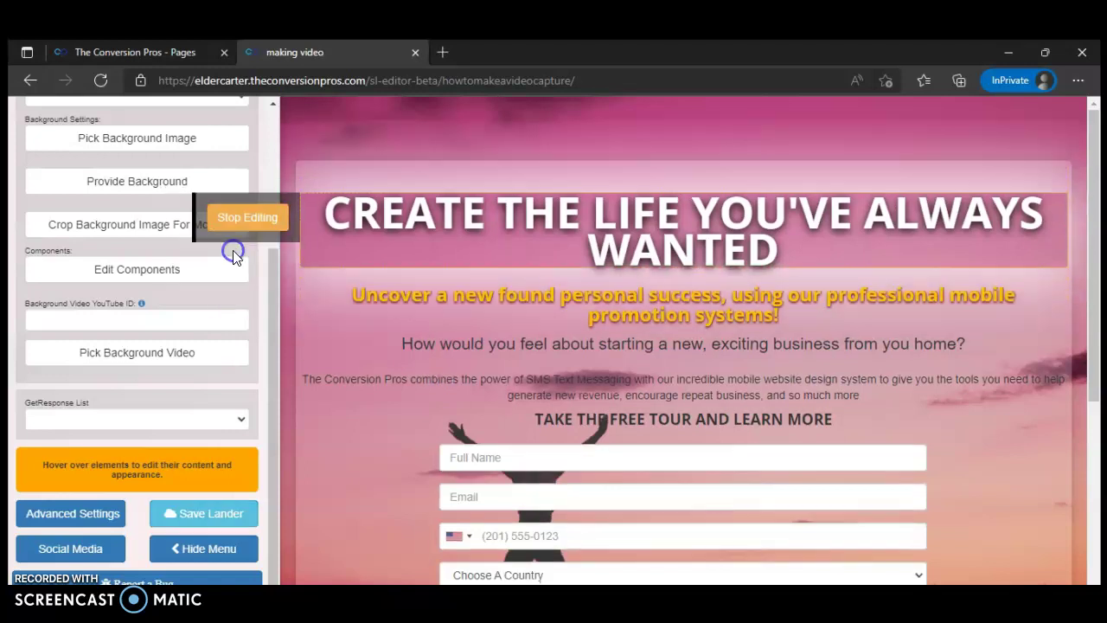
left_click_drag(767, 243, 469, 213)
left_click(328, 202)
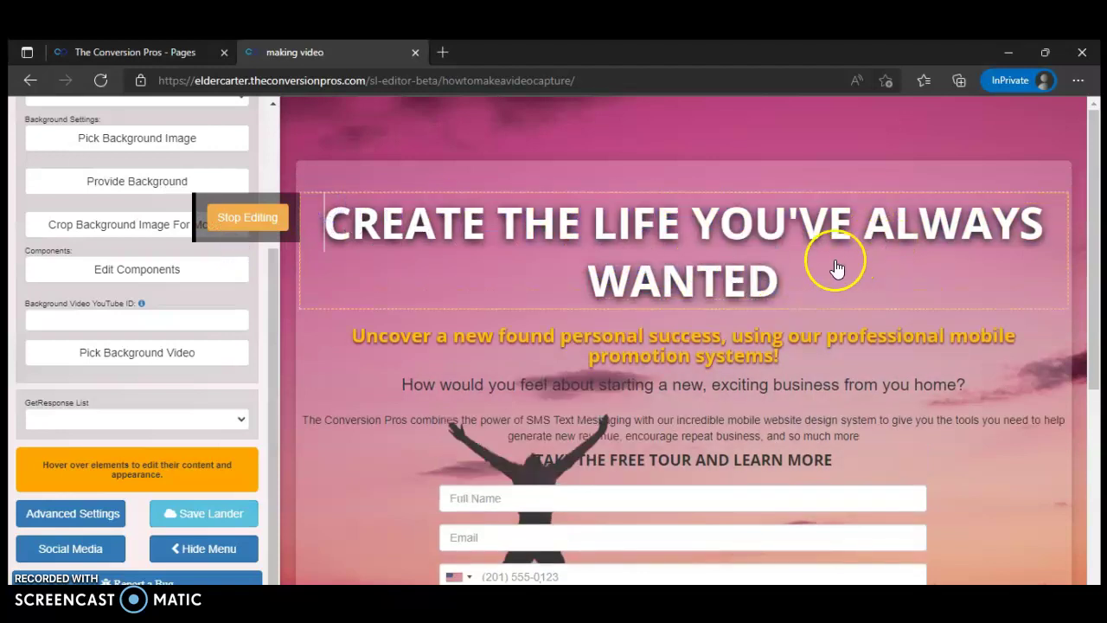
left_click_drag(786, 279, 307, 210)
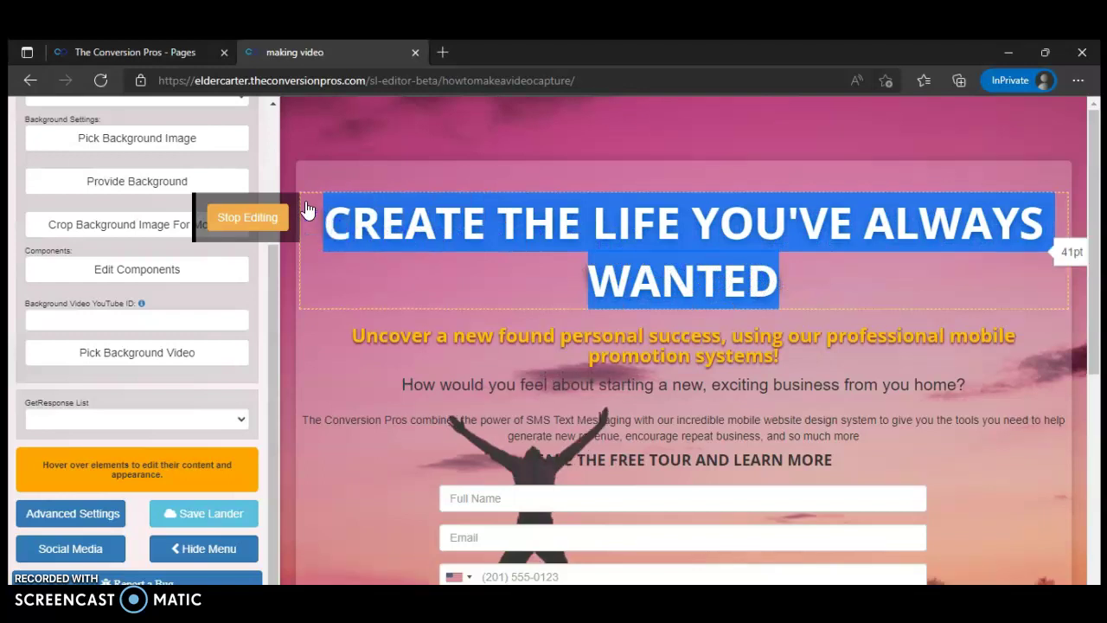
type("HOW TO ")
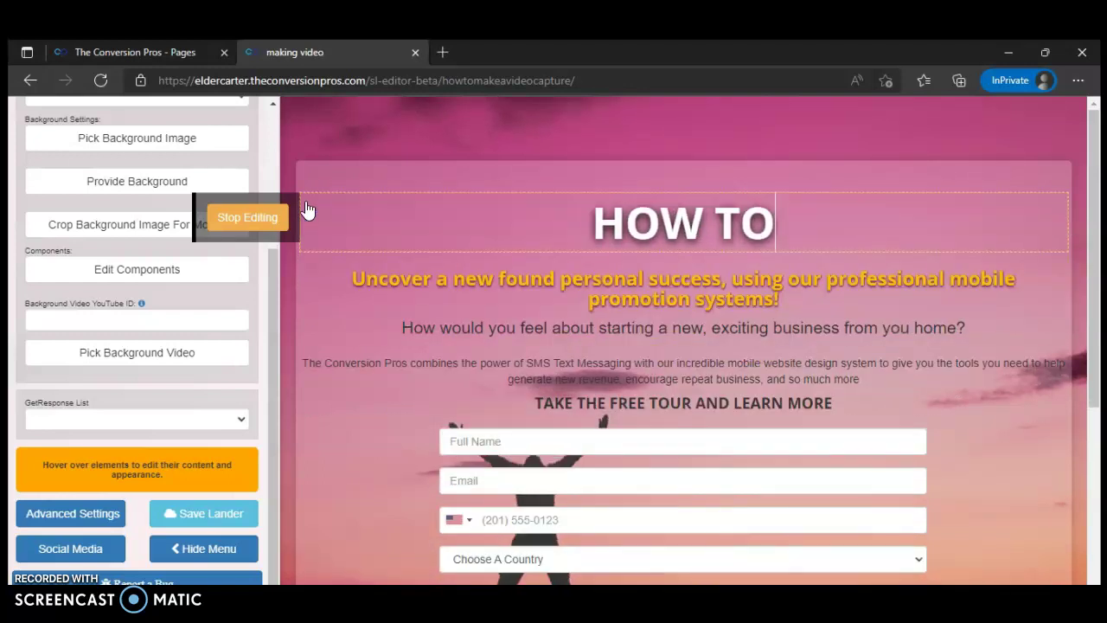
type("PAL")
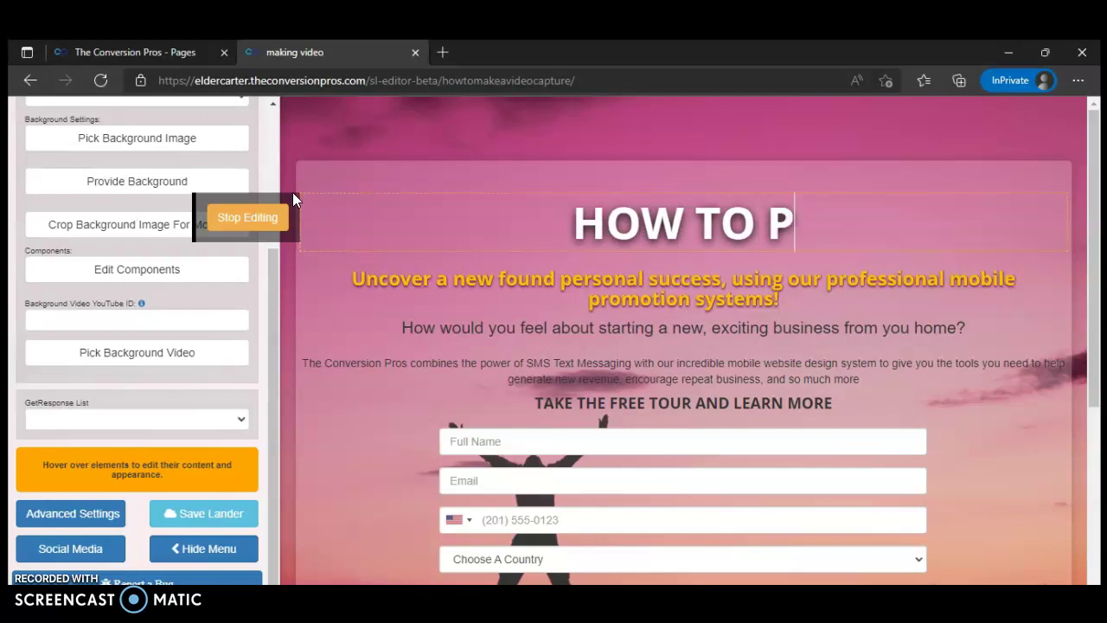
key("BackSpace")
key("BackSpace")
type("KLA")
key("BackSpace")
key("BackSpace")
key("BackSpace")
type("L")
type("ACE A V")
type("IE")
key("BackSpace")
type("D")
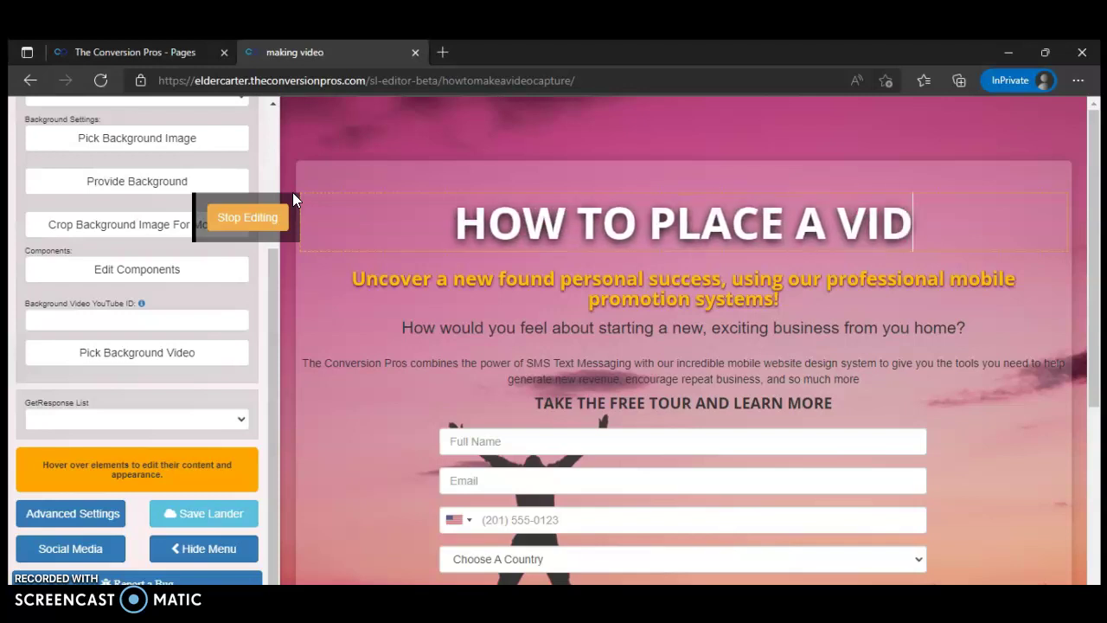
type("EO INSIDE OF YOUR CAPTURE PAGE")
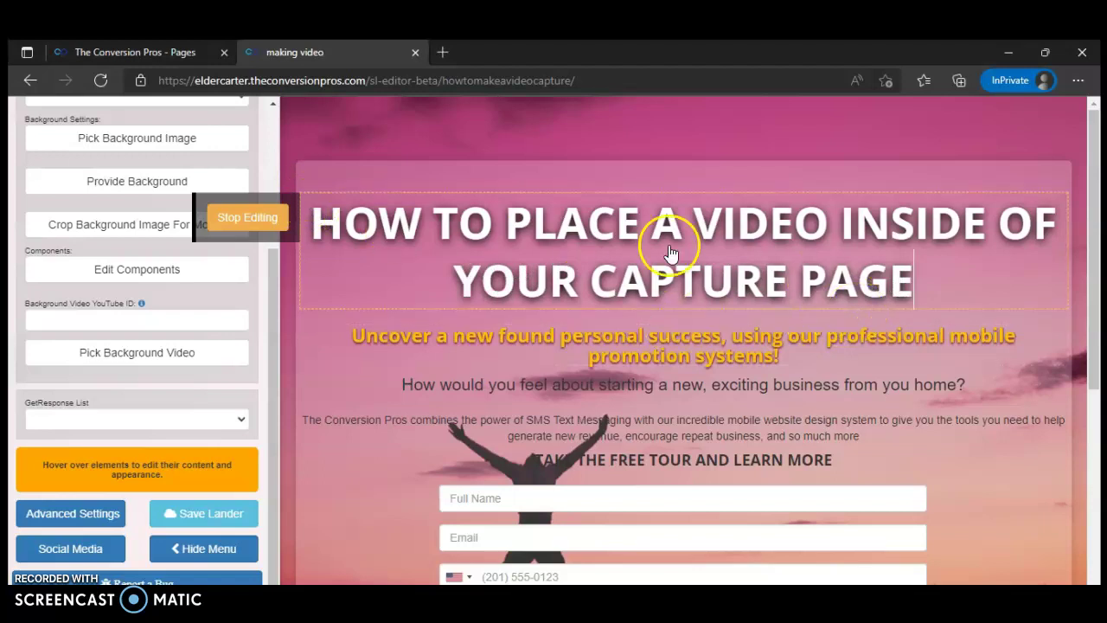
Step: Stop editing the headline and save the capture page
scroll(1003, 313, "down", 1)
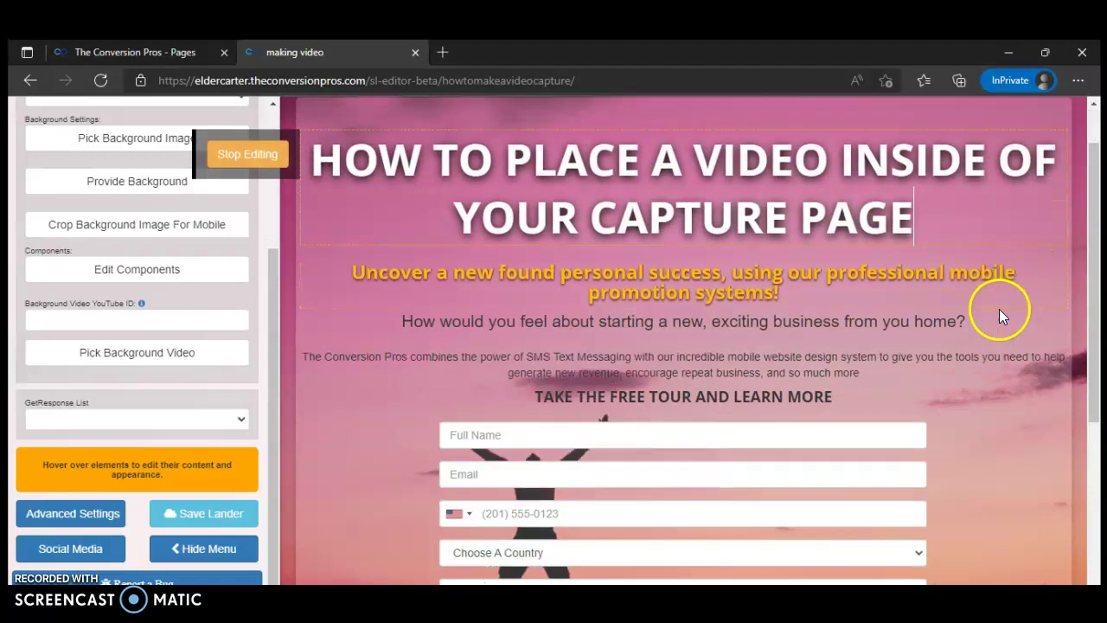
scroll(998, 309, "up", 1)
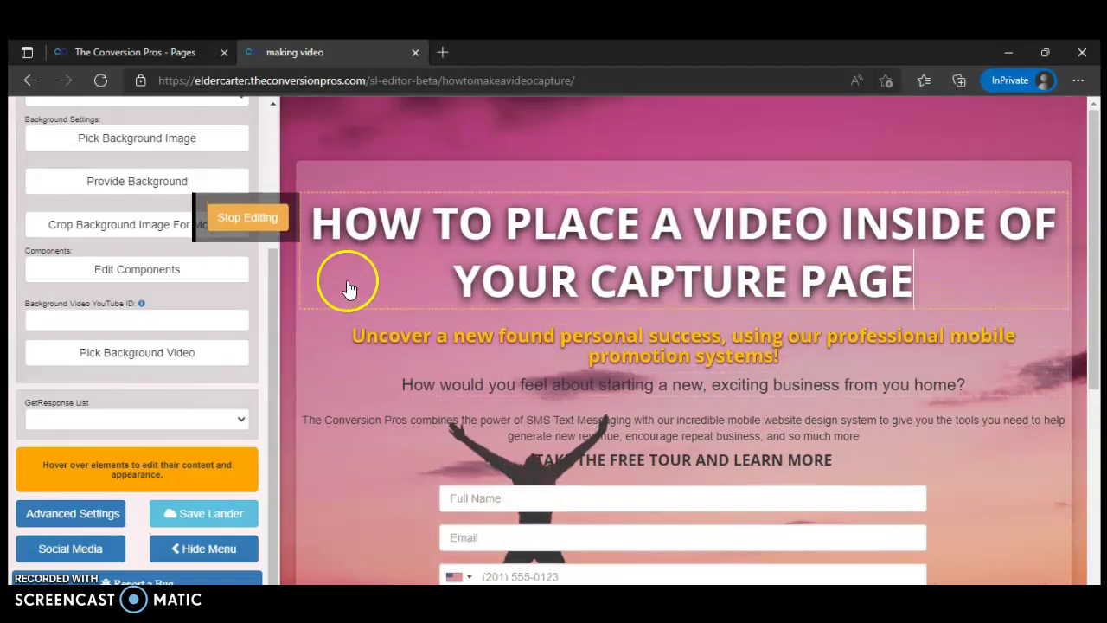
left_click(257, 220)
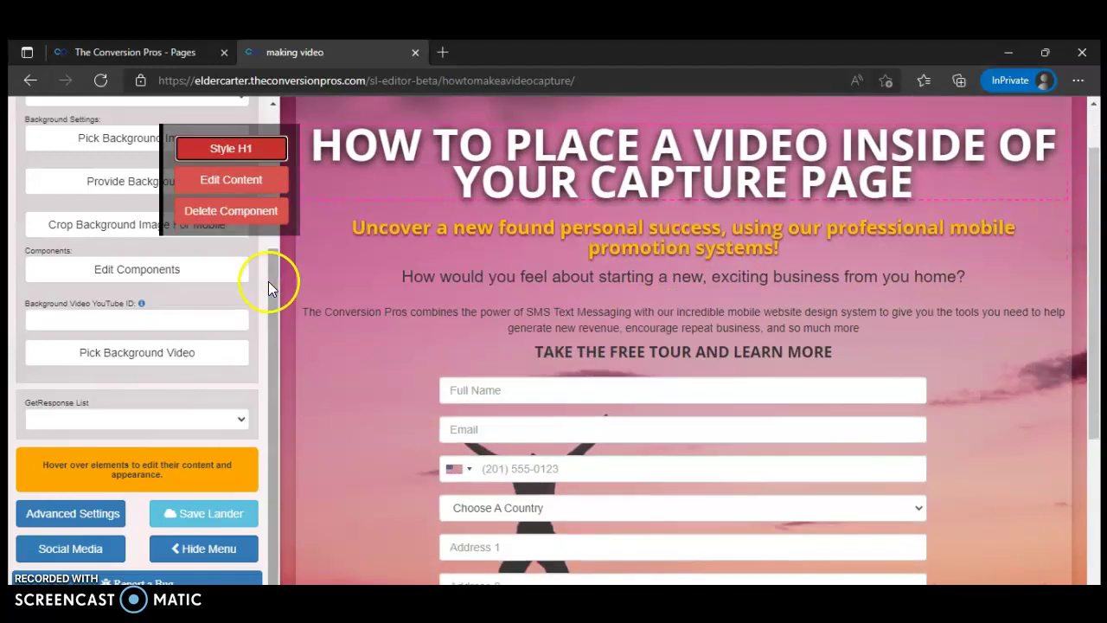
scroll(277, 292, "down", 4)
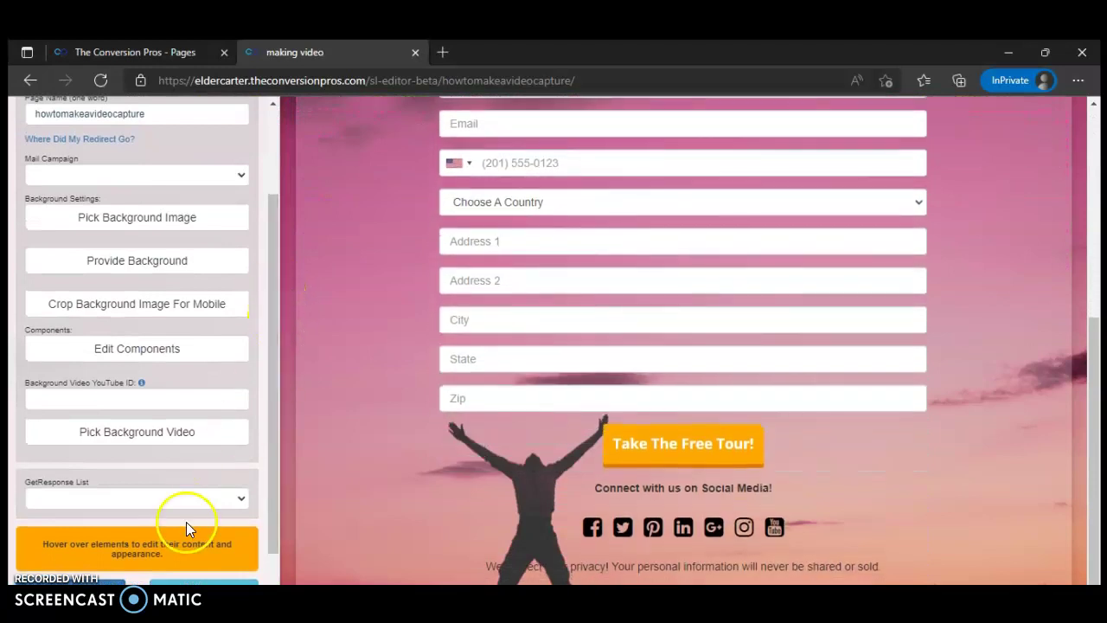
scroll(186, 521, "down", 1)
left_click(213, 517)
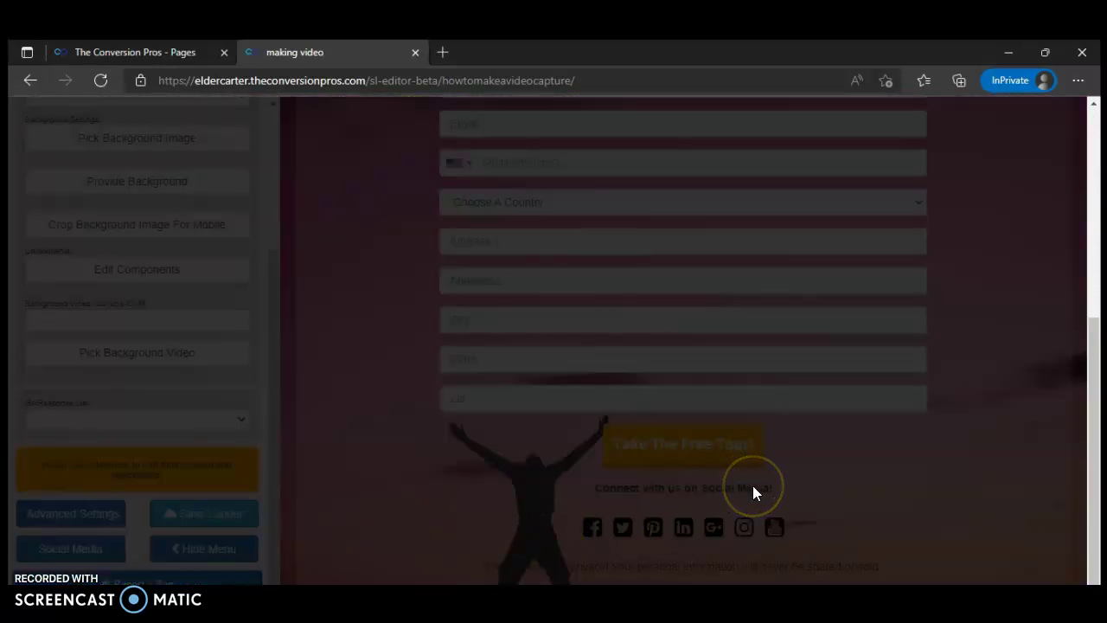
scroll(752, 489, "up", 5)
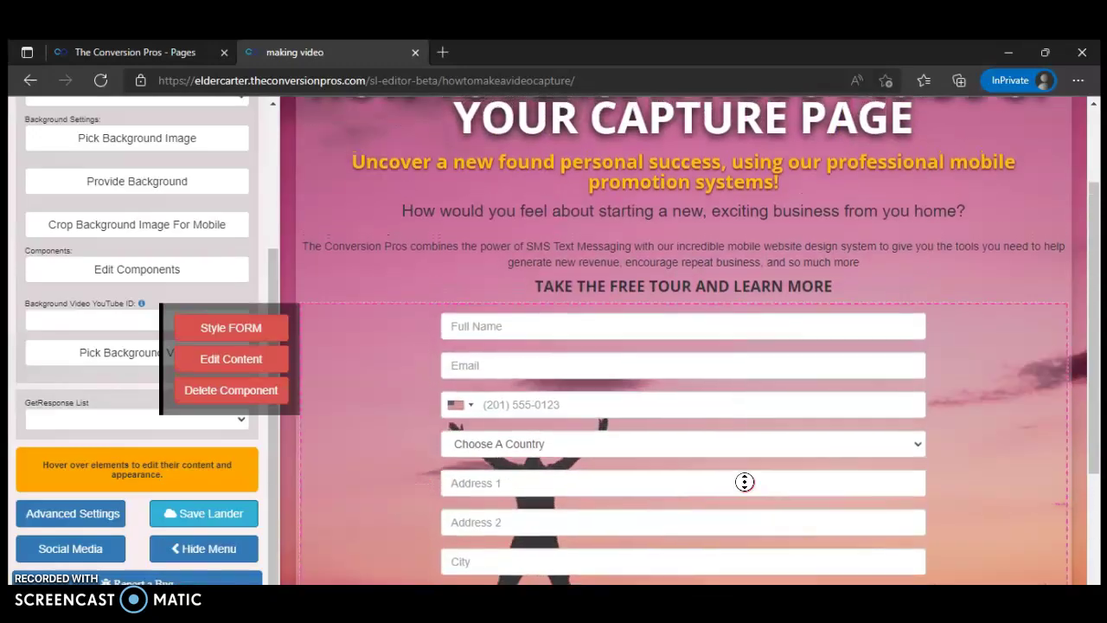
Step: Switch to the Pages list and dismiss the guided-tour prompt
left_click(153, 51)
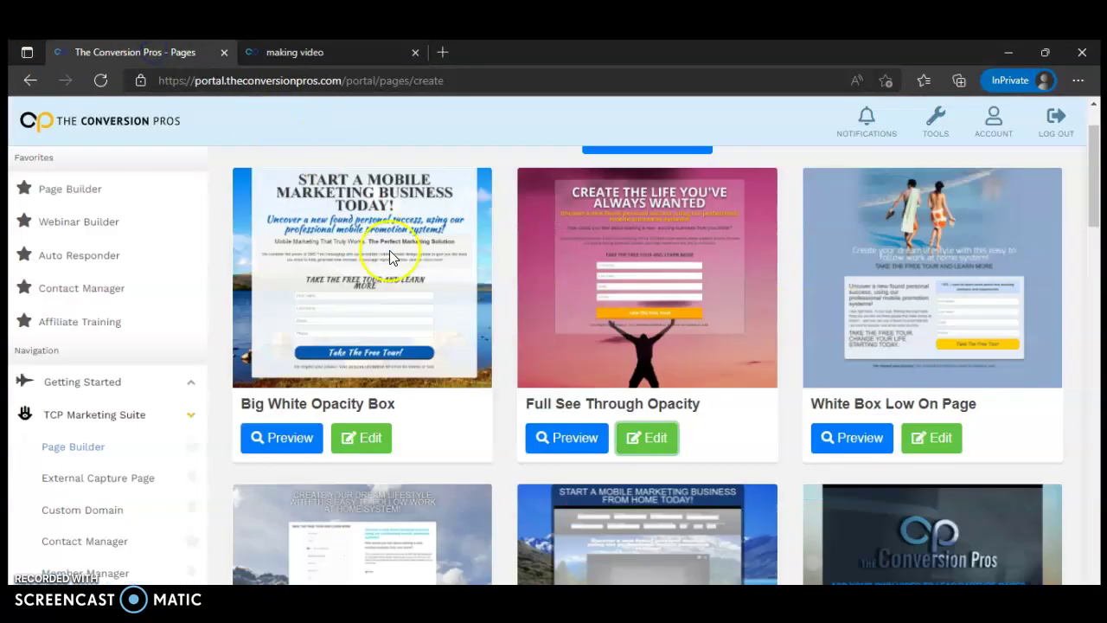
scroll(56, 200, "up", 1)
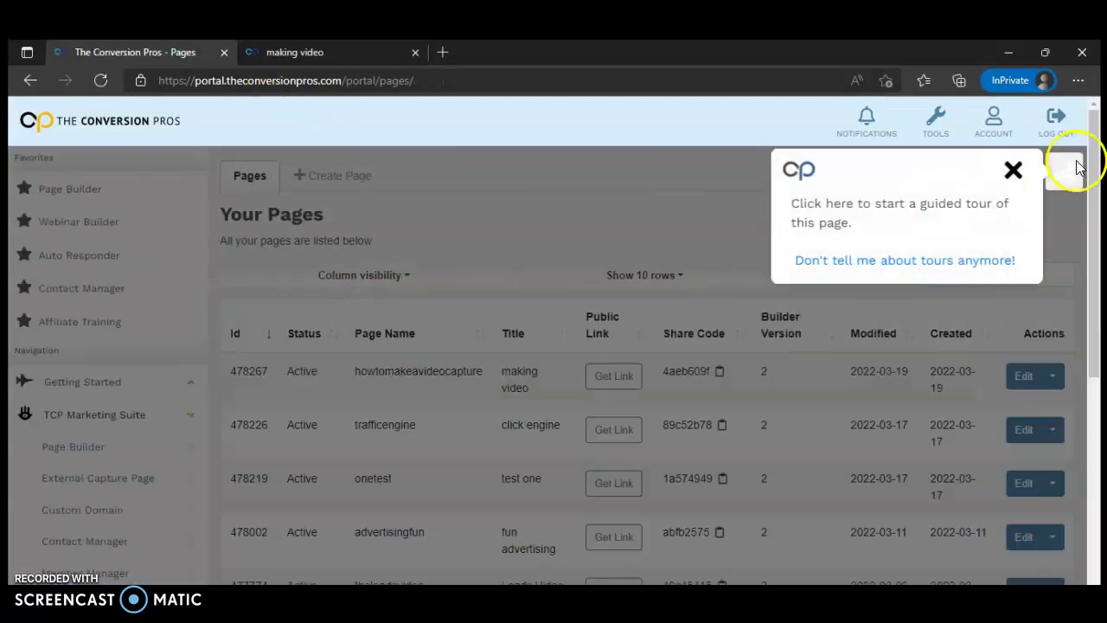
left_click(1014, 171)
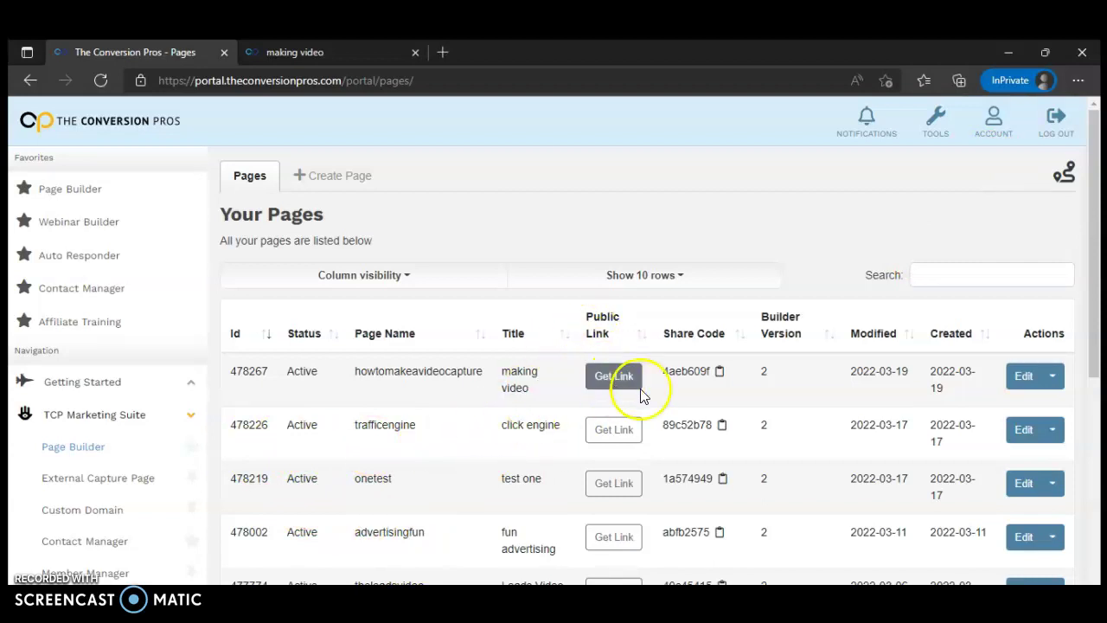
scroll(768, 390, "down", 1)
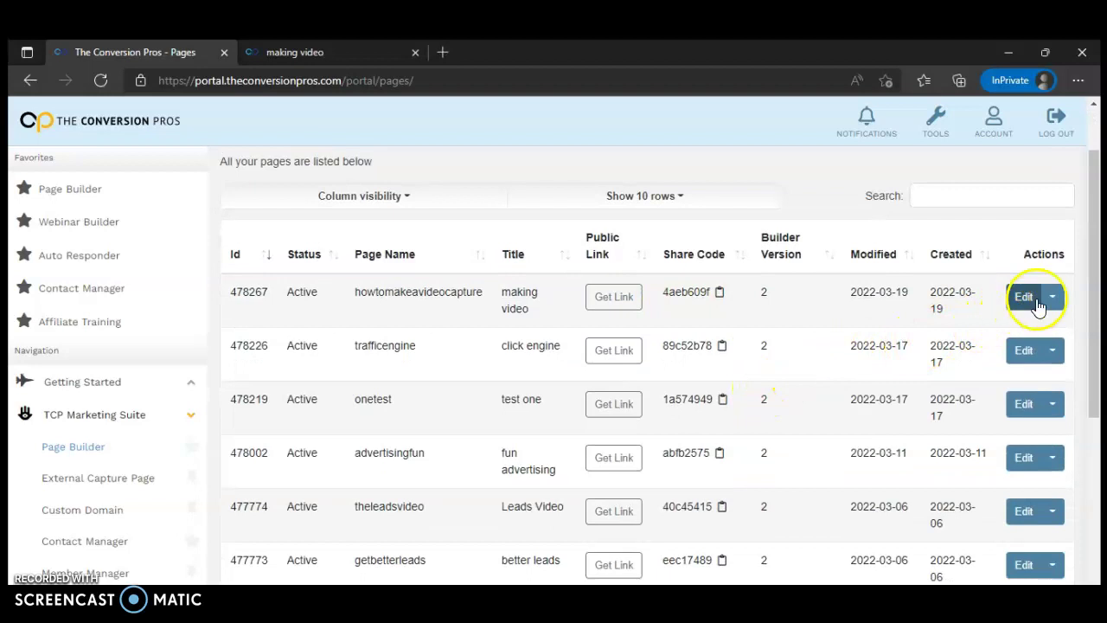
Step: Preview the making video page through its public link, then return to the editor
left_click(613, 298)
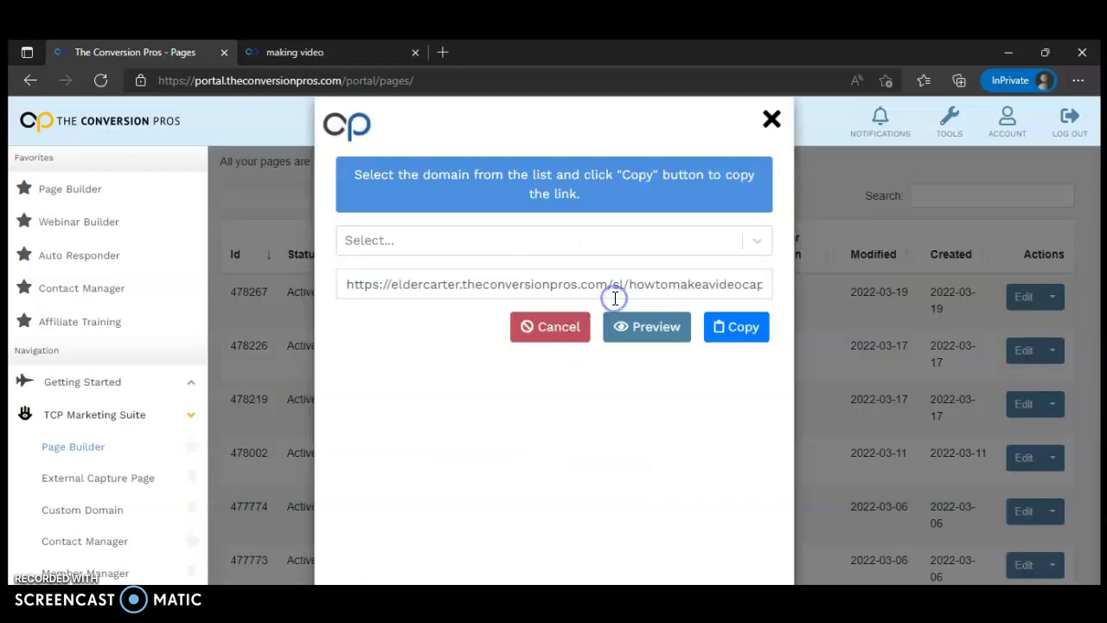
left_click(655, 334)
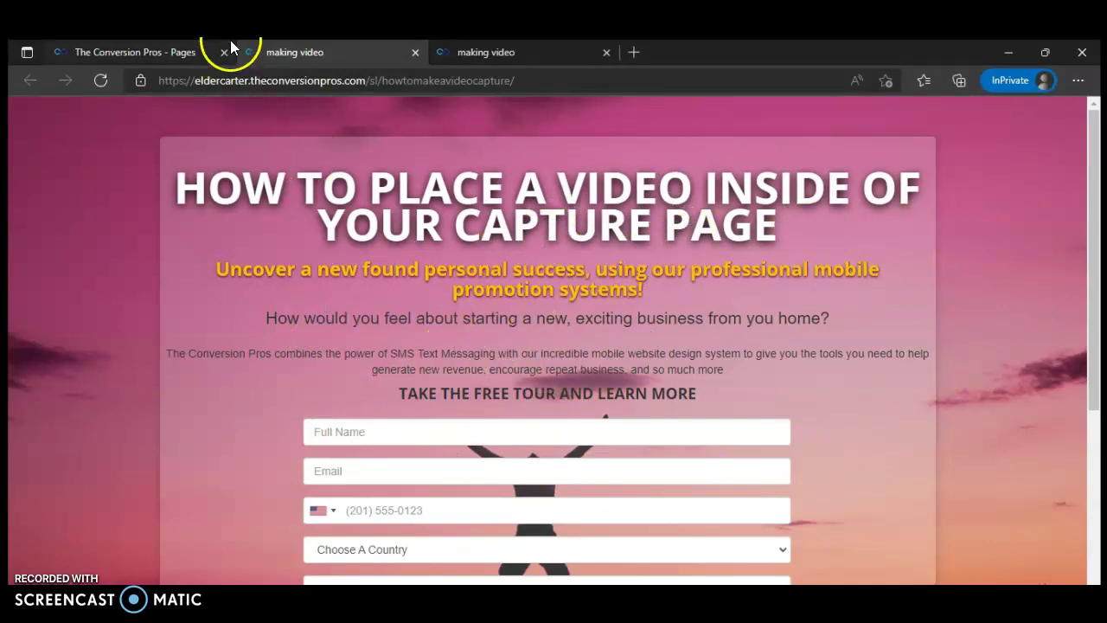
left_click(538, 54)
mouse_move(640, 417)
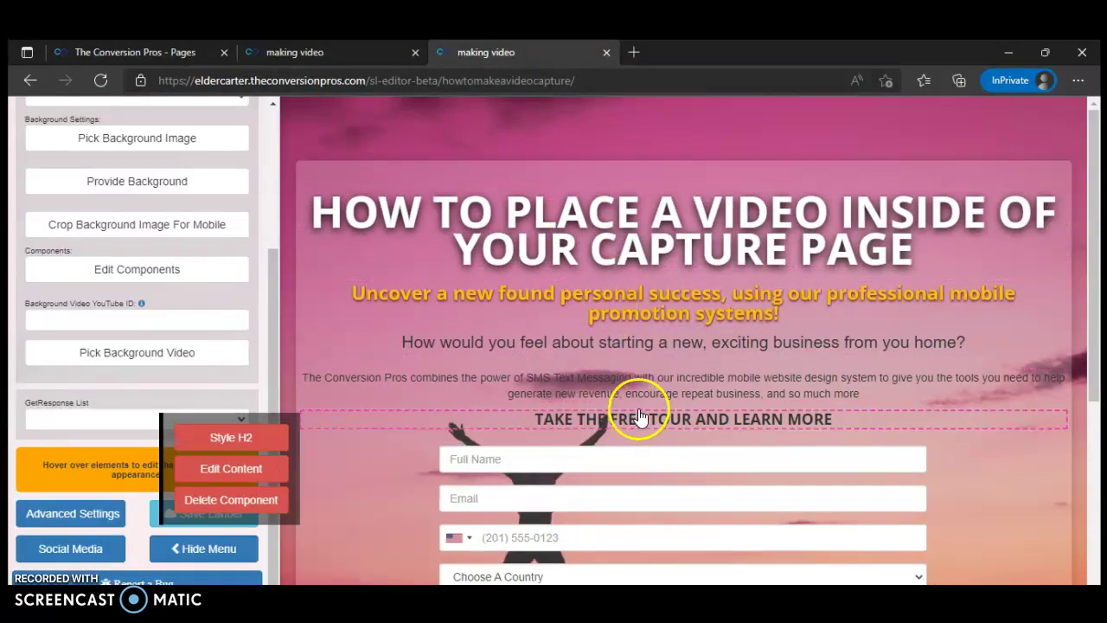
mouse_move(316, 344)
mouse_move(358, 292)
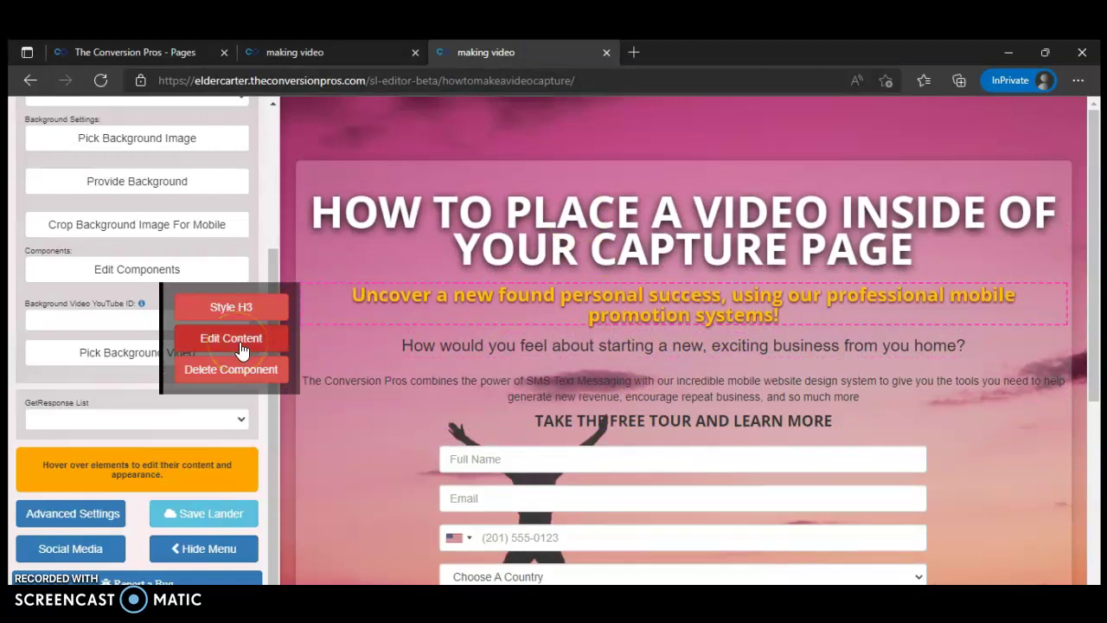
Step: Delete the yellow H3 subheading, the 'How would you feel' paragraph and the long description paragraph
left_click(229, 370)
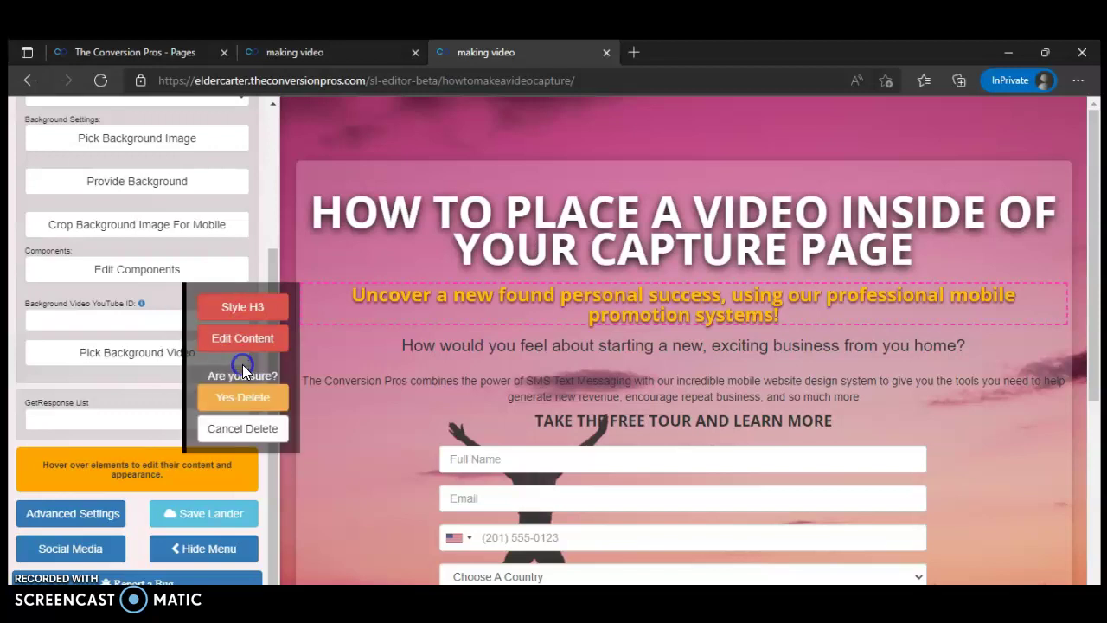
left_click(242, 415)
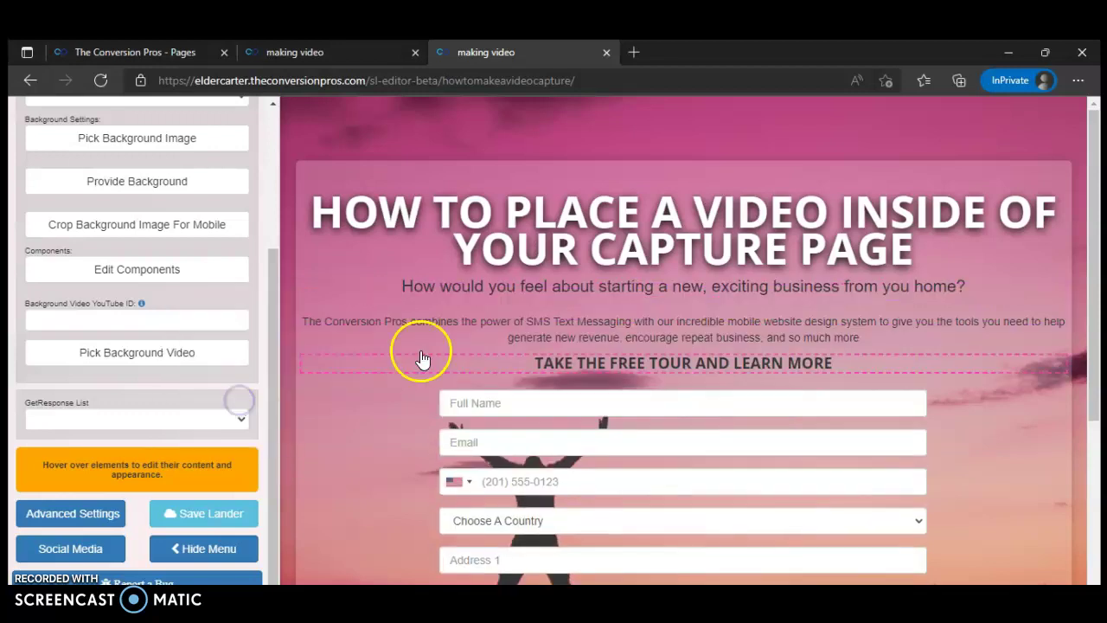
mouse_move(544, 278)
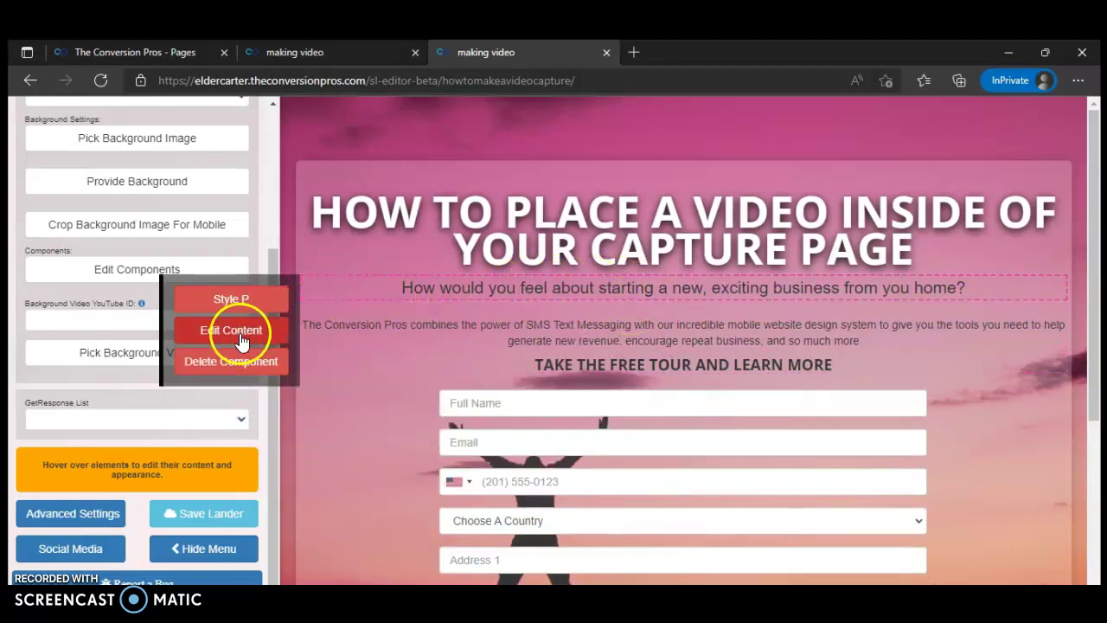
left_click(240, 362)
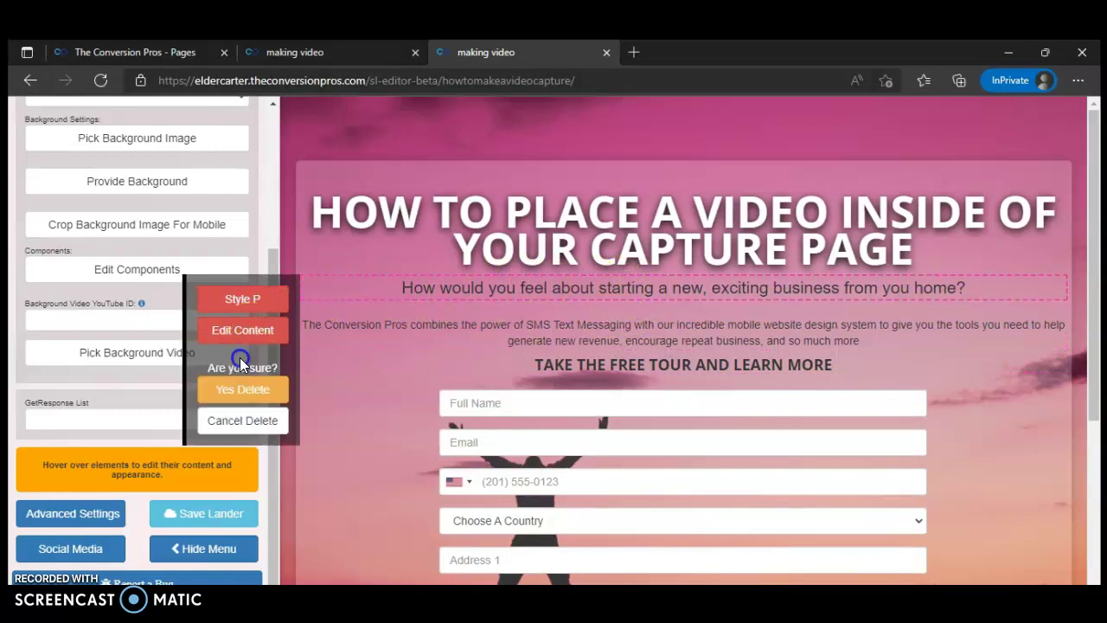
left_click(242, 389)
mouse_move(704, 273)
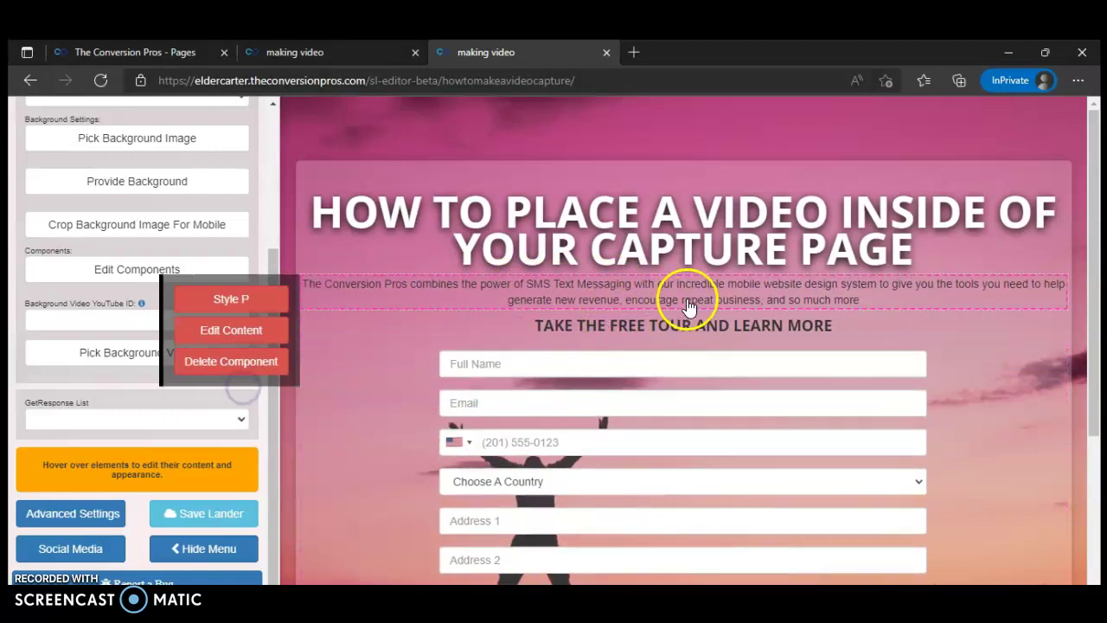
left_click(239, 363)
left_click(245, 389)
mouse_move(506, 349)
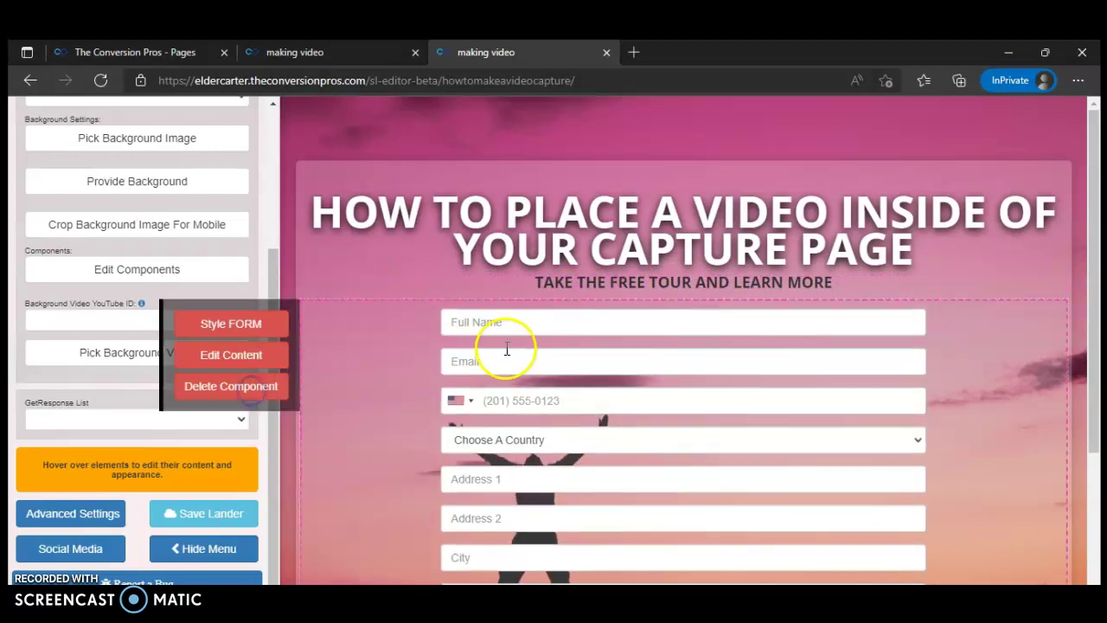
scroll(662, 363, "down", 1)
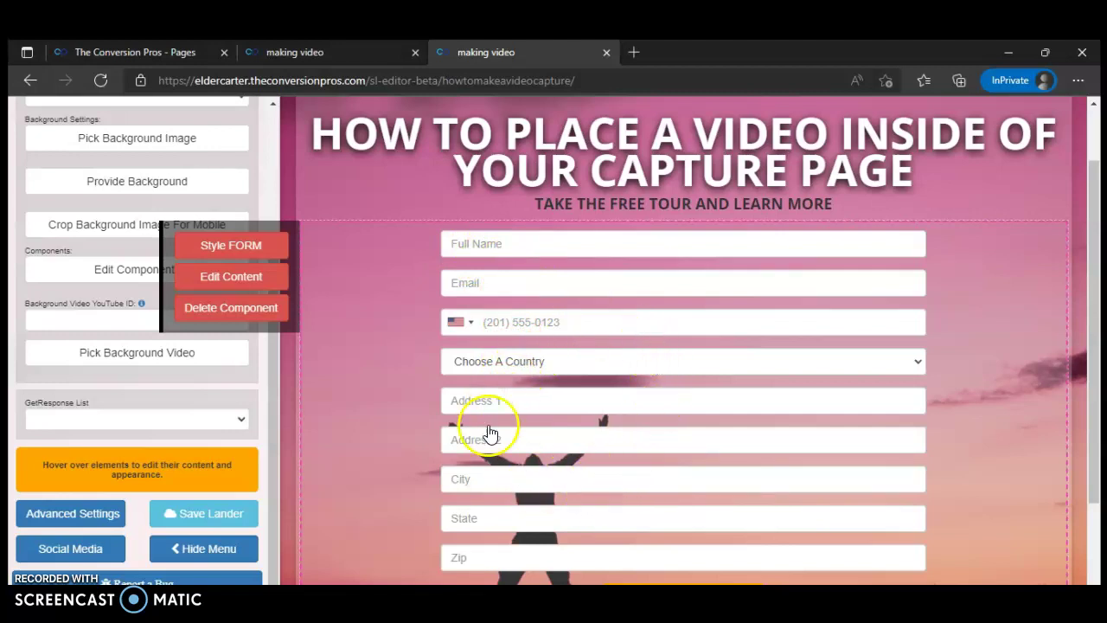
Step: Switch the signup form to the Full Name + Email layout and save it
left_click(207, 288)
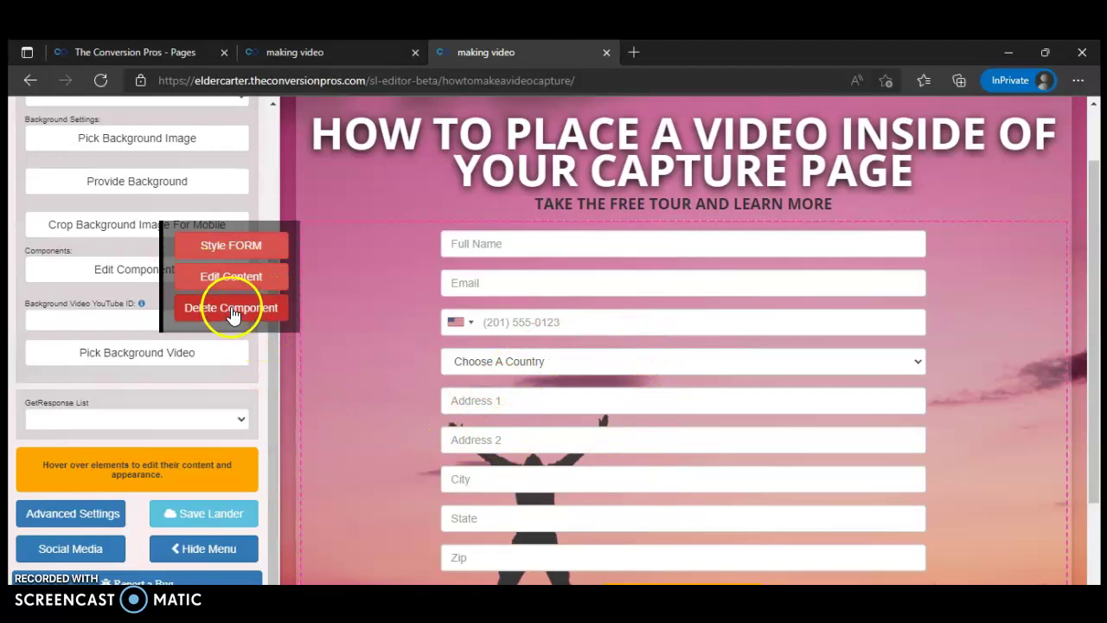
left_click(230, 284)
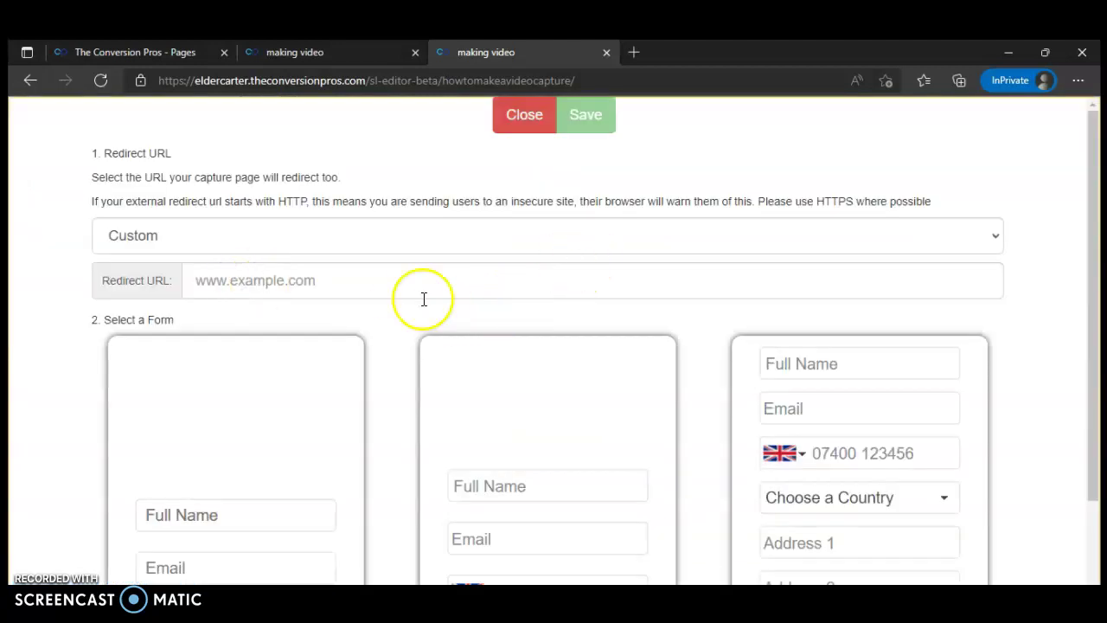
scroll(269, 371, "down", 2)
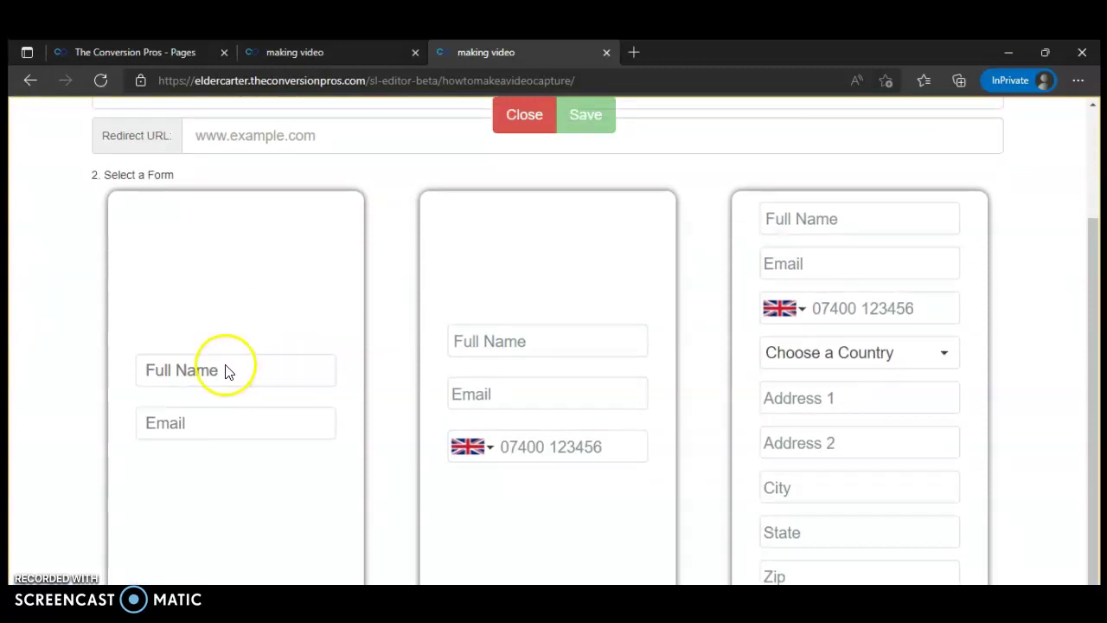
left_click(226, 371)
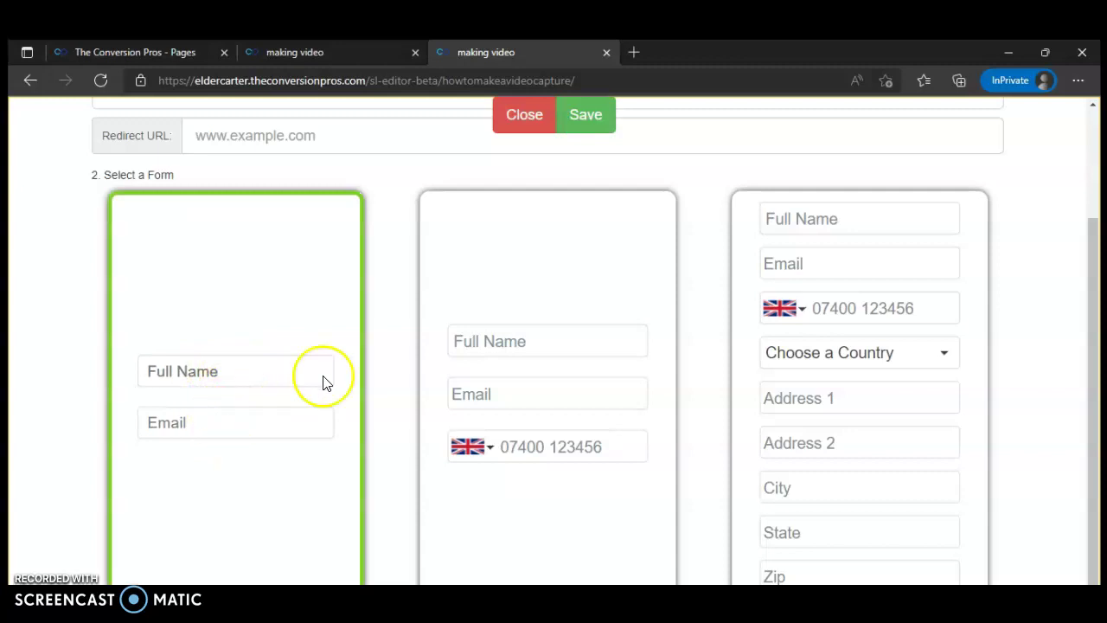
scroll(334, 346, "up", 2)
left_click(580, 130)
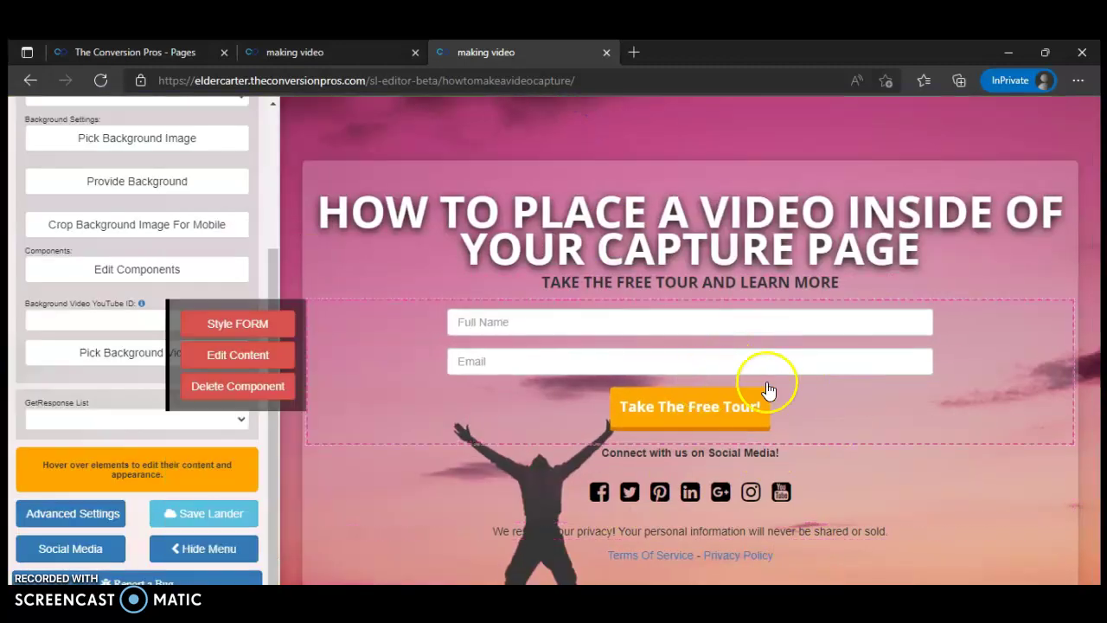
Step: Delete the Connect with us on Social Media block, saving the lander before and after
left_click(196, 516)
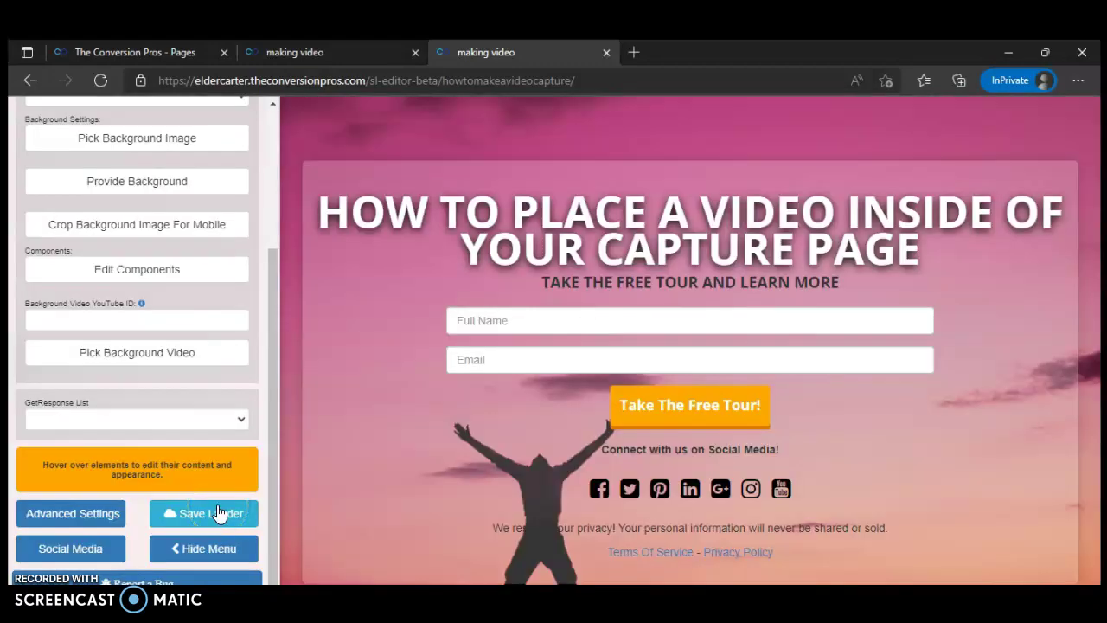
mouse_move(378, 507)
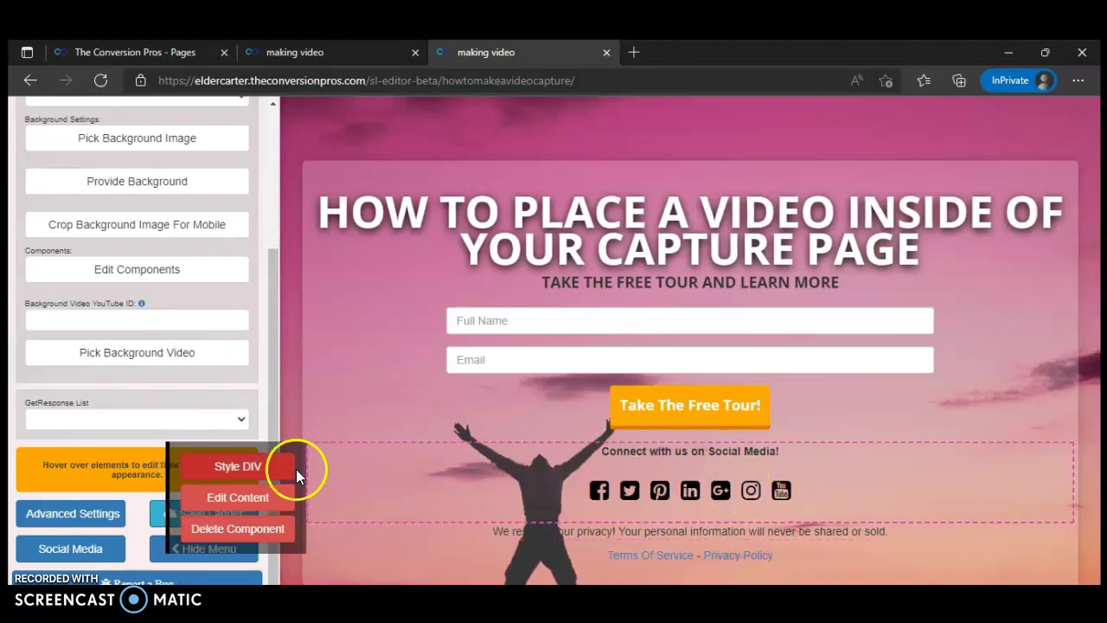
left_click(238, 529)
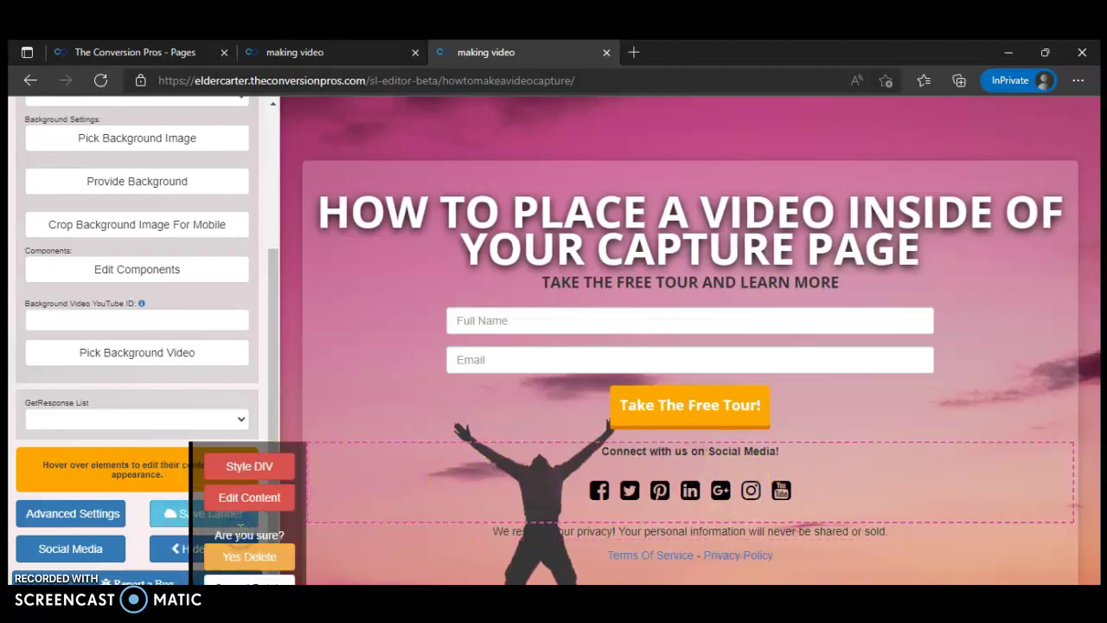
left_click(266, 560)
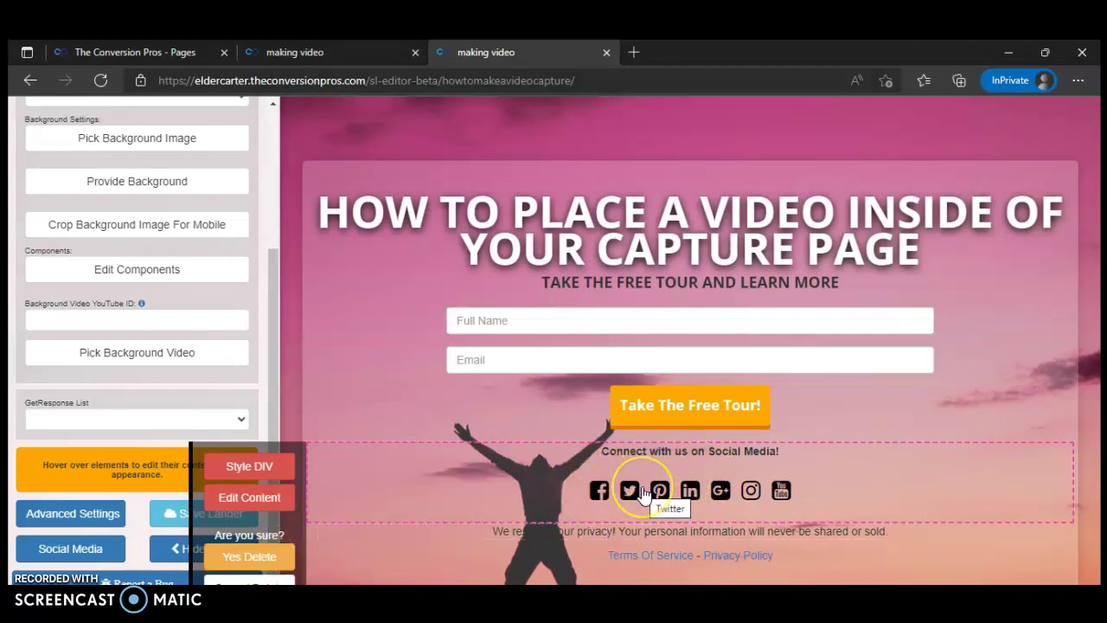
left_click(247, 560)
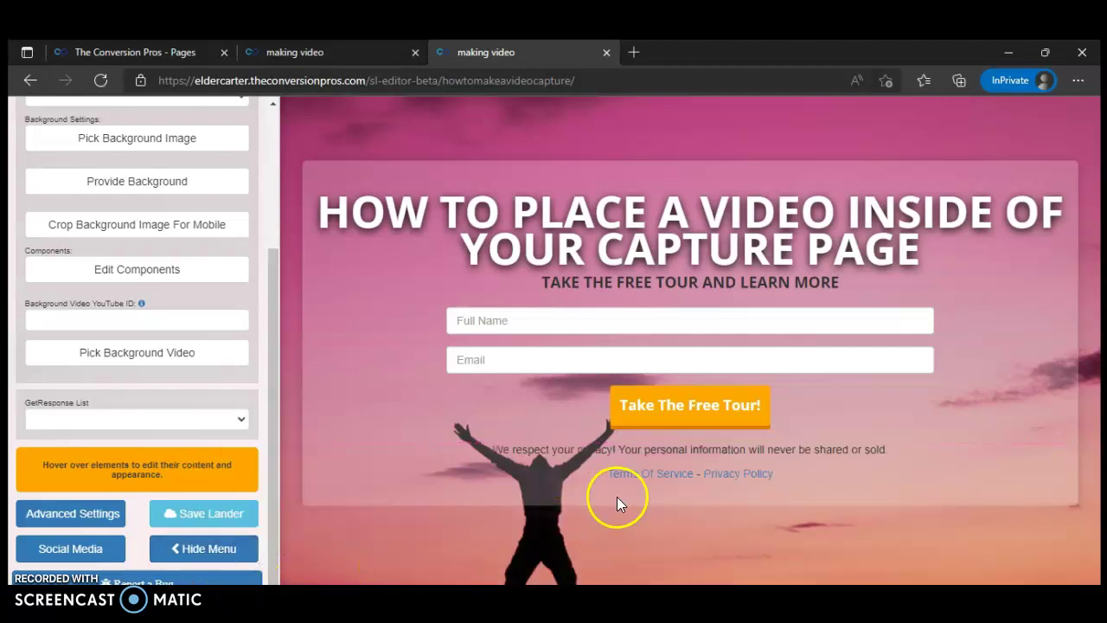
left_click(228, 512)
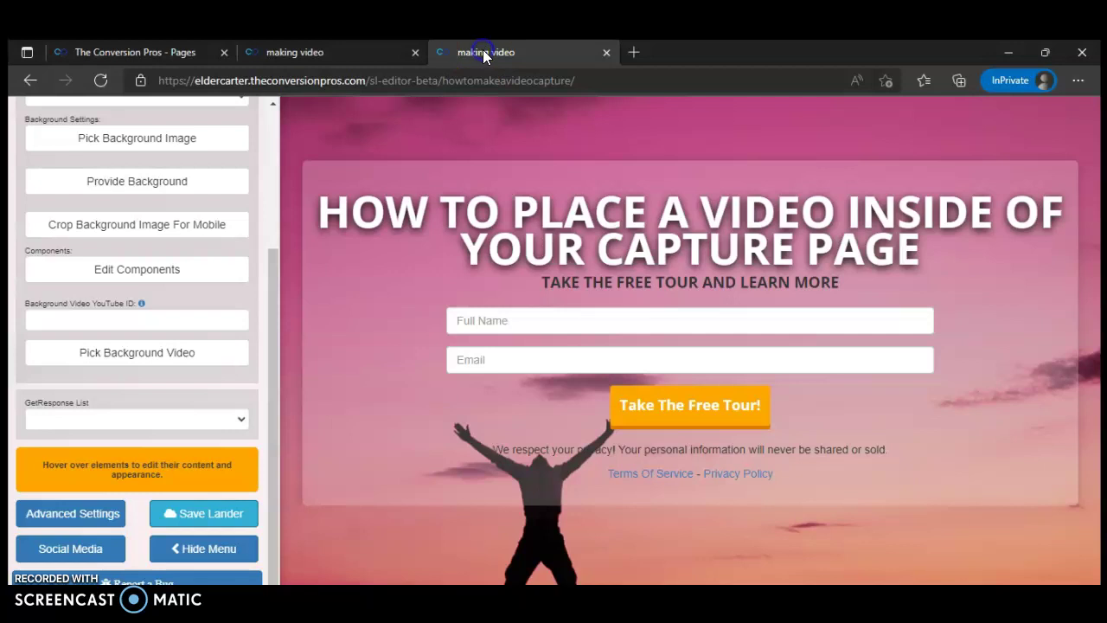
left_click(342, 53)
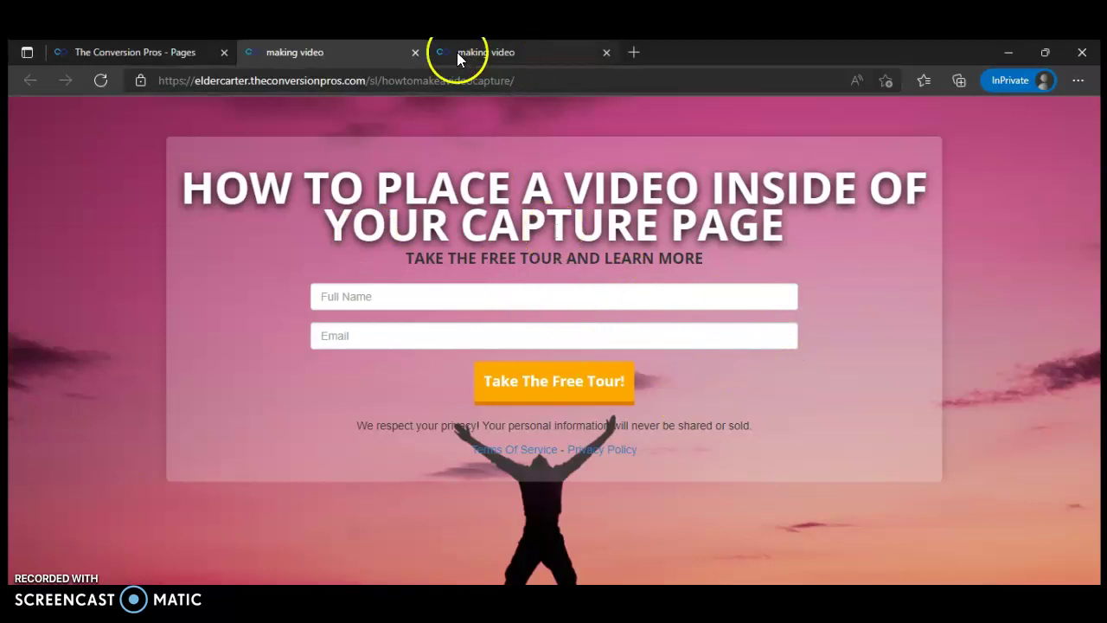
left_click(506, 54)
mouse_move(649, 362)
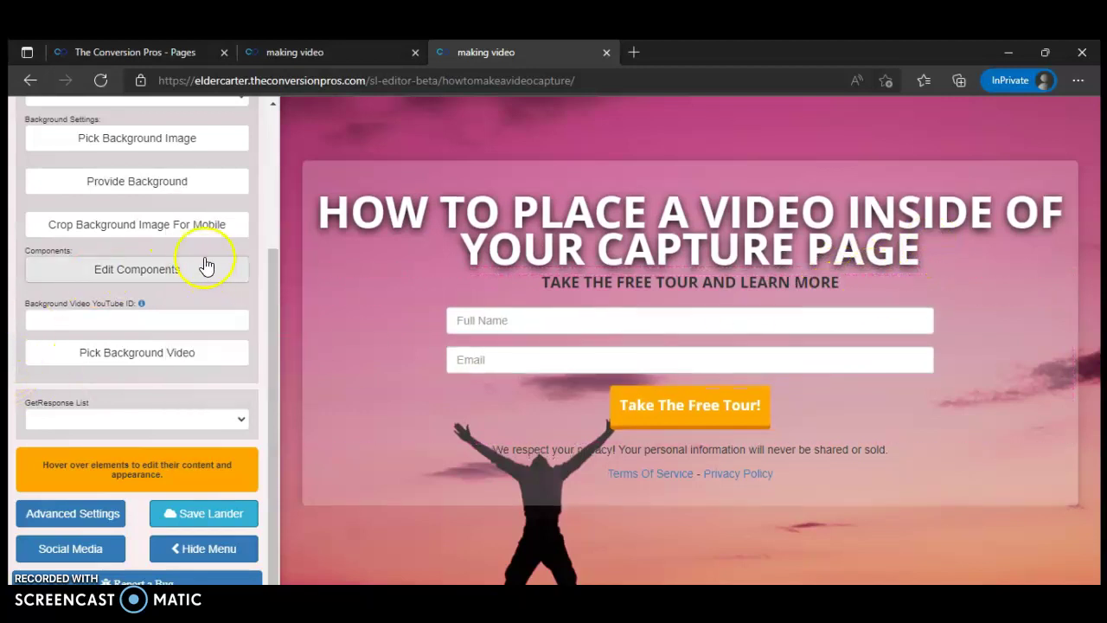
Step: Drag the YouTube component from the components panel to just under TAKE THE FREE TOUR AND LEARN MORE
left_click(145, 279)
left_click(143, 275)
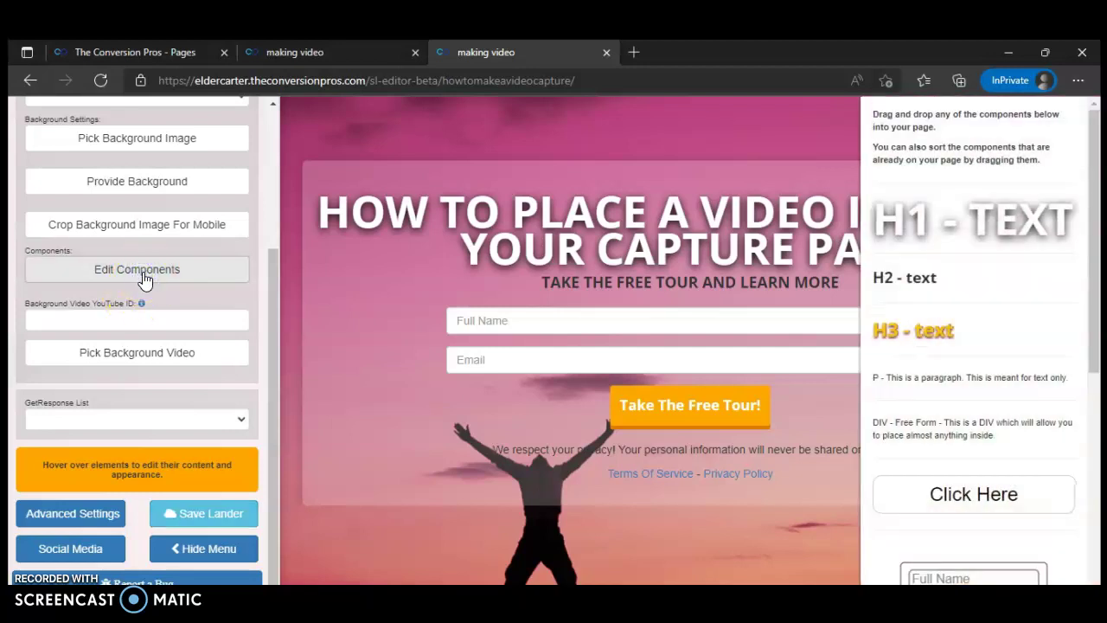
scroll(1012, 423, "down", 4)
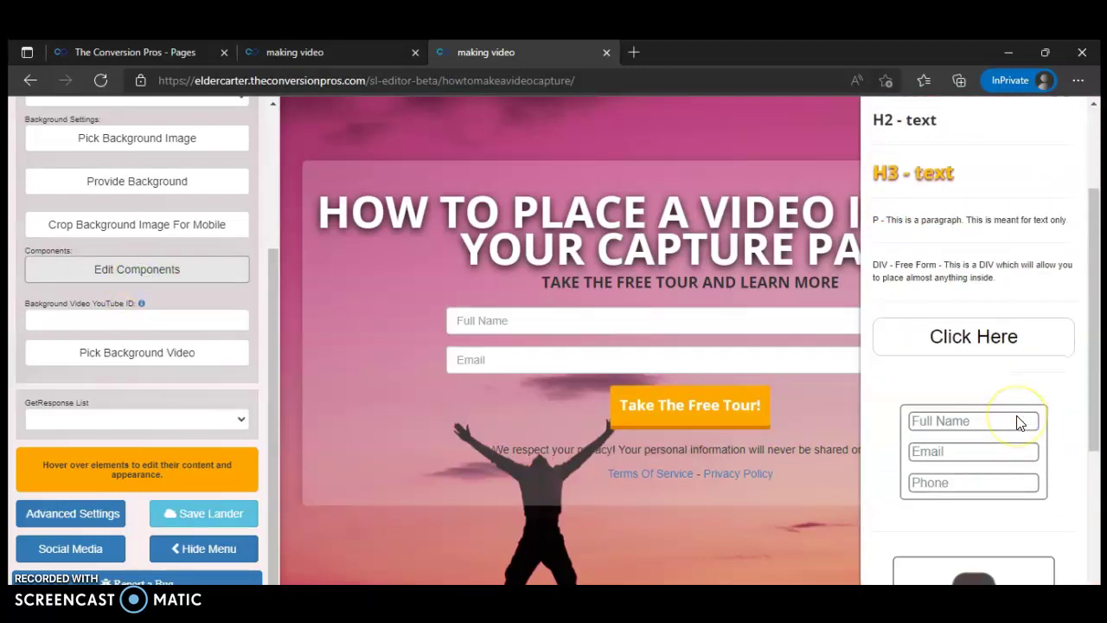
scroll(1018, 422, "down", 2)
scroll(1017, 421, "up", 1)
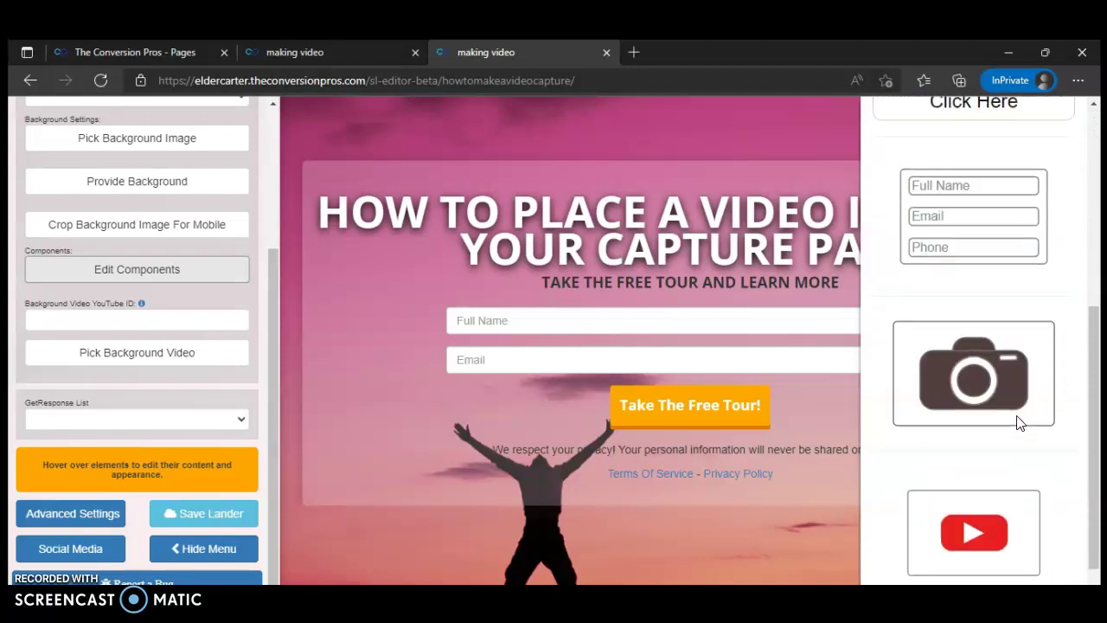
scroll(984, 415, "down", 1)
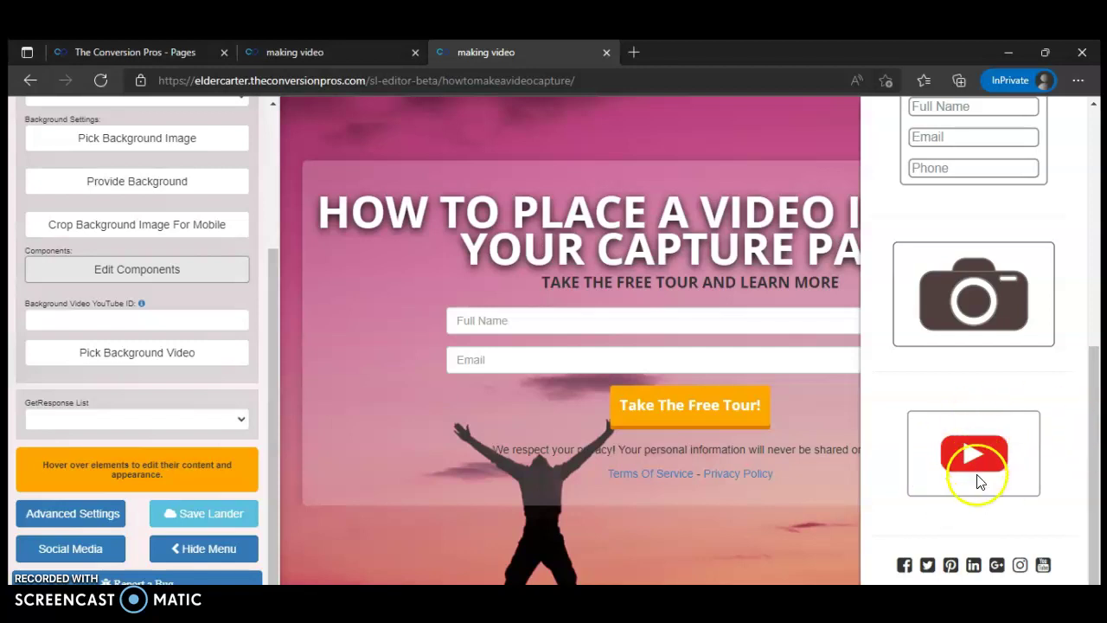
left_click_drag(987, 454, 676, 370)
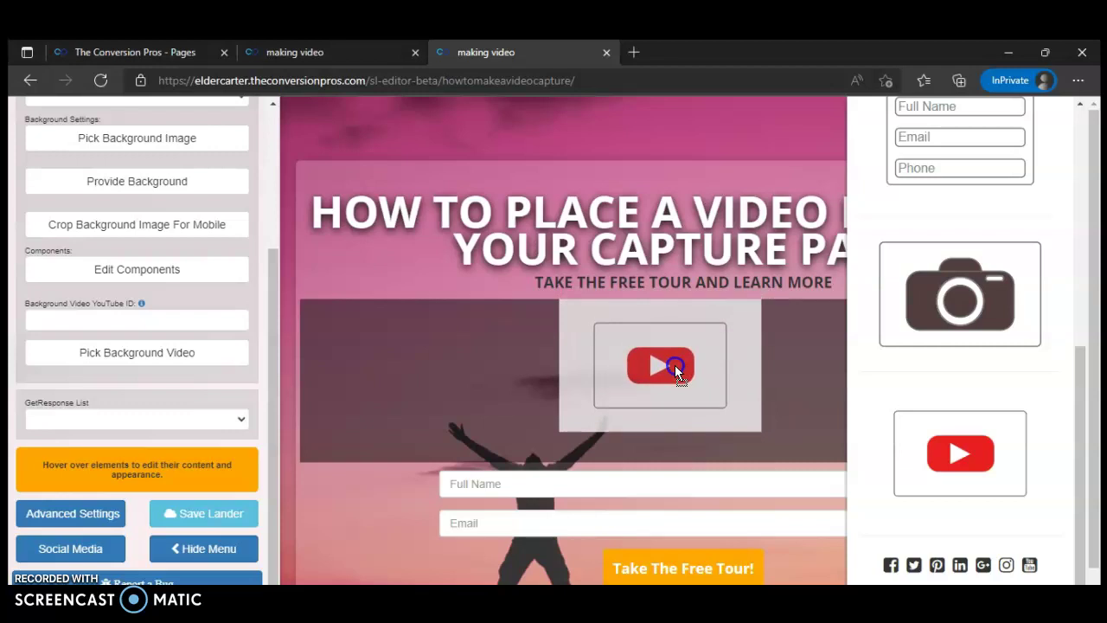
left_click_drag(677, 372, 676, 370)
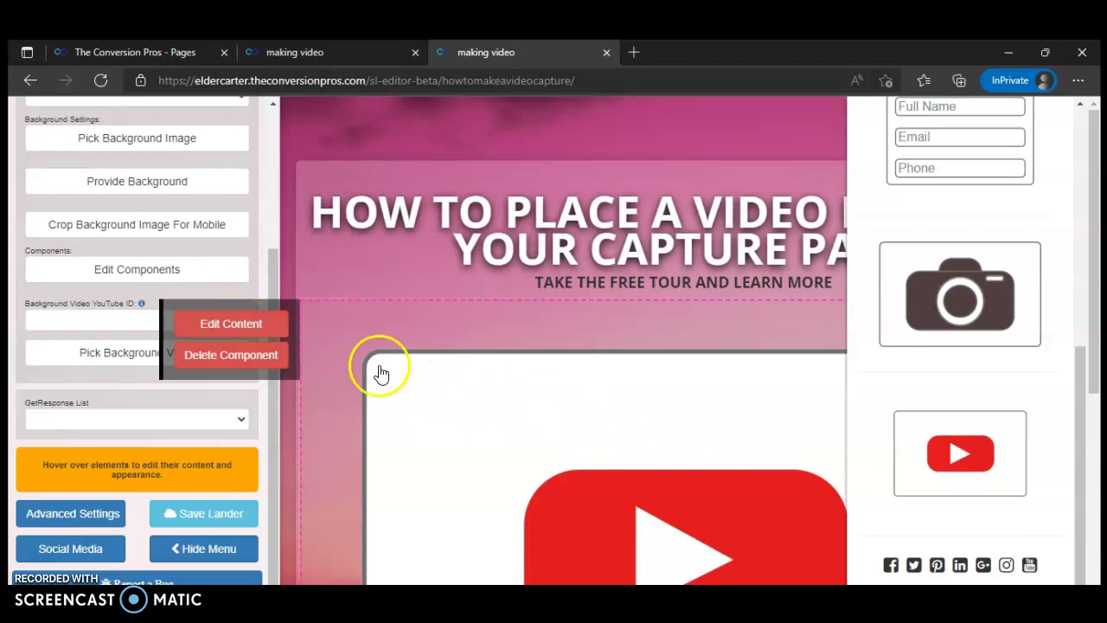
Step: Open the YouTube block's video settings, then open a new blank browser tab
left_click(212, 327)
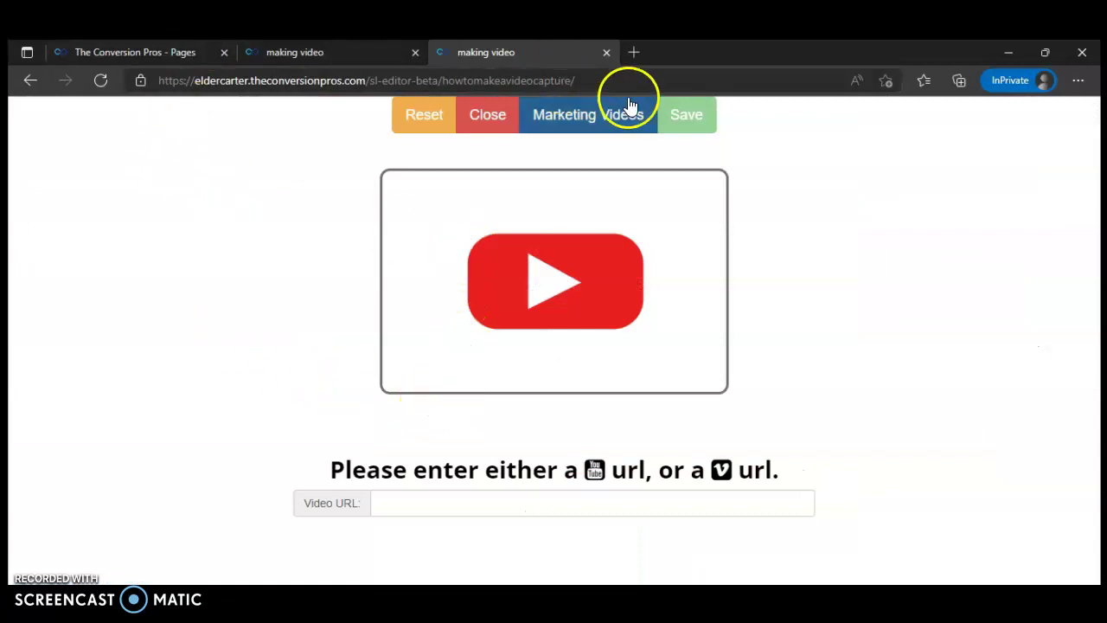
left_click(635, 52)
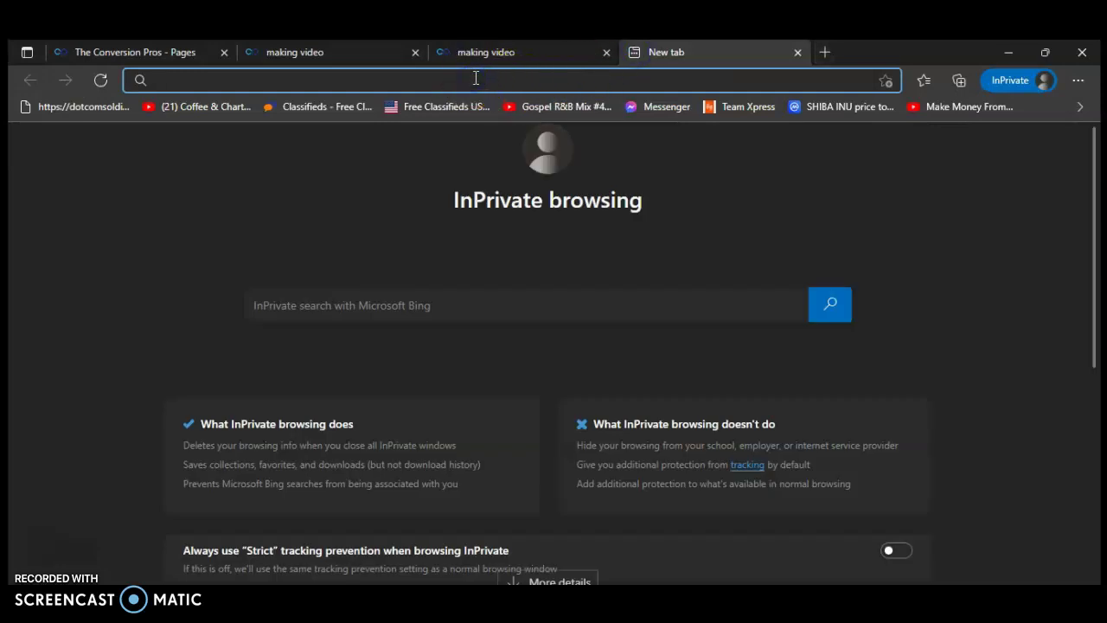
Step: Go to youtube.com and search 'marlin carter prosperity marketing system'
type("youtu")
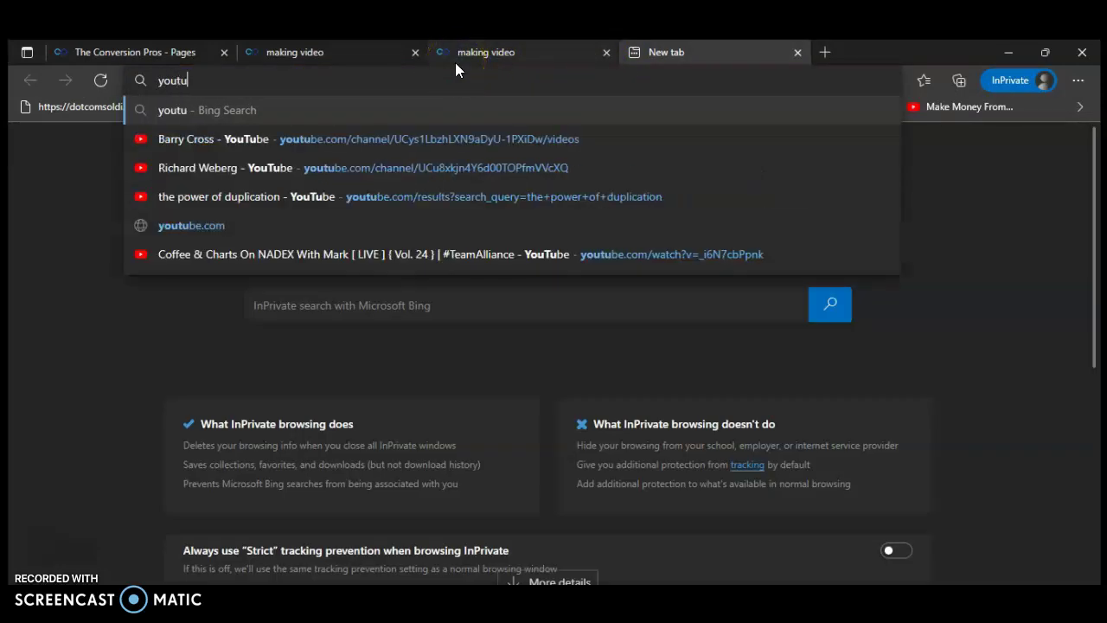
type("be.com")
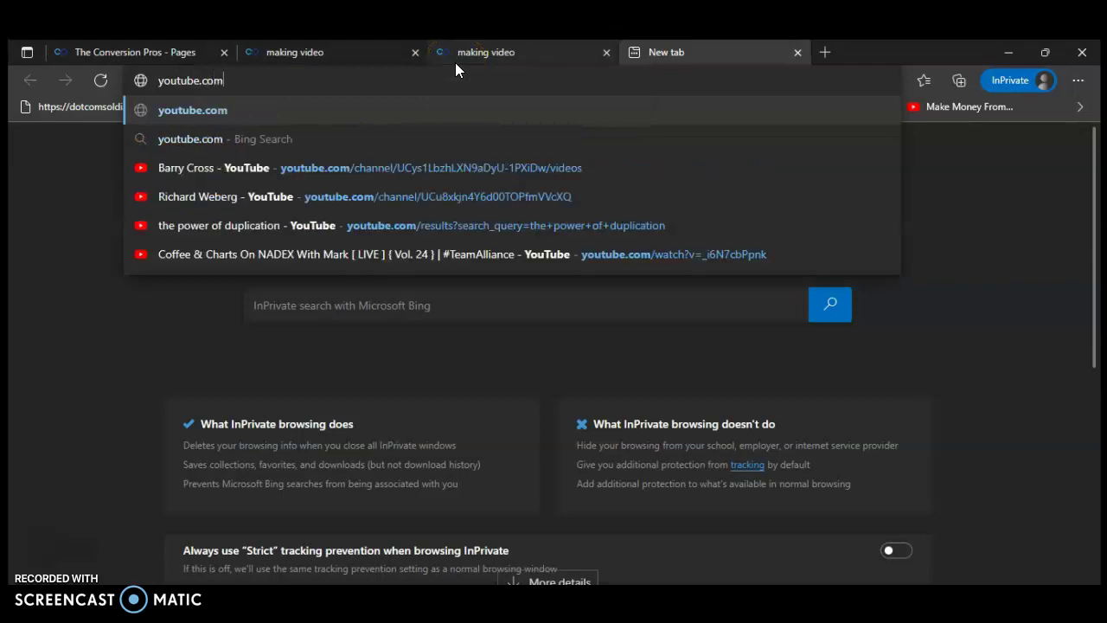
key("Return")
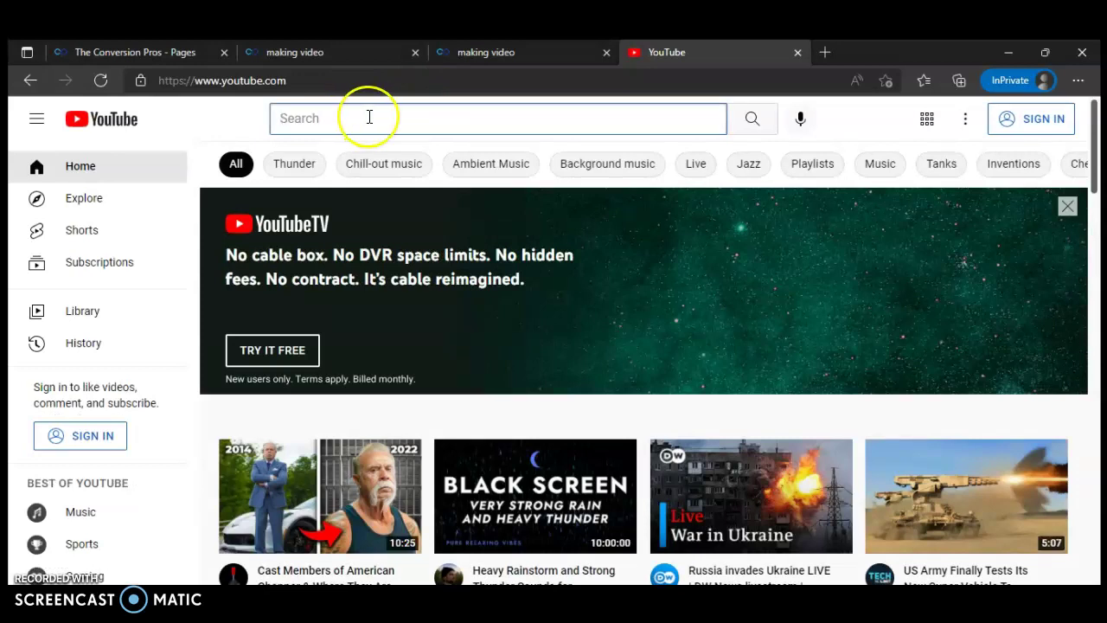
type("lin ")
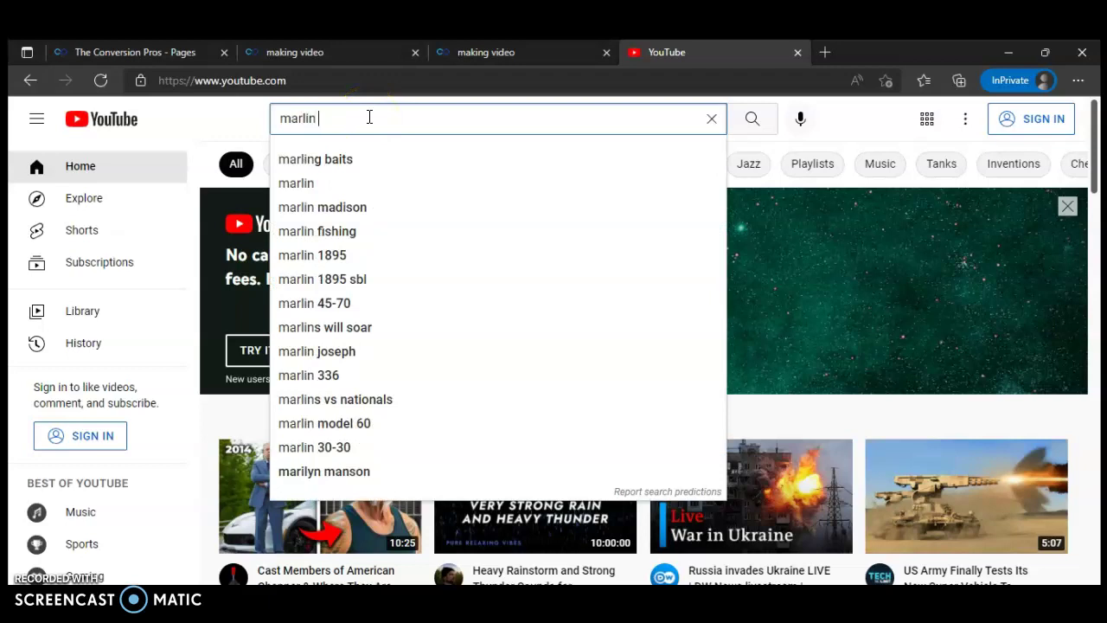
type("carter")
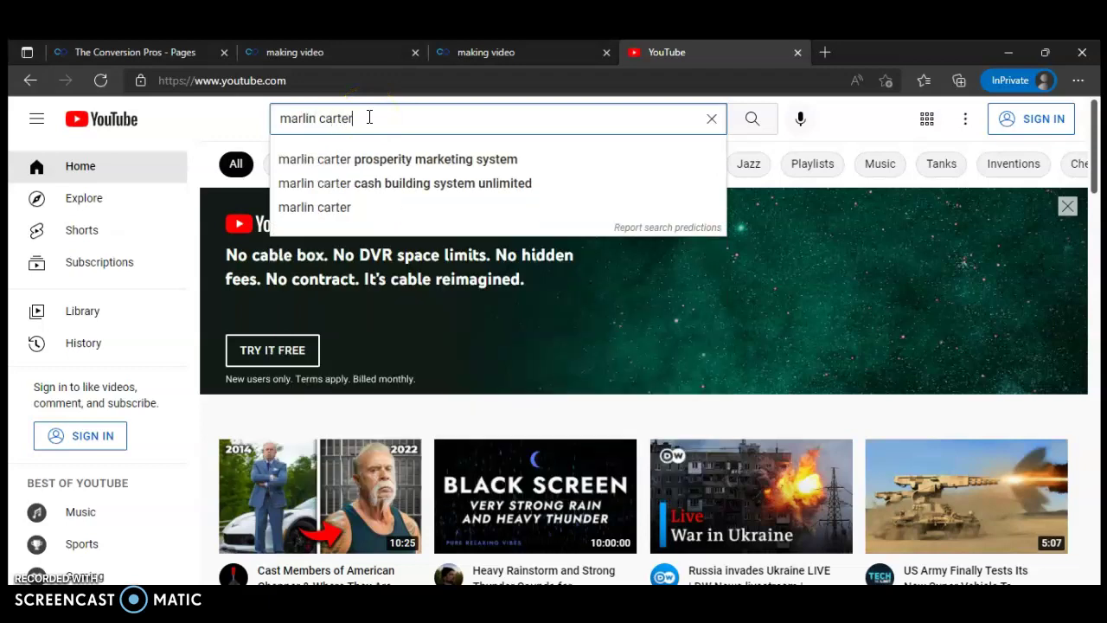
left_click(424, 167)
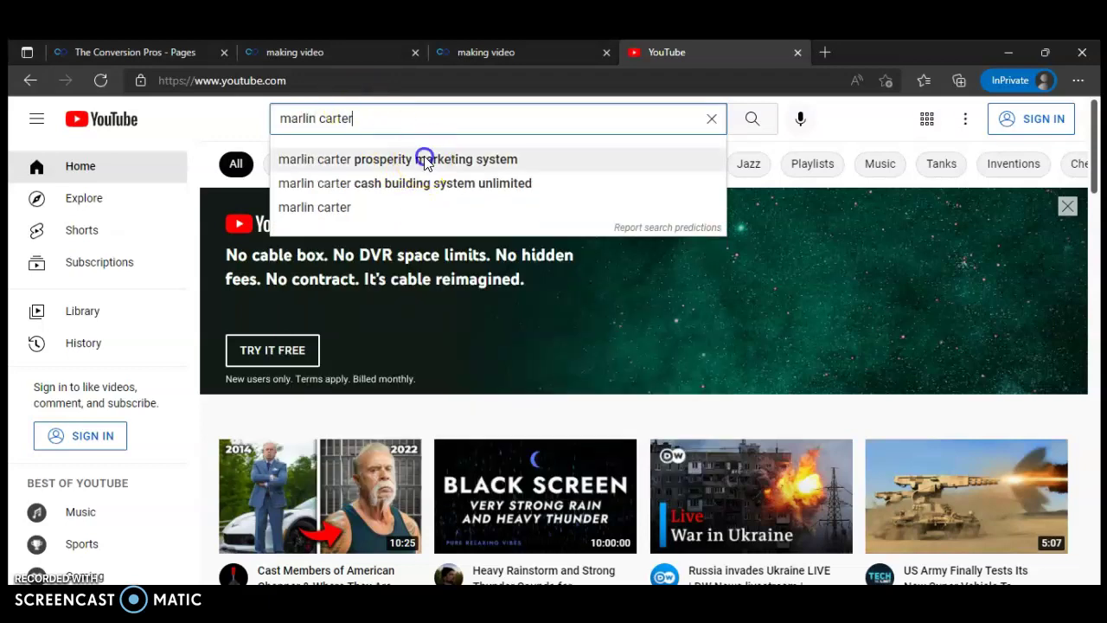
Step: Scroll the results and open 'How To Get Started With The Prosperity Marketing System Review 2022'
scroll(569, 302, "down", 1)
scroll(569, 302, "down", 5)
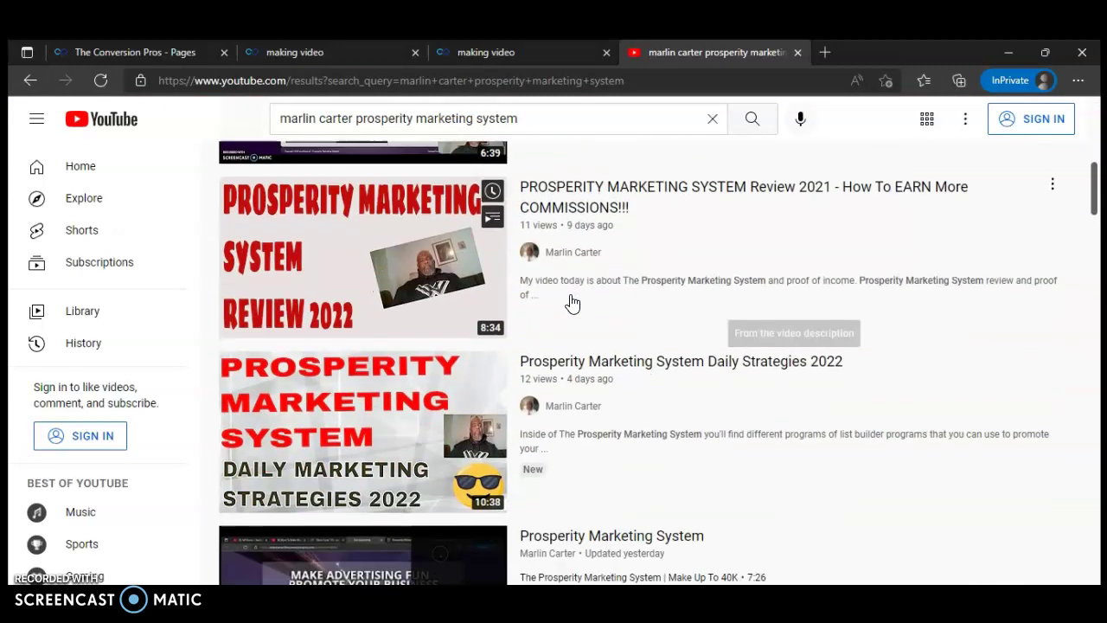
scroll(501, 339, "down", 5)
mouse_move(502, 338)
mouse_move(655, 462)
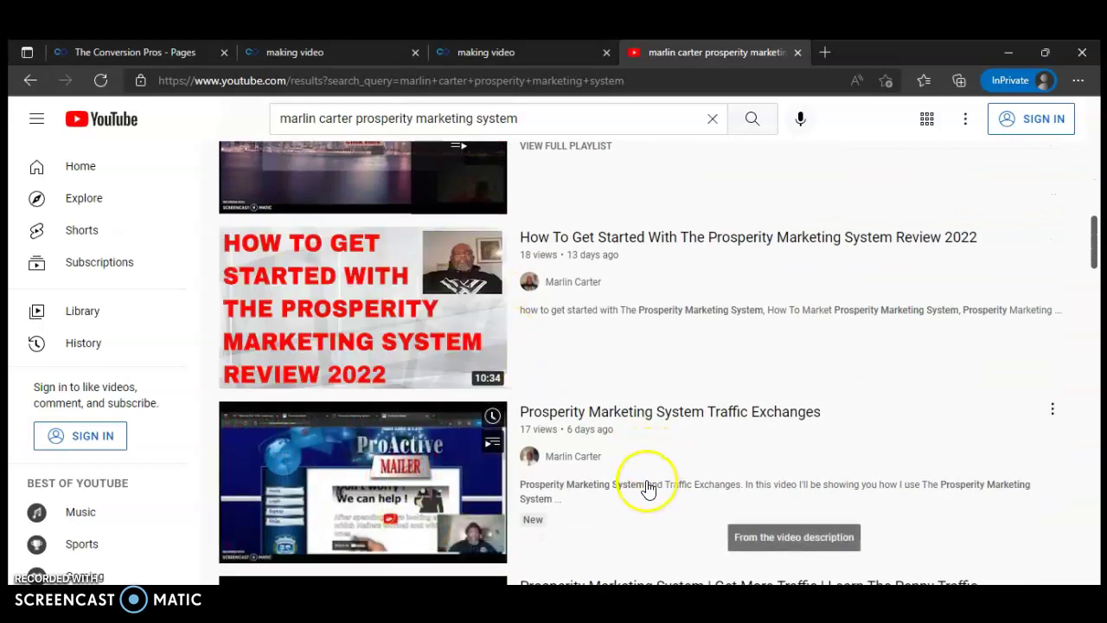
scroll(646, 481, "down", 1)
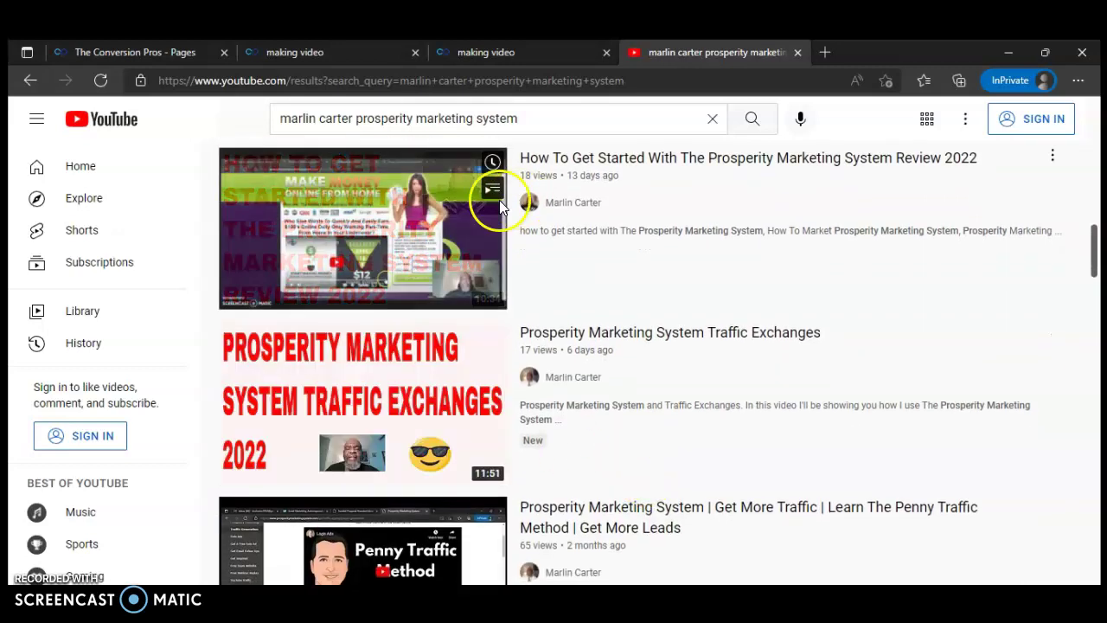
left_click(383, 250)
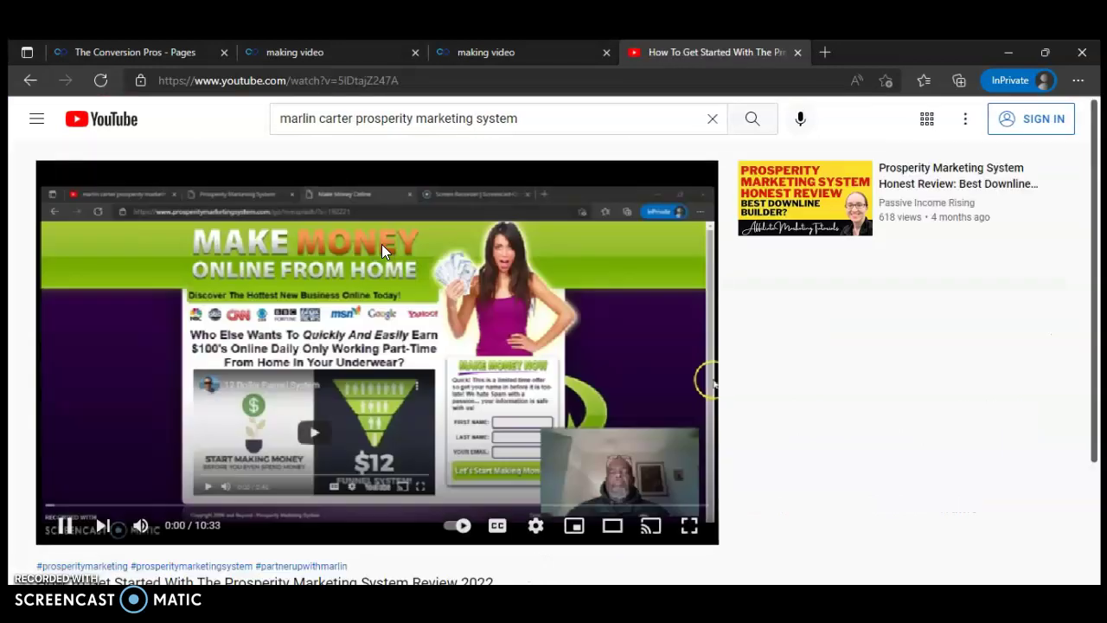
scroll(643, 366, "down", 3)
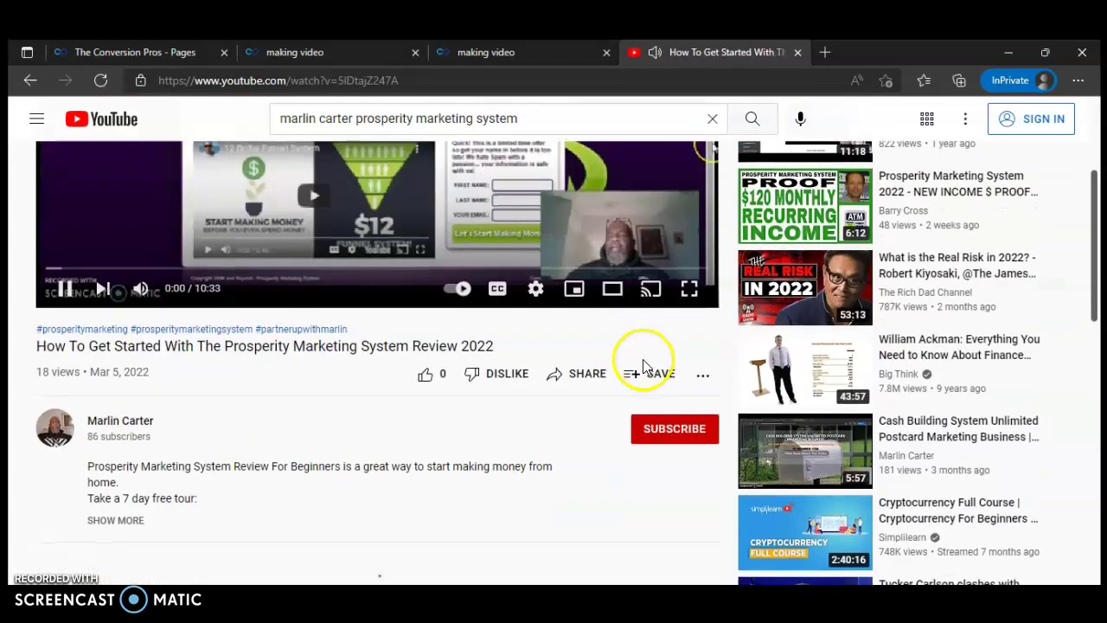
left_click(64, 288)
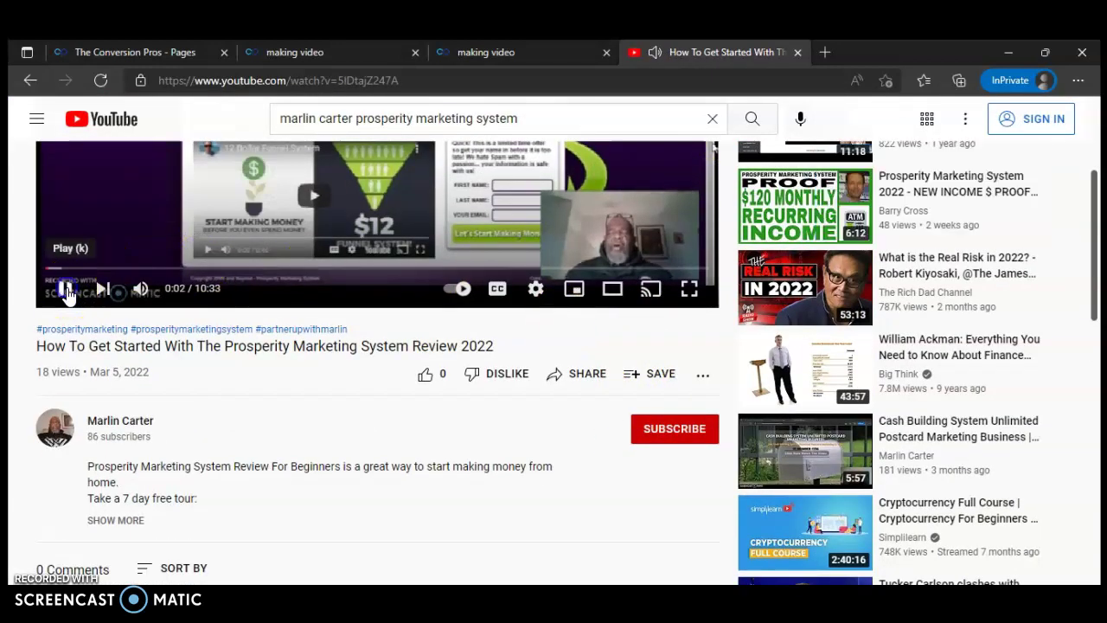
left_click(595, 382)
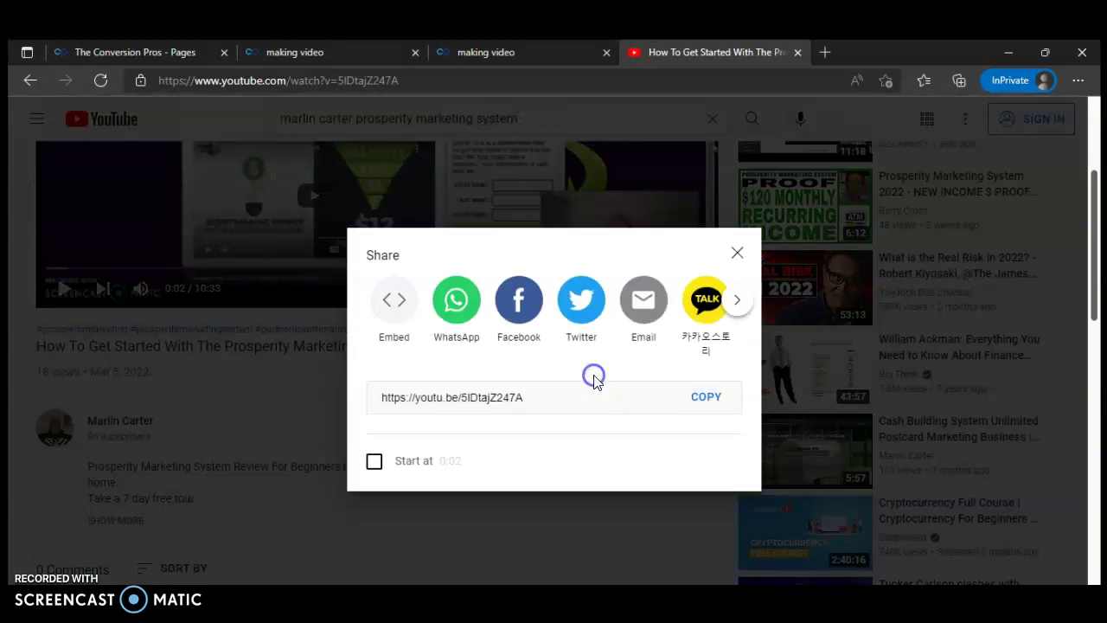
left_click(696, 399)
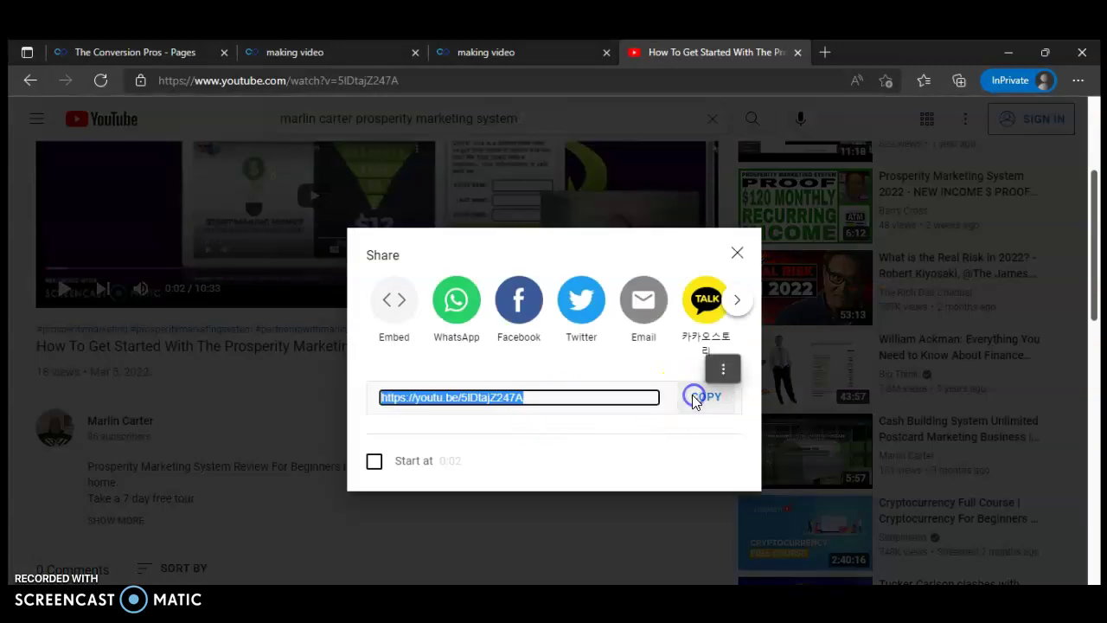
left_click(737, 253)
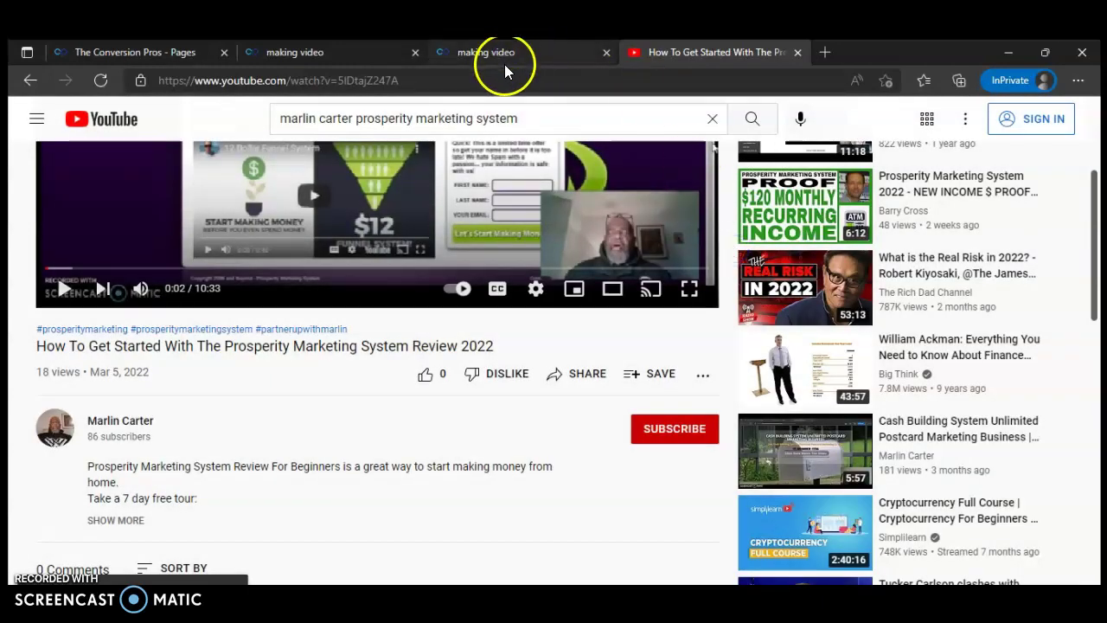
Step: Paste the copied YouTube link into the editor's Video URL field and check the YouTube settings
left_click(511, 54)
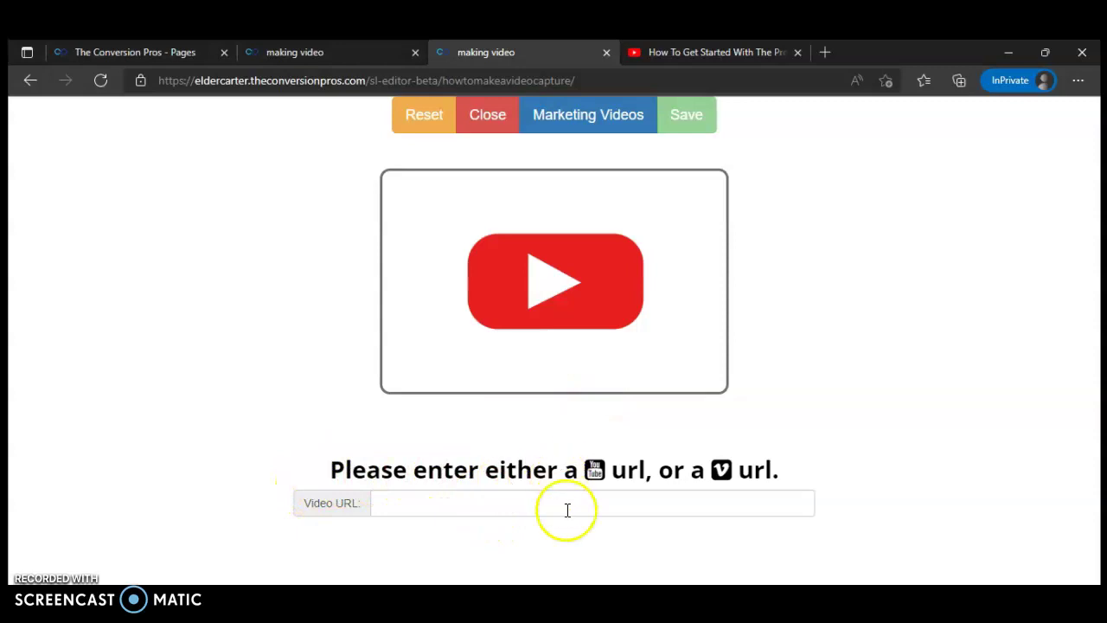
left_click(400, 503)
right_click(400, 503)
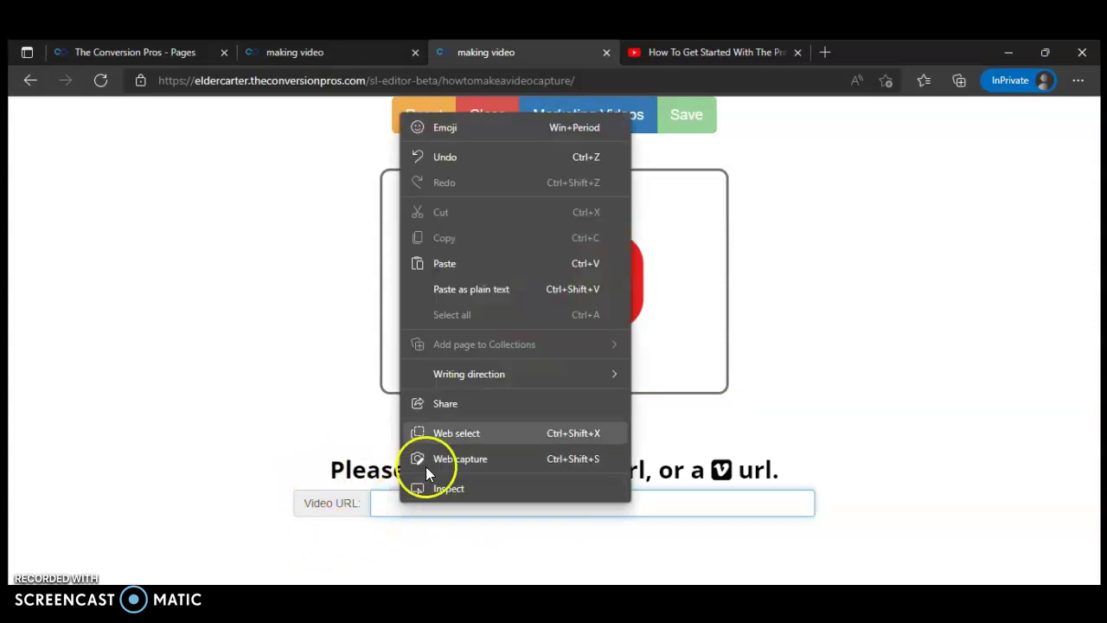
left_click(475, 266)
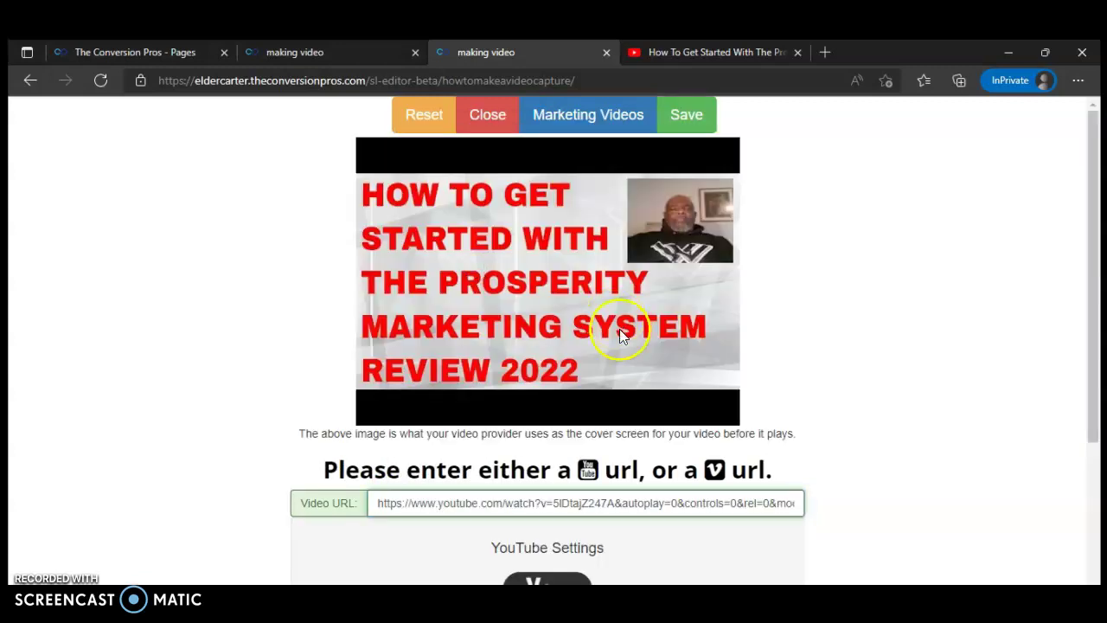
scroll(897, 299, "down", 3)
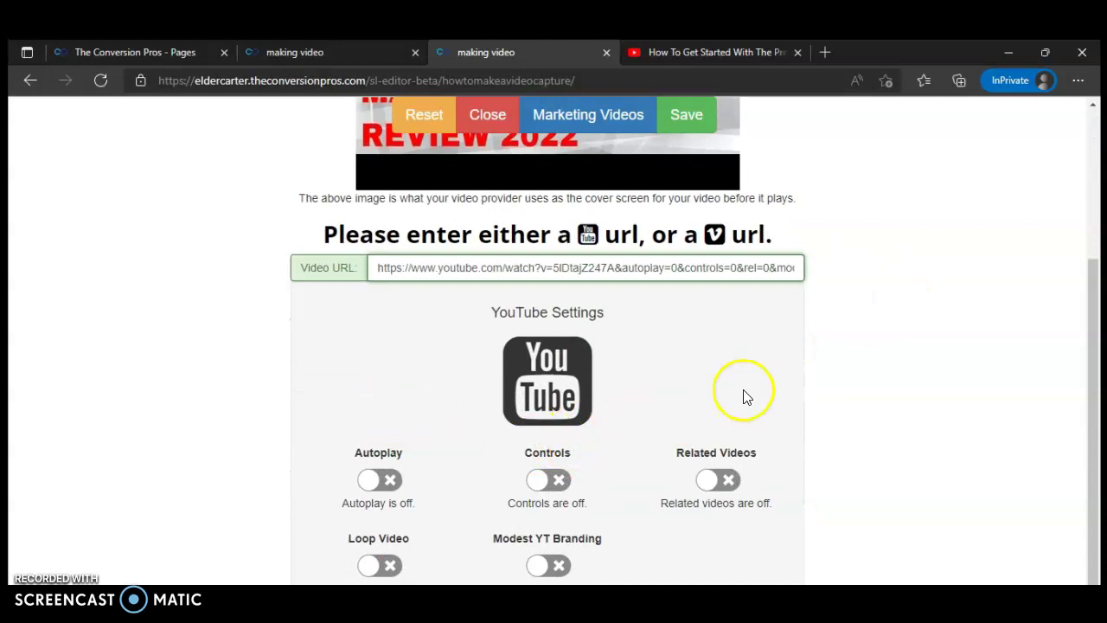
scroll(741, 391, "down", 1)
scroll(733, 396, "up", 3)
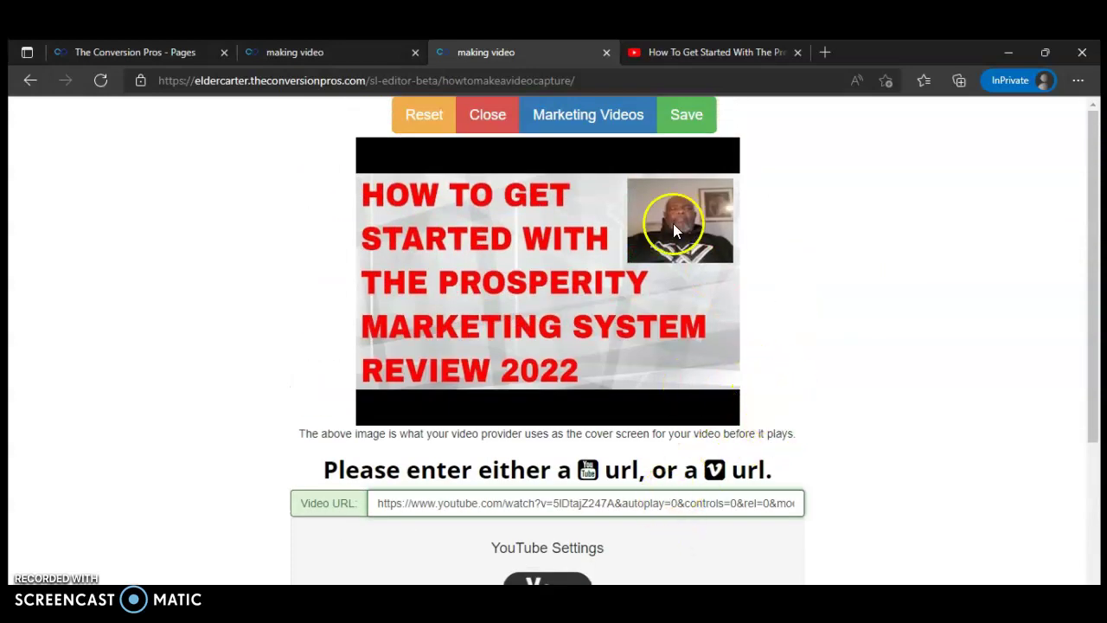
Step: Save the video component's new YouTube link and review the page
left_click(692, 122)
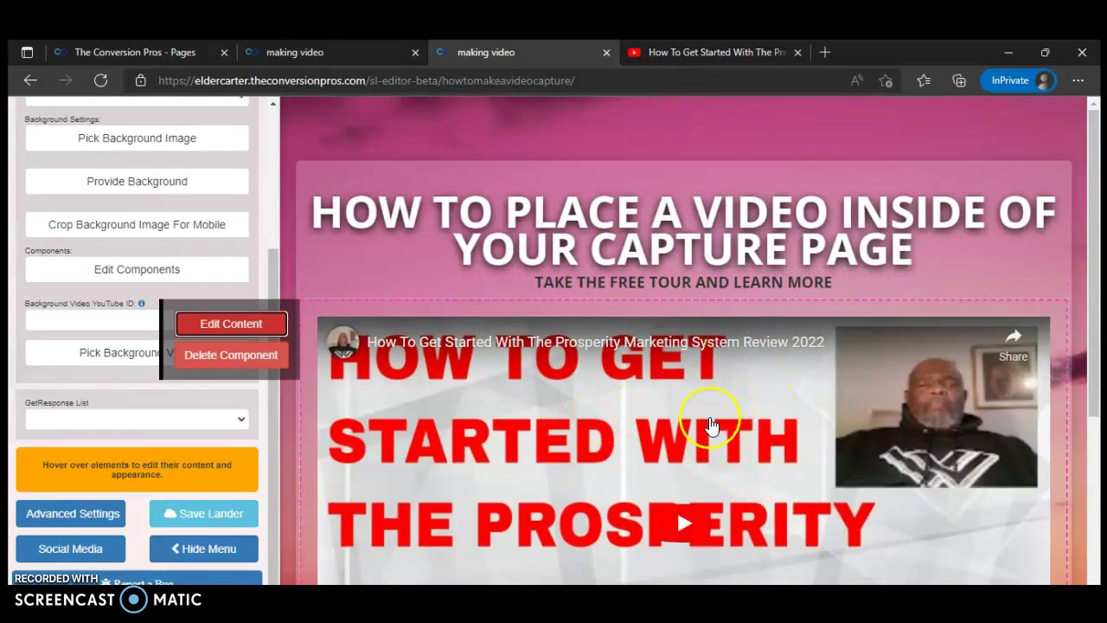
scroll(735, 469, "down", 2)
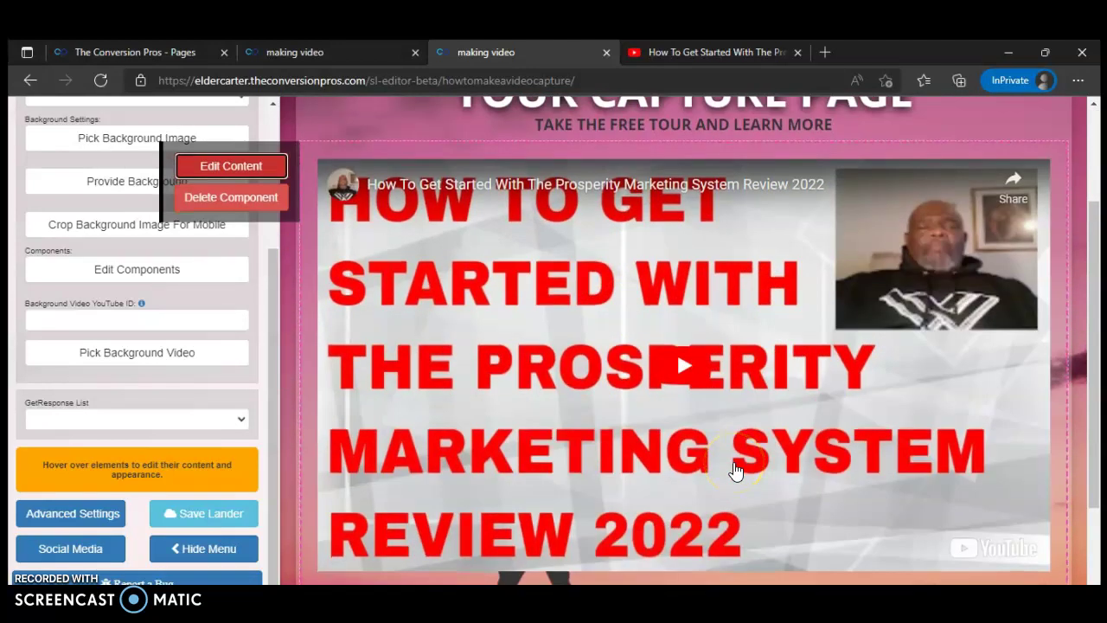
scroll(734, 470, "up", 2)
scroll(734, 469, "down", 3)
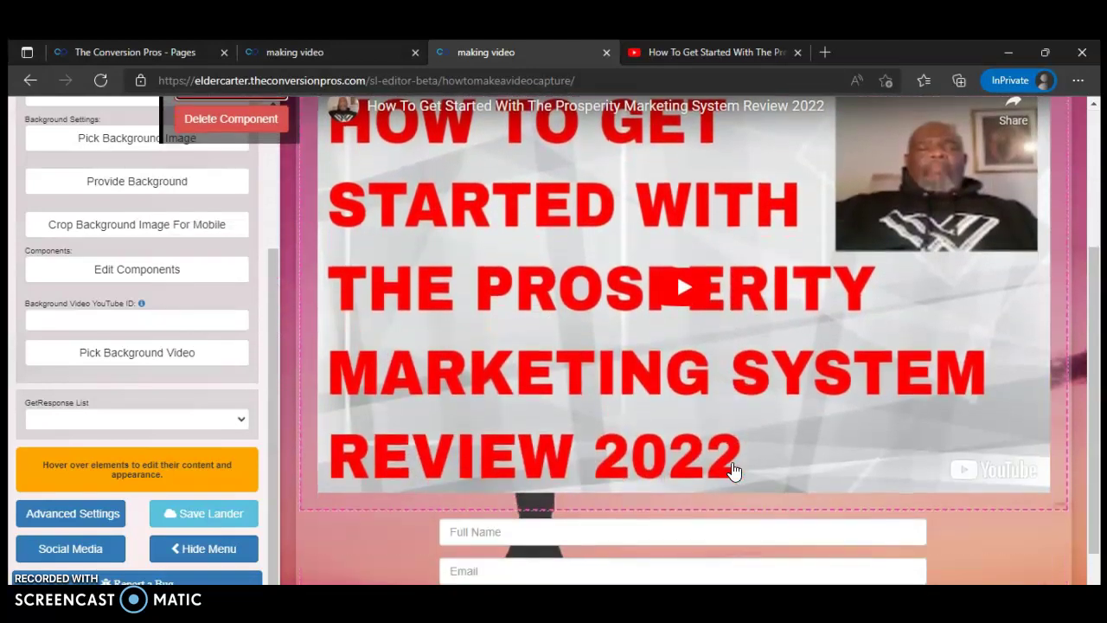
left_click(567, 445)
Step: Save the whole lander with the embedded video above the form
scroll(594, 440, "up", 2)
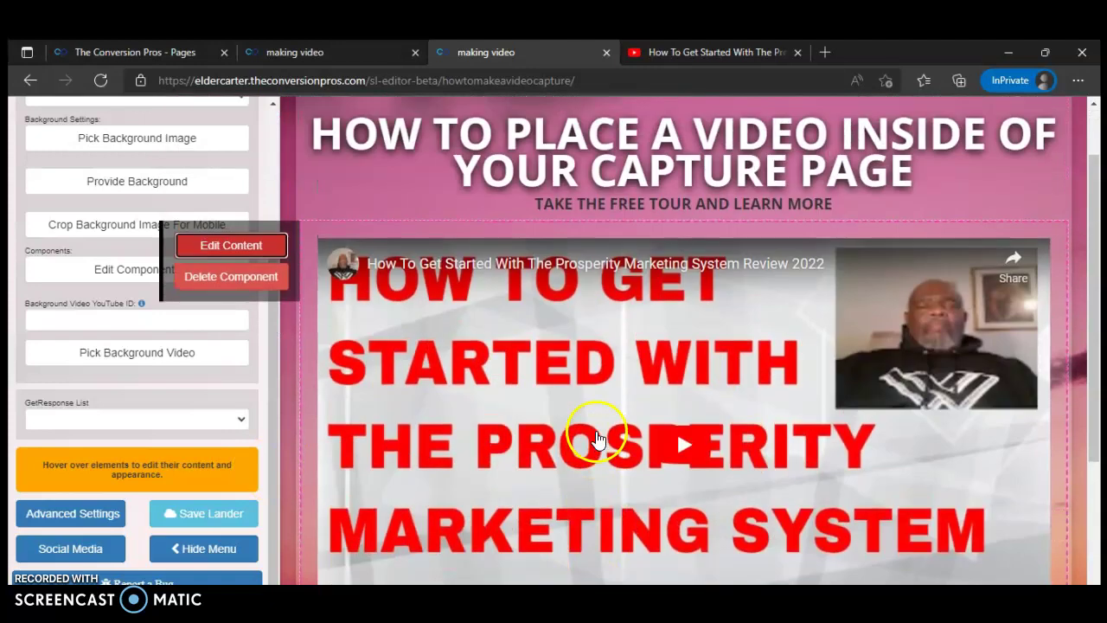
scroll(597, 439, "down", 1)
scroll(597, 439, "down", 1)
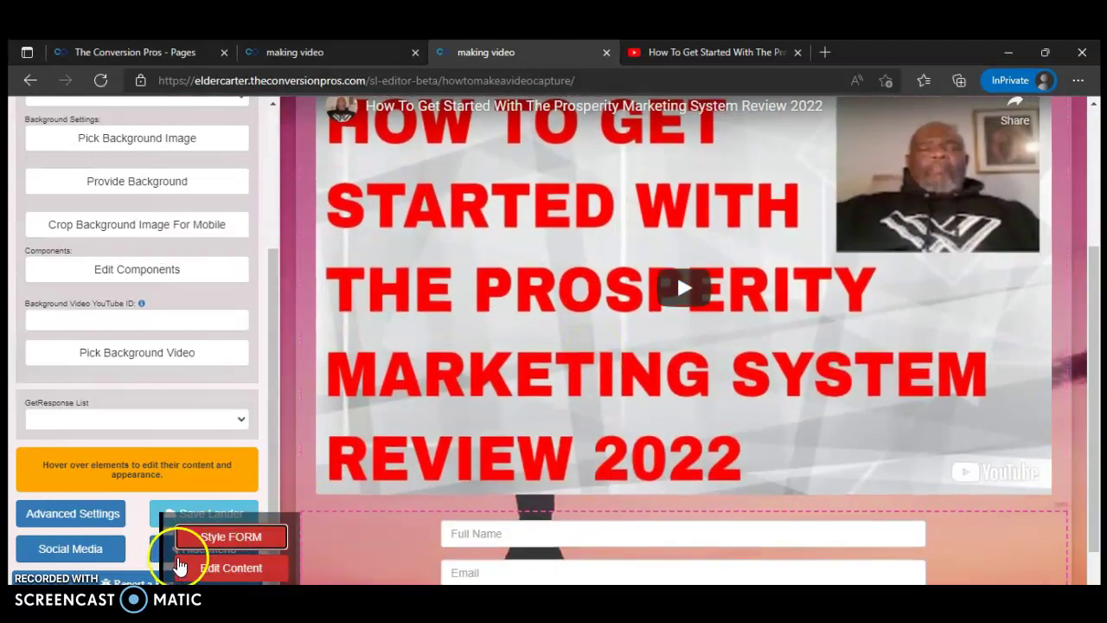
left_click(167, 511)
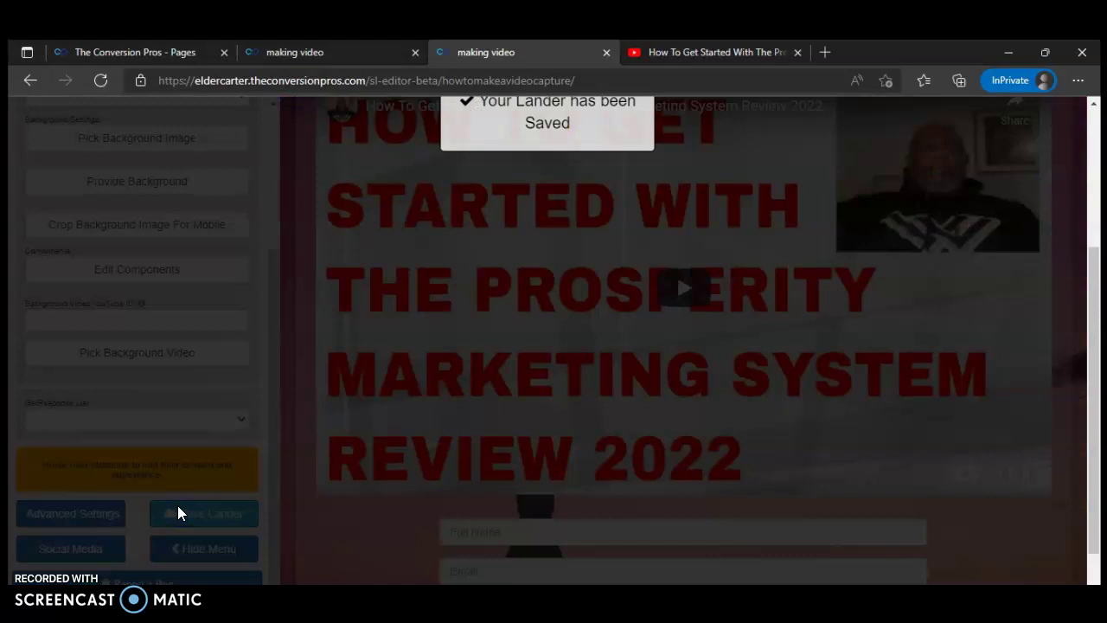
scroll(433, 493, "up", 3)
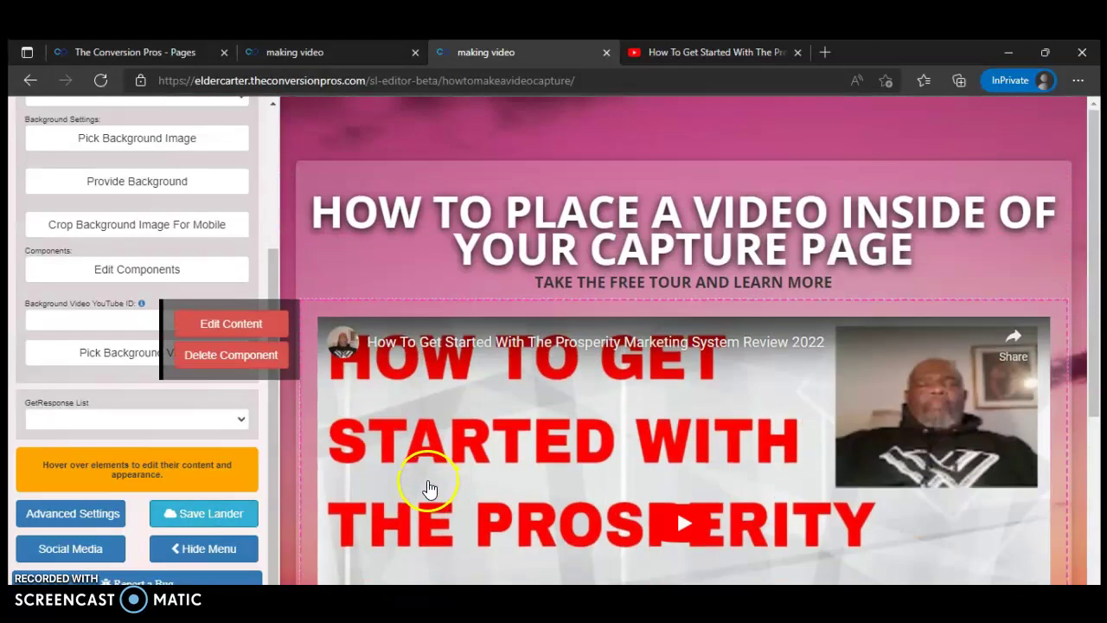
Step: Reload the live capture page and check the embedded video and Full Name/Email form
left_click(389, 57)
left_click(97, 82)
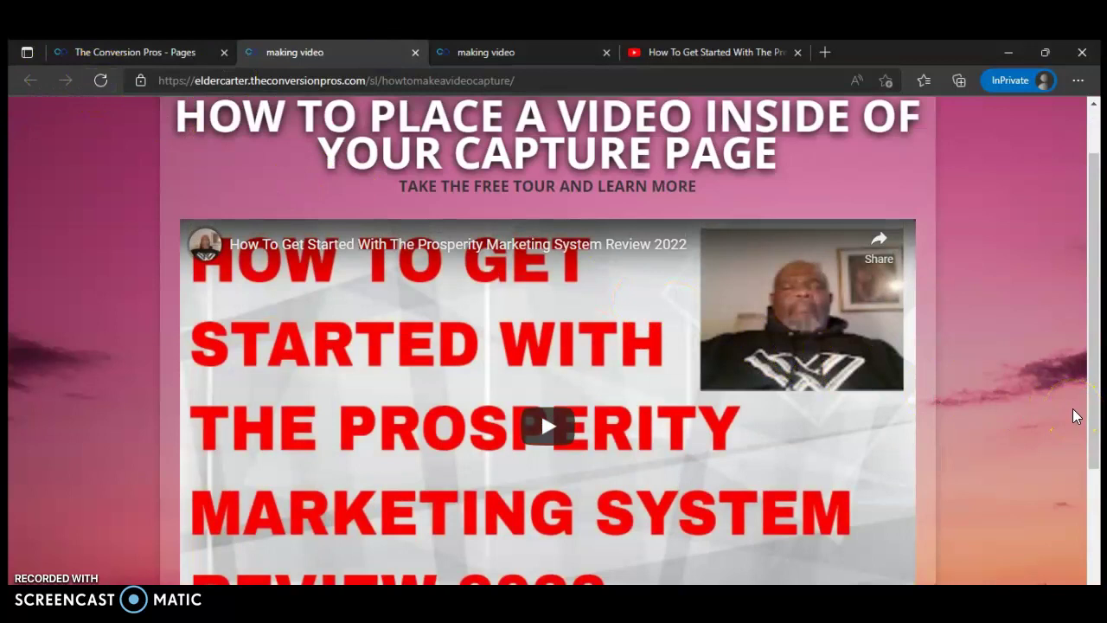
scroll(1055, 415, "up", 2)
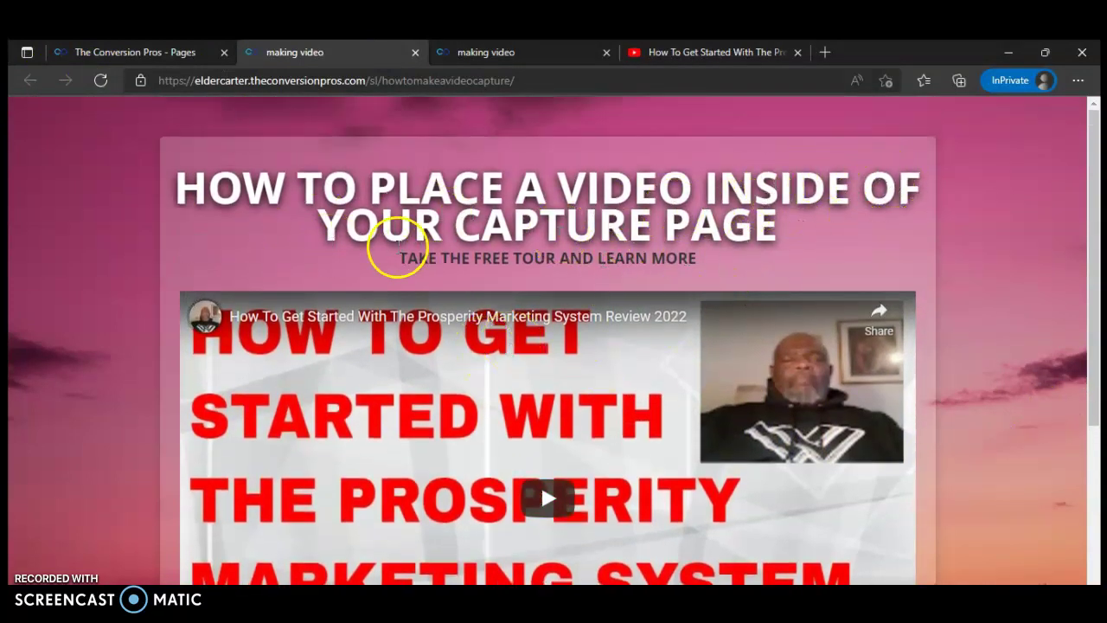
scroll(631, 213, "down", 3)
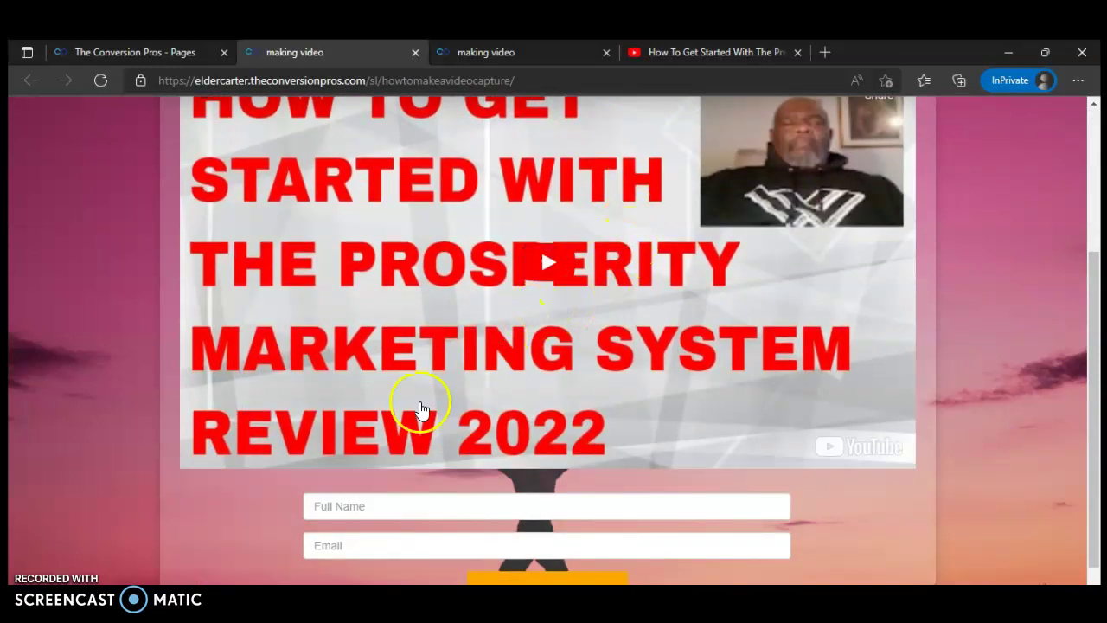
scroll(366, 415, "up", 3)
scroll(494, 407, "down", 4)
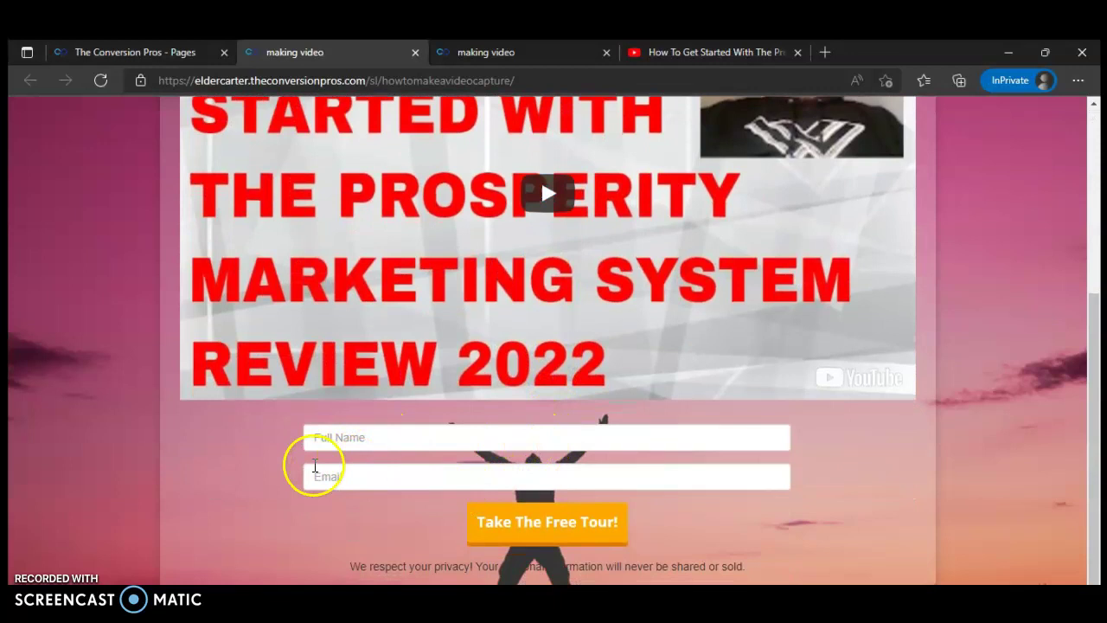
scroll(370, 458, "up", 3)
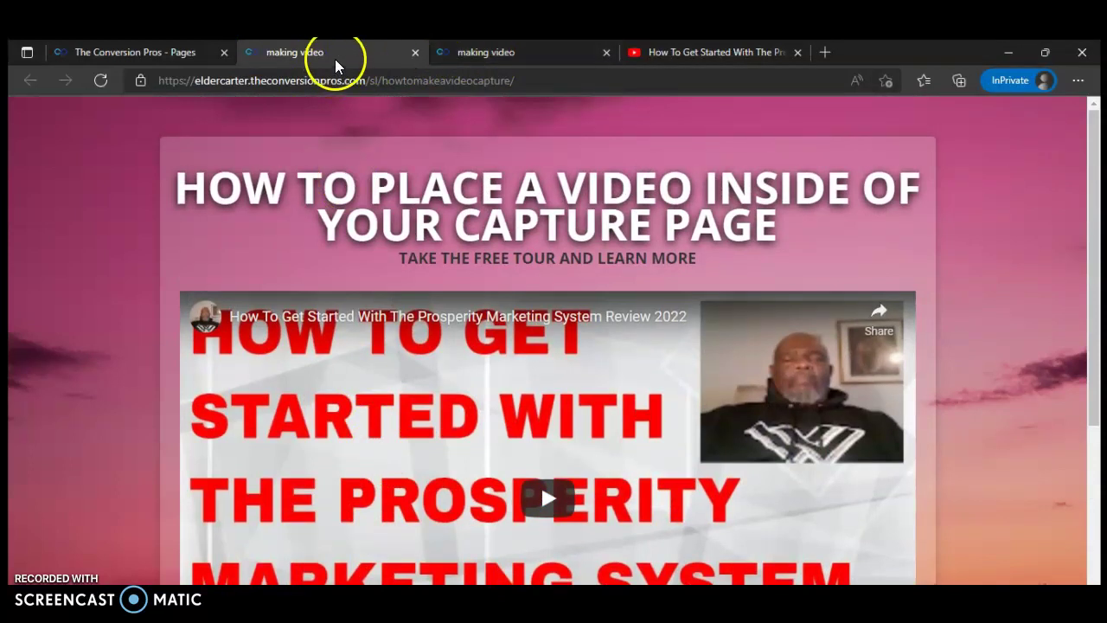
scroll(642, 275, "down", 3)
scroll(642, 275, "up", 2)
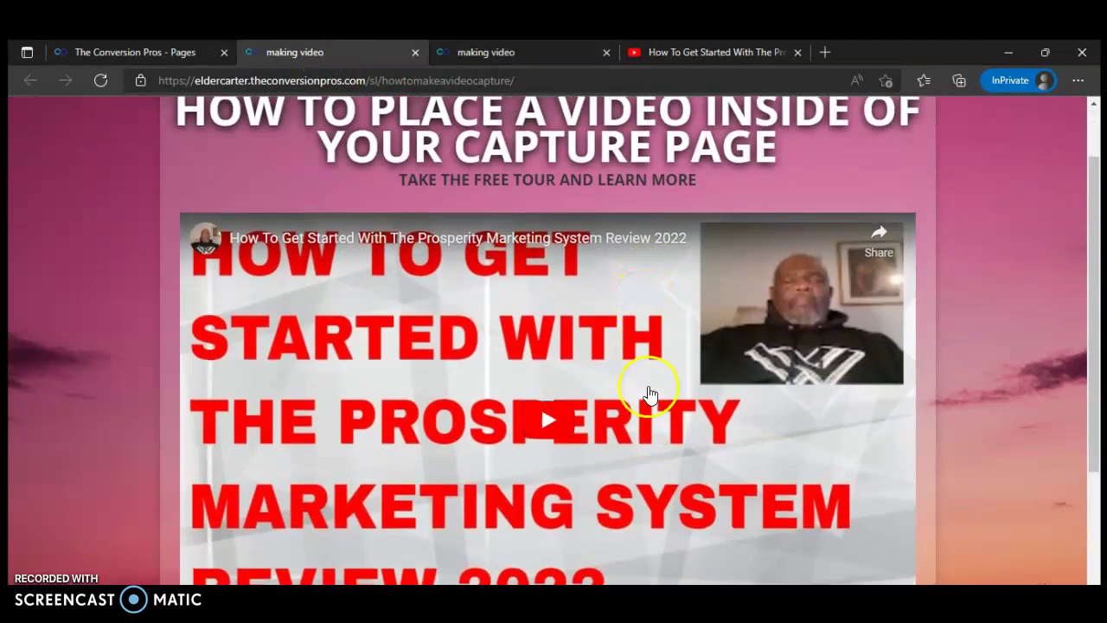
scroll(626, 397, "up", 1)
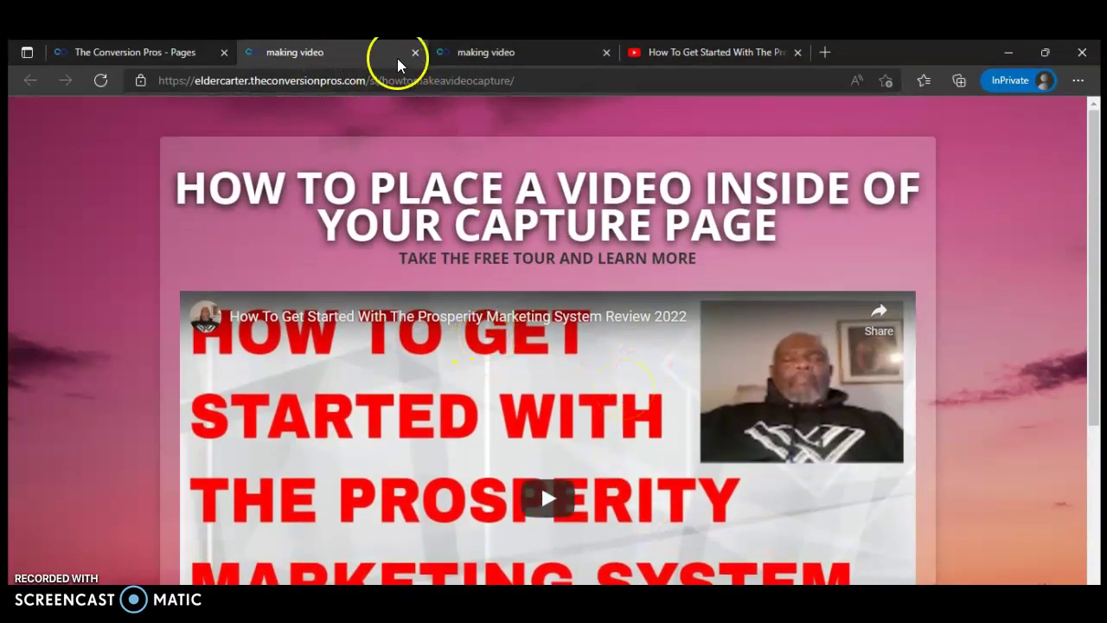
Step: Open the embedded video's settings in the capture page editor and review them
left_click(659, 54)
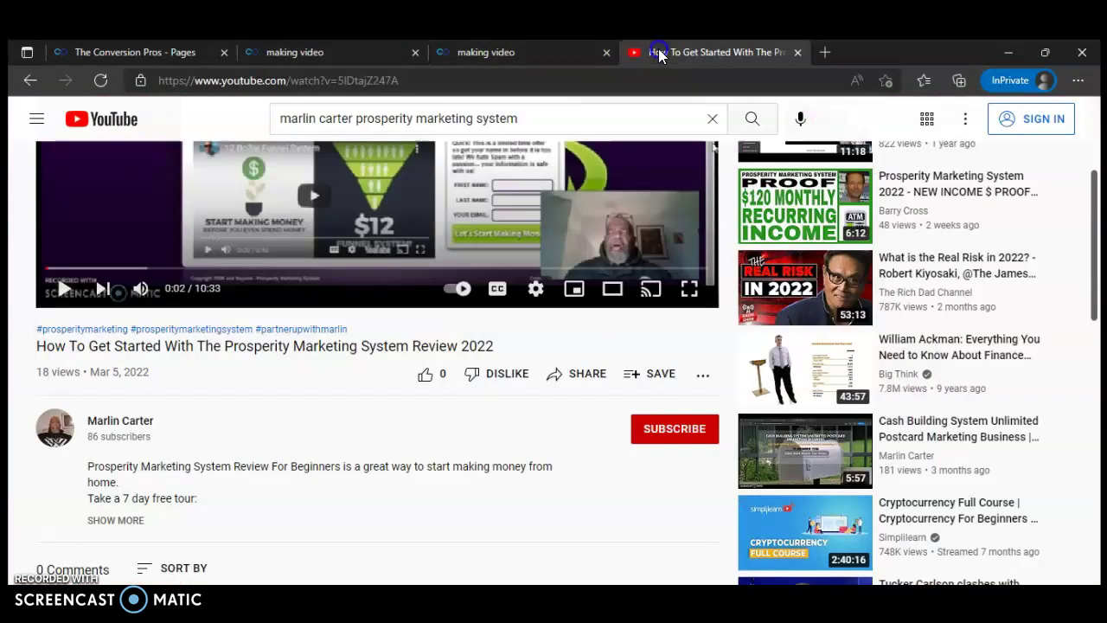
left_click(510, 52)
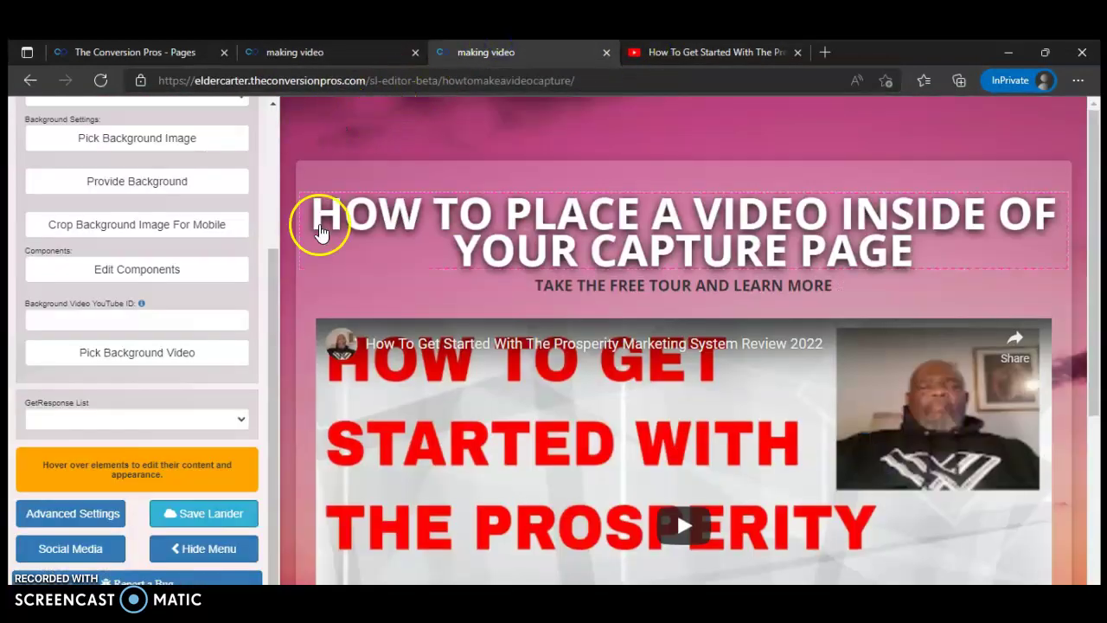
mouse_move(341, 485)
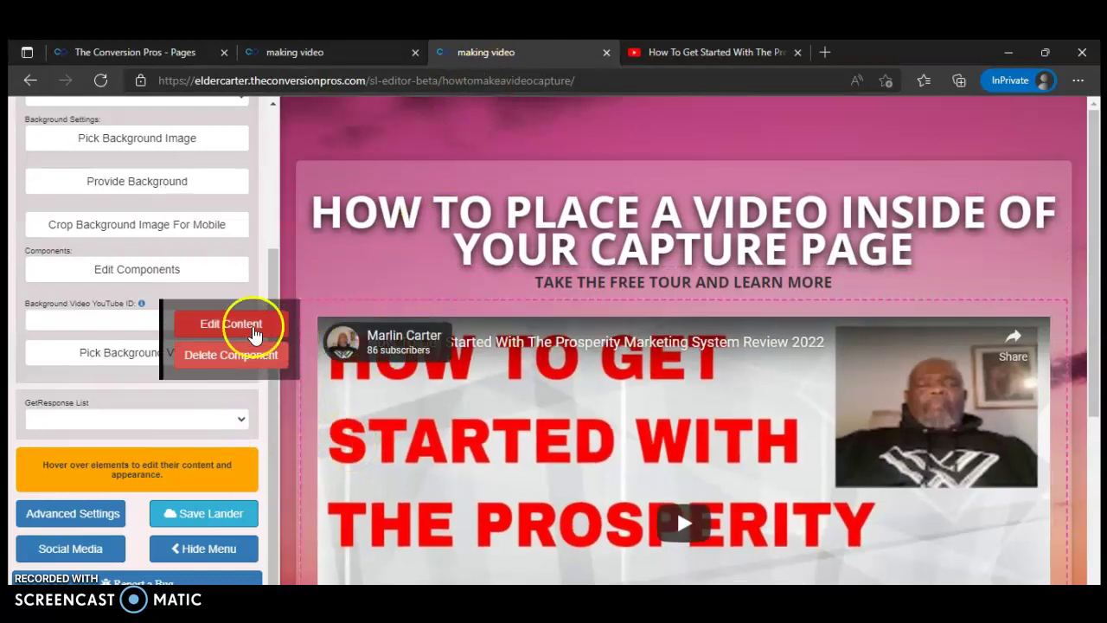
left_click(230, 324)
scroll(547, 346, "down", 3)
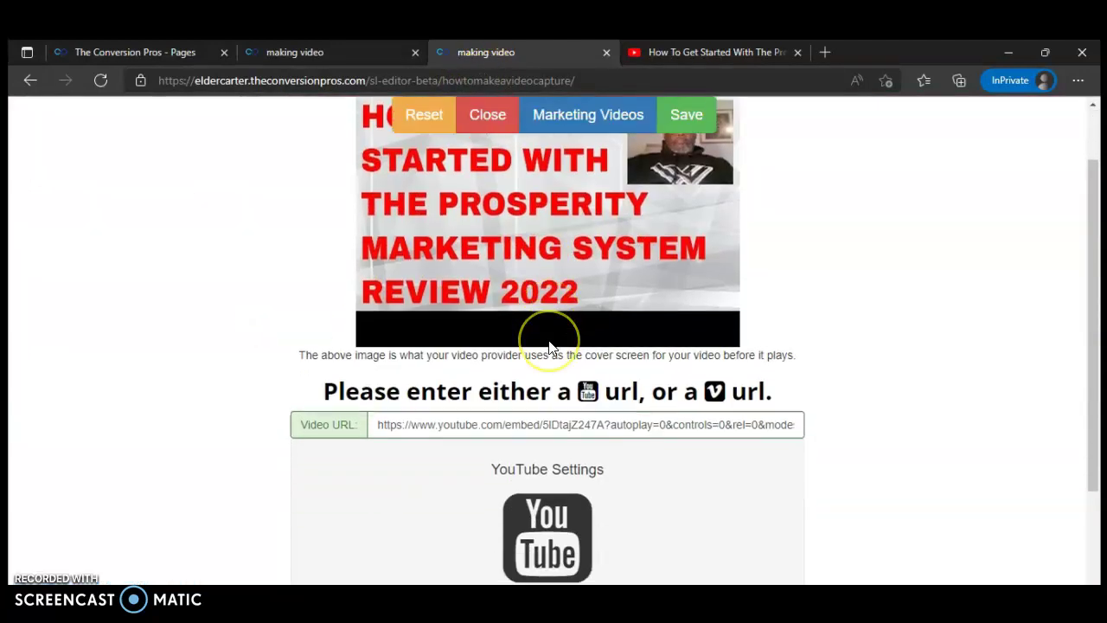
scroll(549, 346, "down", 1)
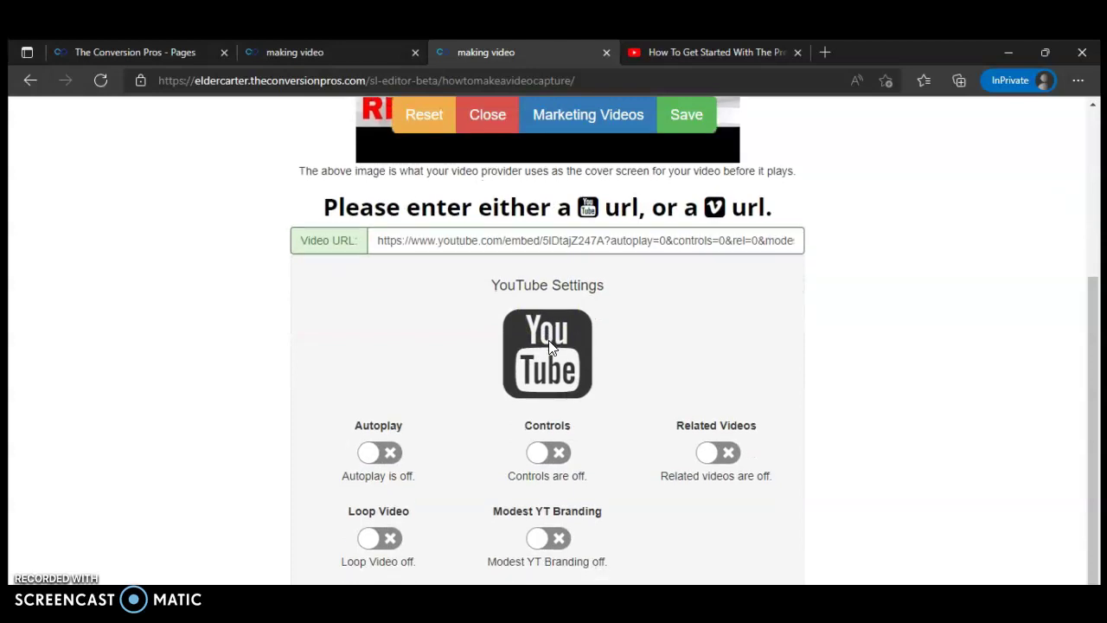
scroll(550, 346, "up", 1)
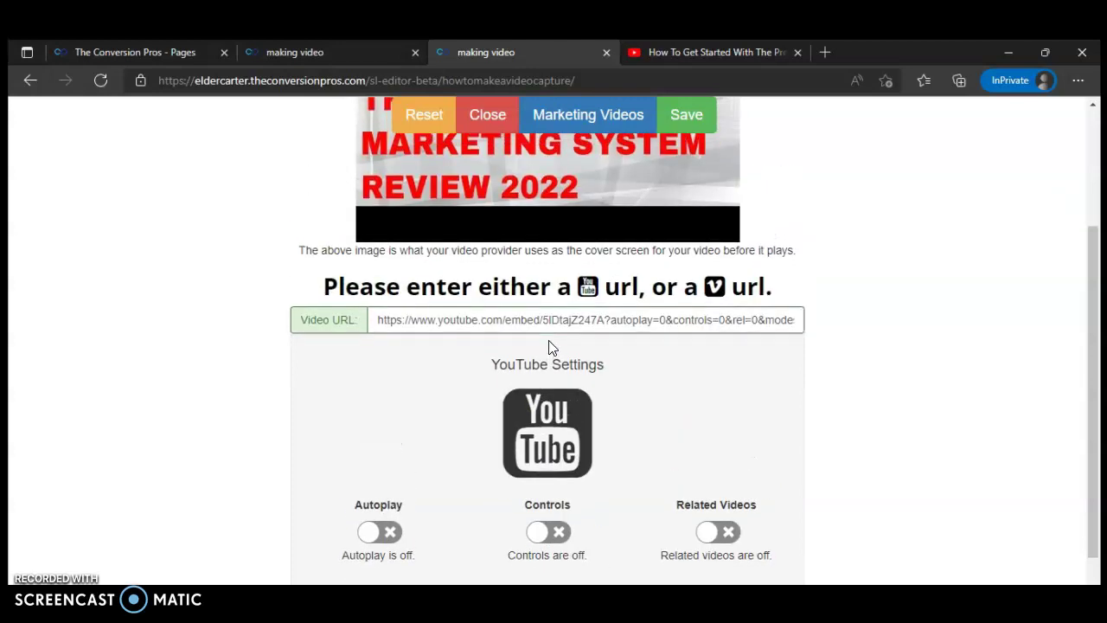
scroll(549, 346, "up", 1)
scroll(548, 346, "up", 1)
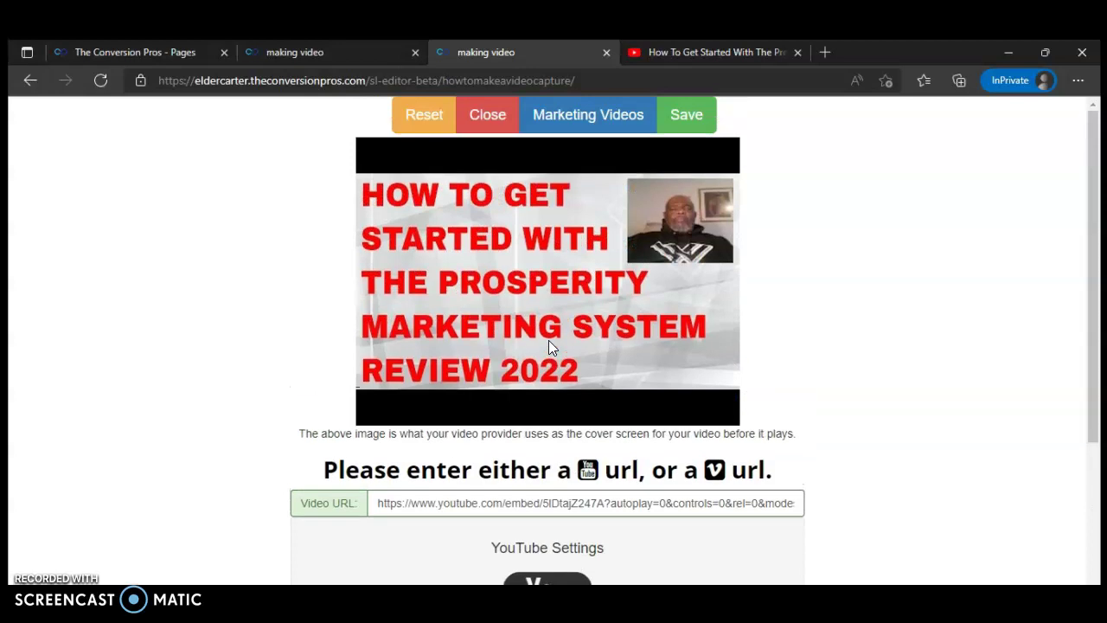
scroll(550, 346, "down", 3)
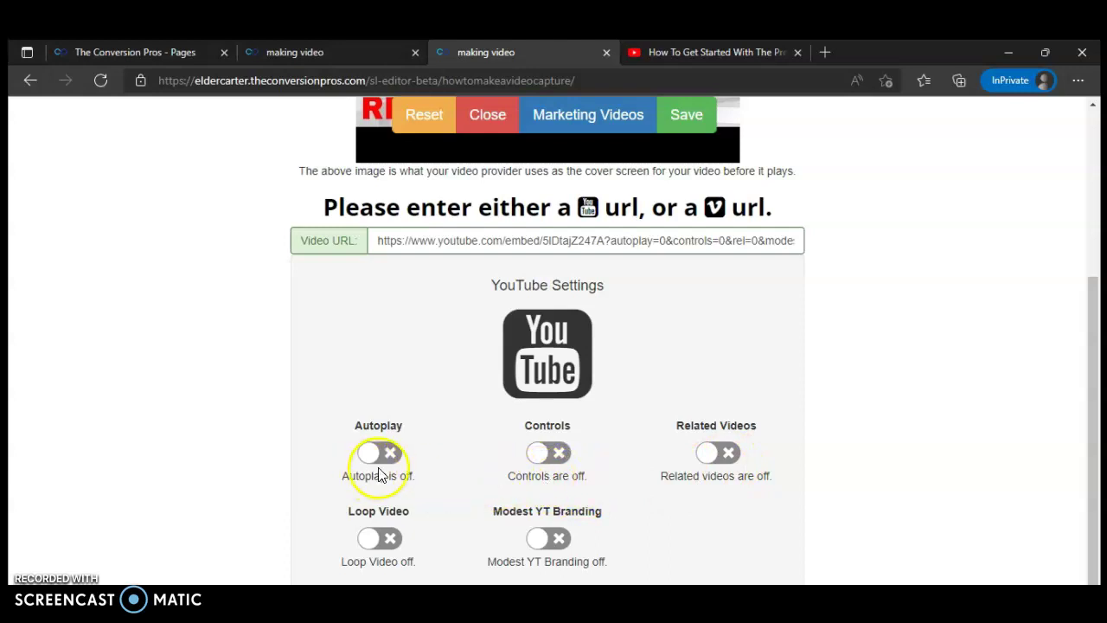
scroll(553, 462, "up", 3)
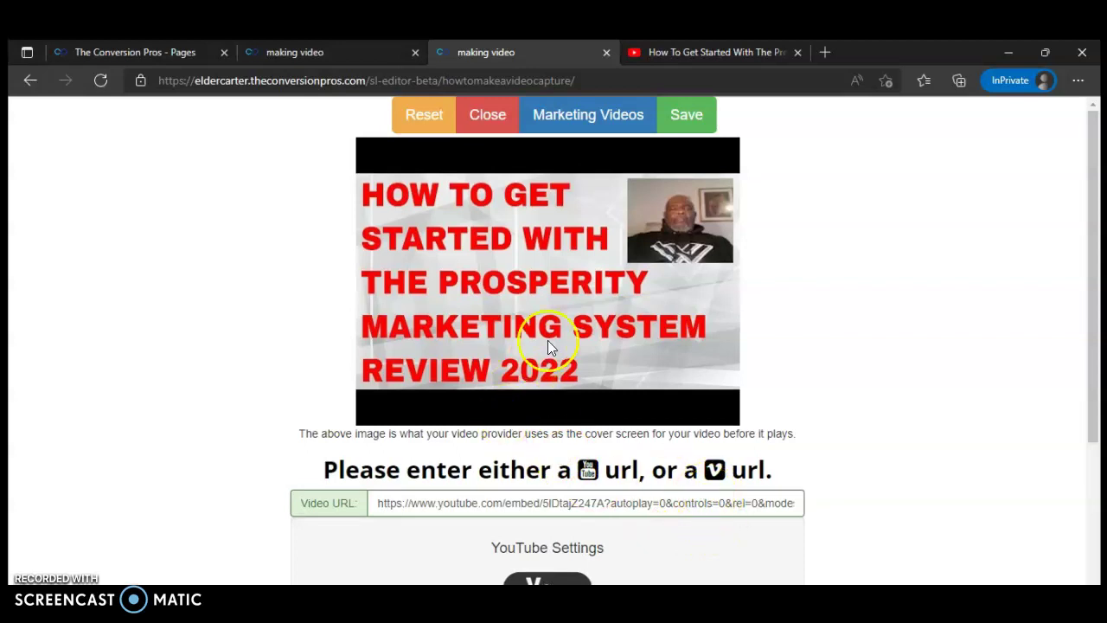
Step: Compare with the live page, then save the video link to embed the review video
left_click(396, 51)
scroll(749, 235, "down", 2)
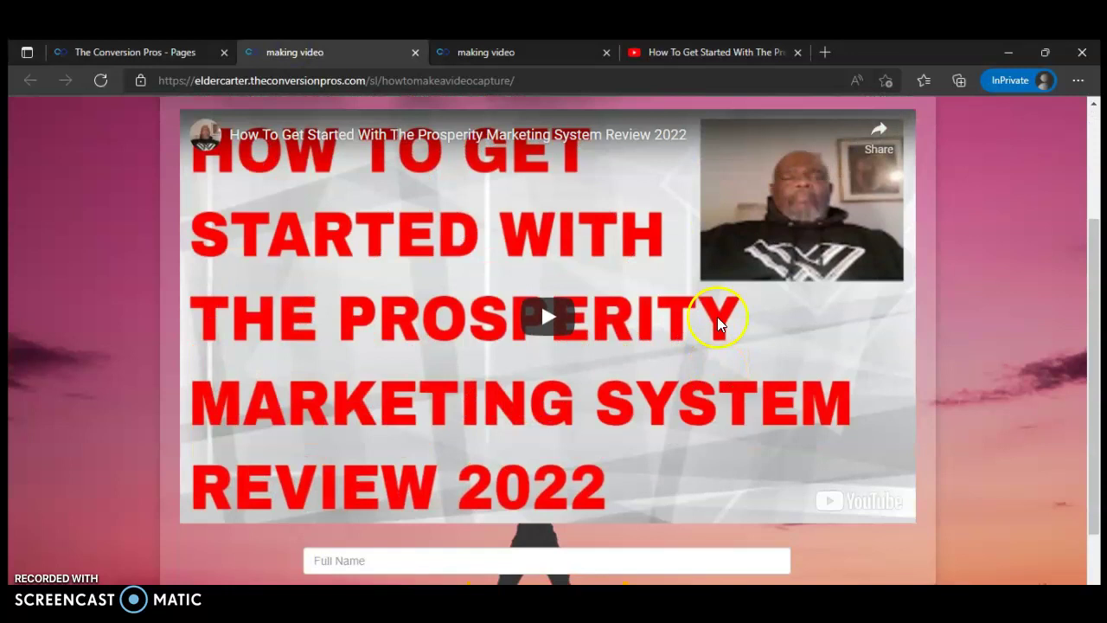
scroll(716, 317, "up", 2)
left_click(321, 54)
left_click(545, 53)
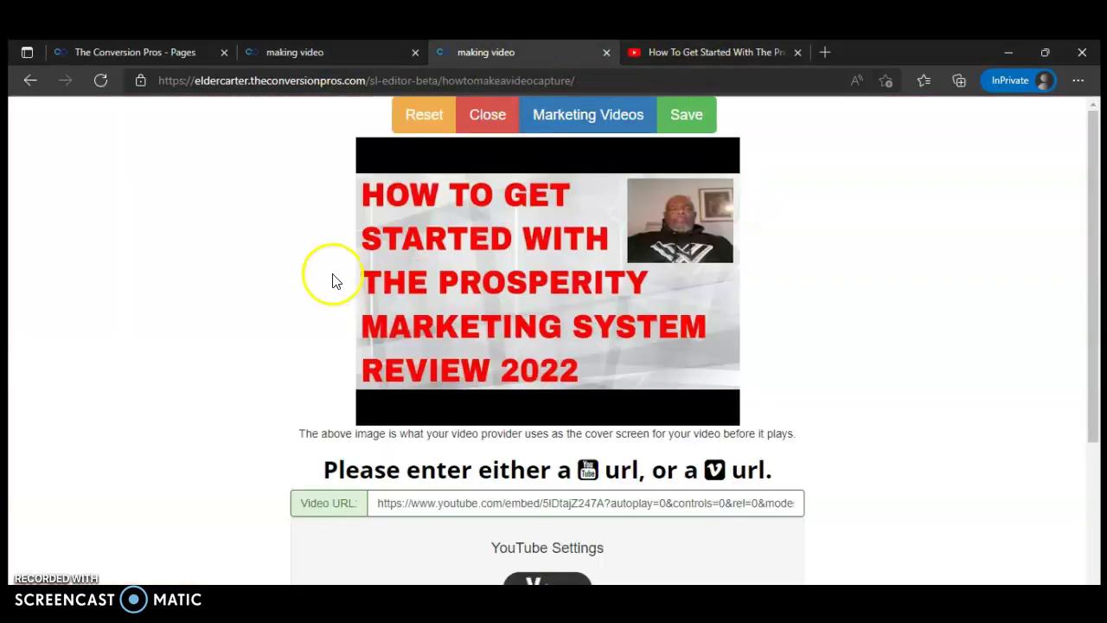
left_click(685, 115)
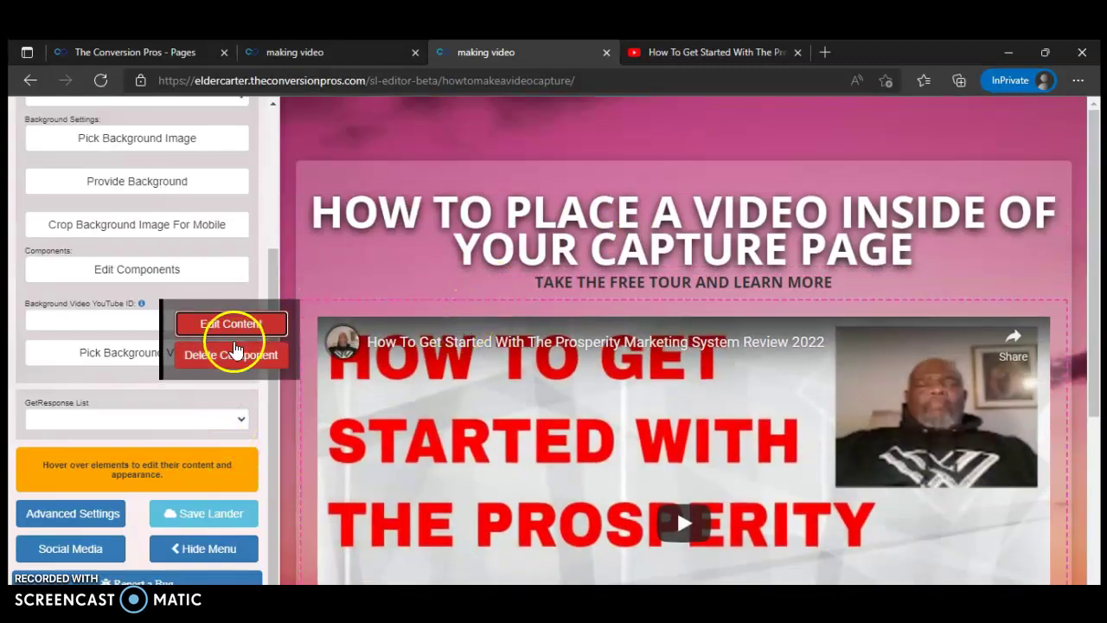
Step: Open the background image gallery and go to the Clouds category
scroll(268, 381, "down", 1)
scroll(268, 380, "down", 2)
scroll(255, 355, "up", 5)
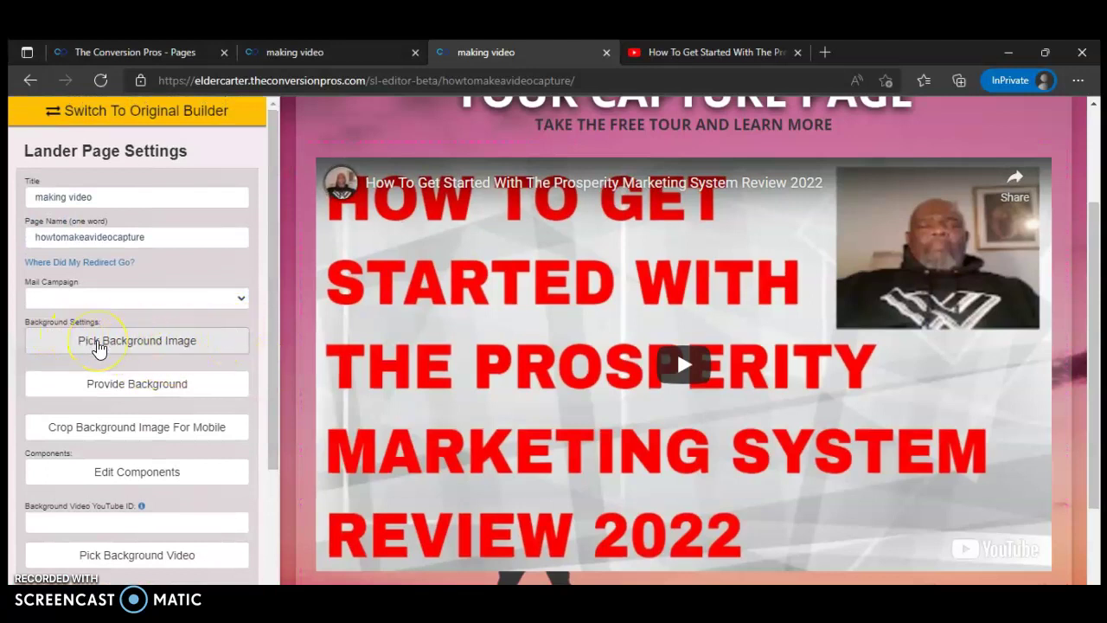
left_click(98, 344)
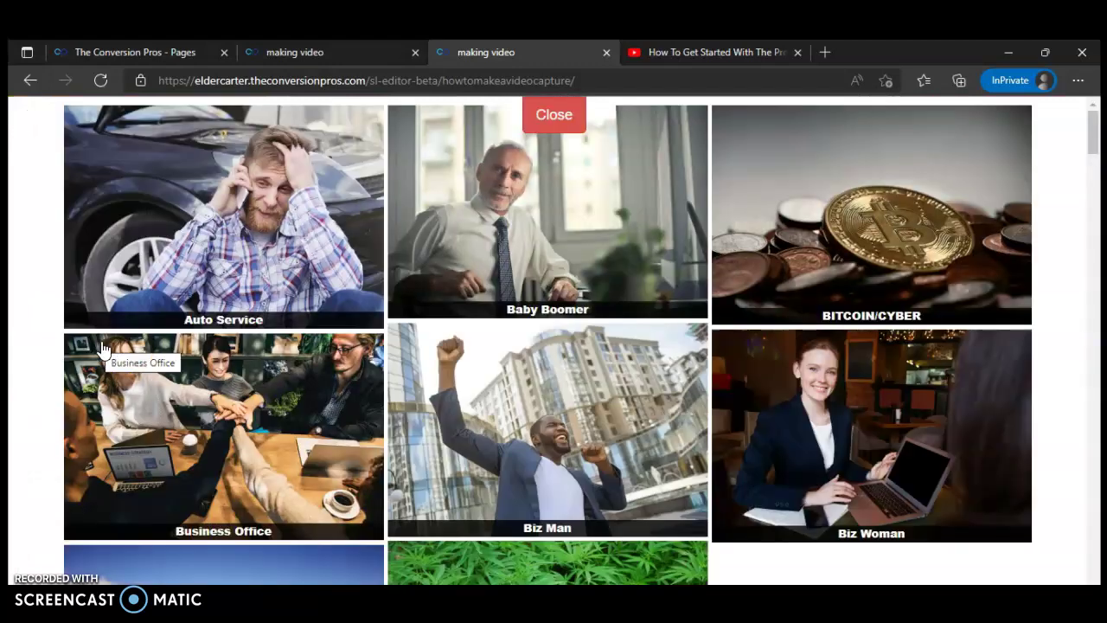
left_click(632, 458)
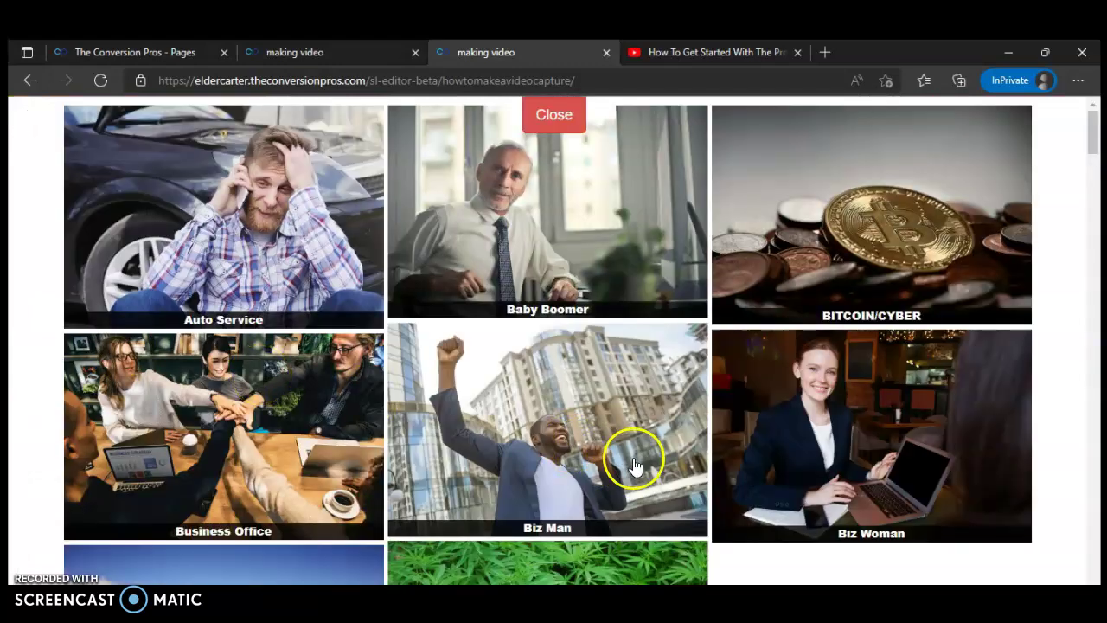
scroll(632, 461, "down", 5)
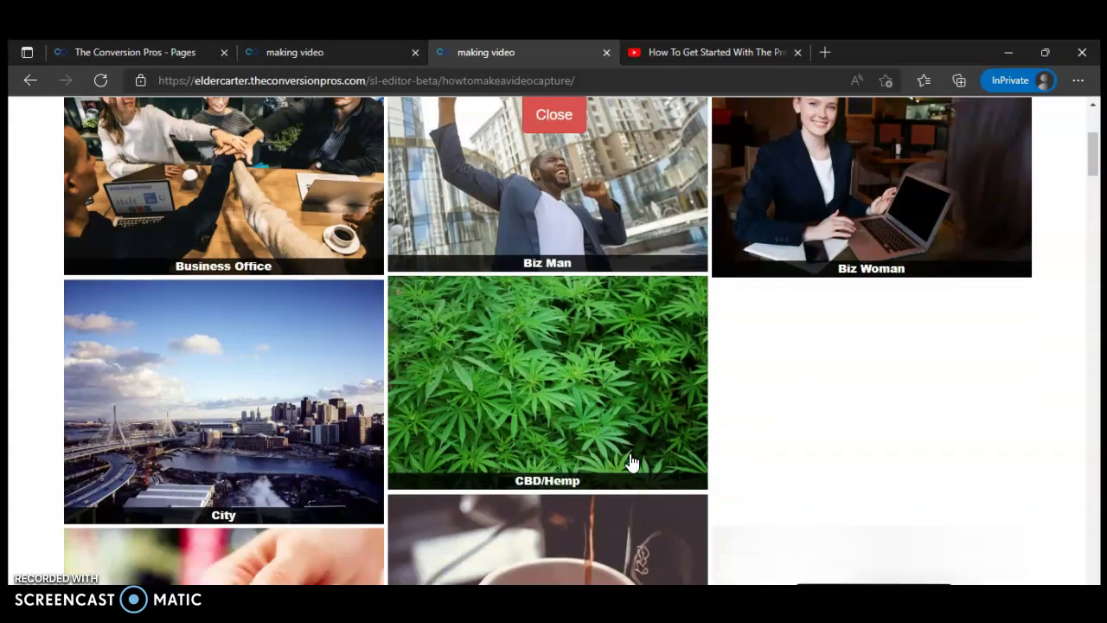
scroll(632, 461, "down", 1)
scroll(632, 461, "up", 2)
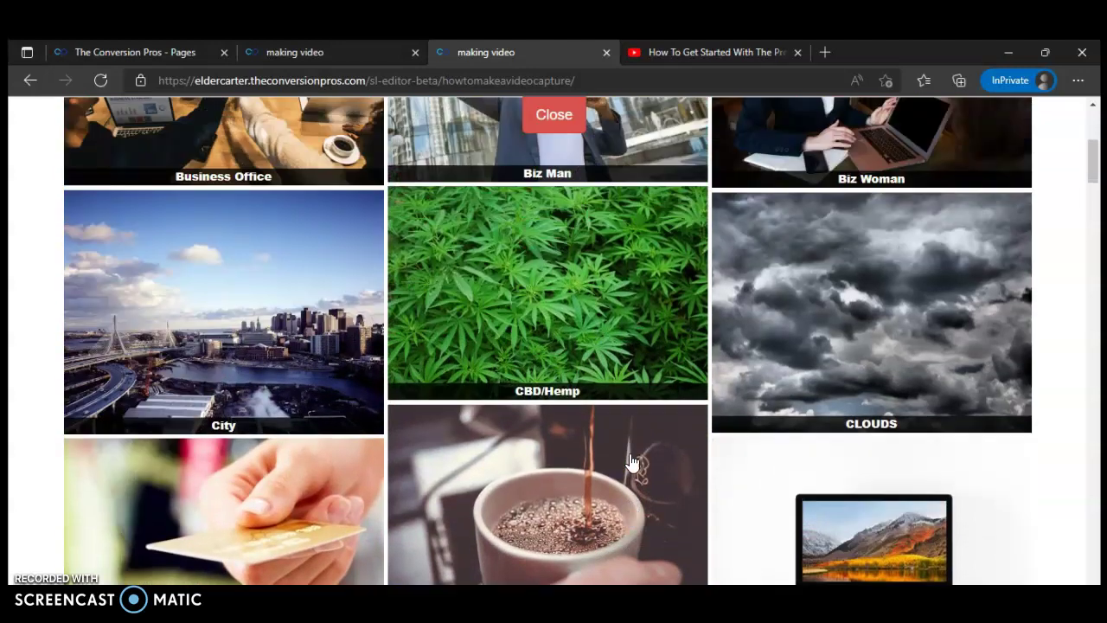
left_click(1014, 363)
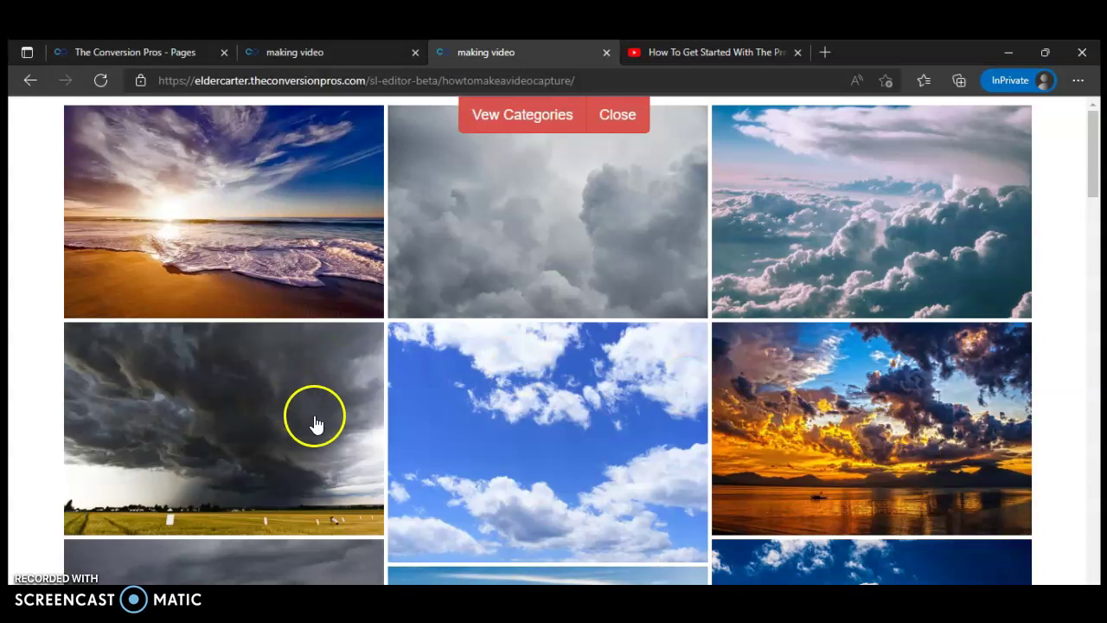
Step: Choose the dark storm-over-road image and confirm it as the page background
scroll(524, 420, "down", 3)
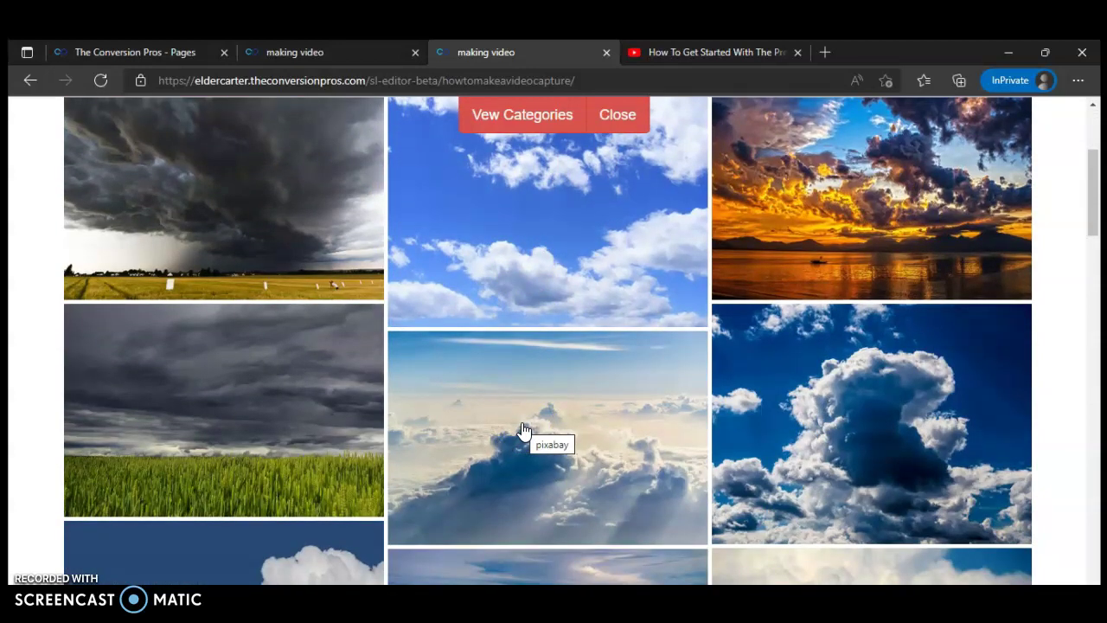
scroll(563, 424, "down", 2)
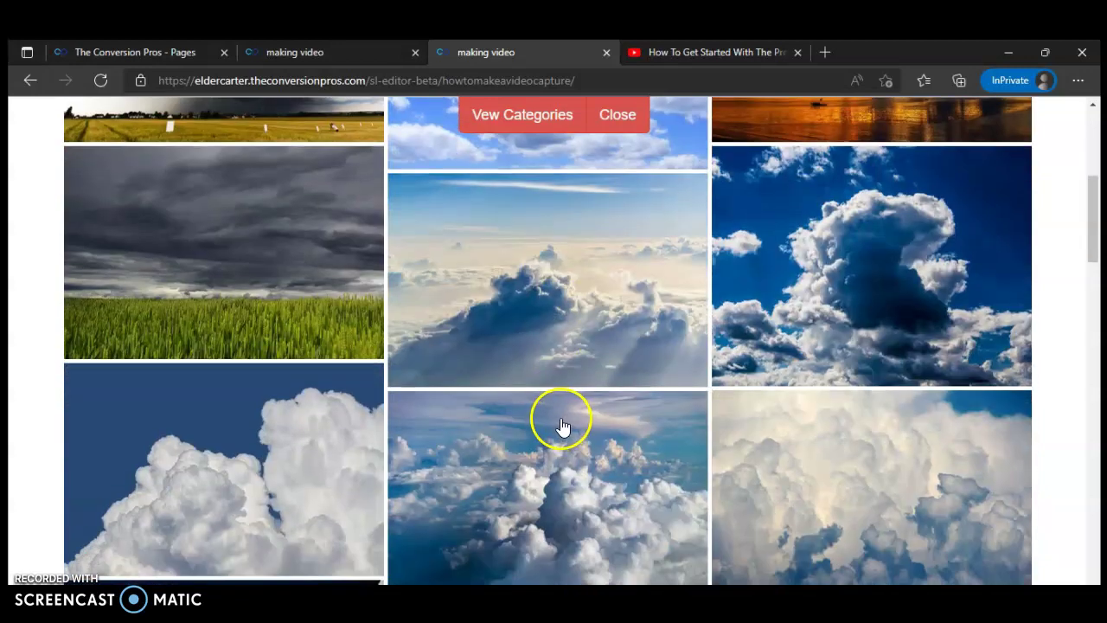
scroll(561, 425, "down", 8)
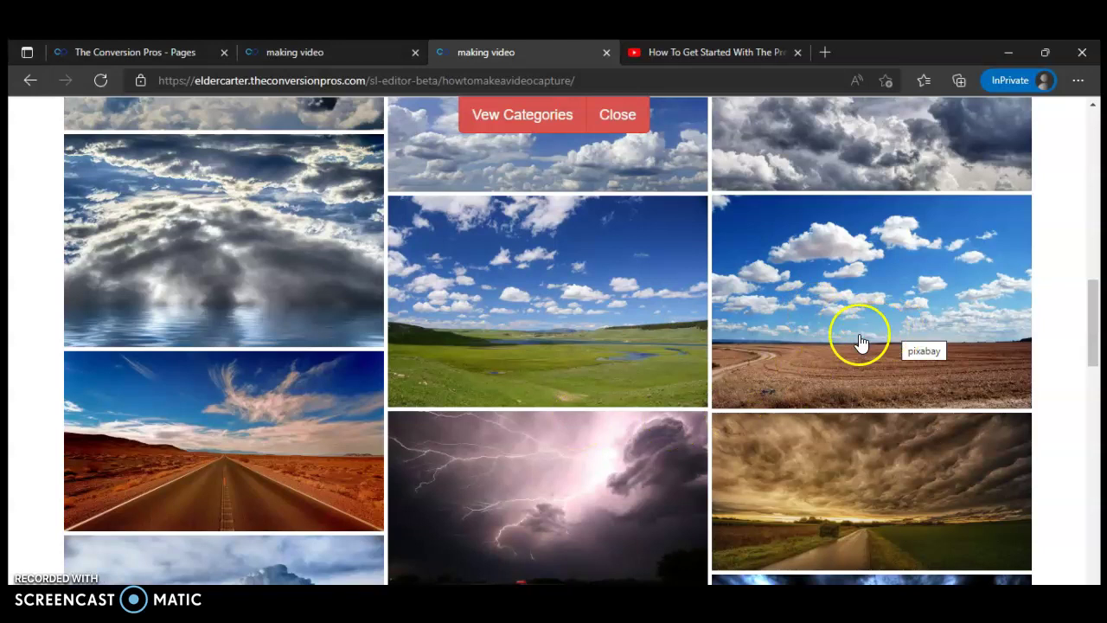
scroll(452, 511, "down", 4)
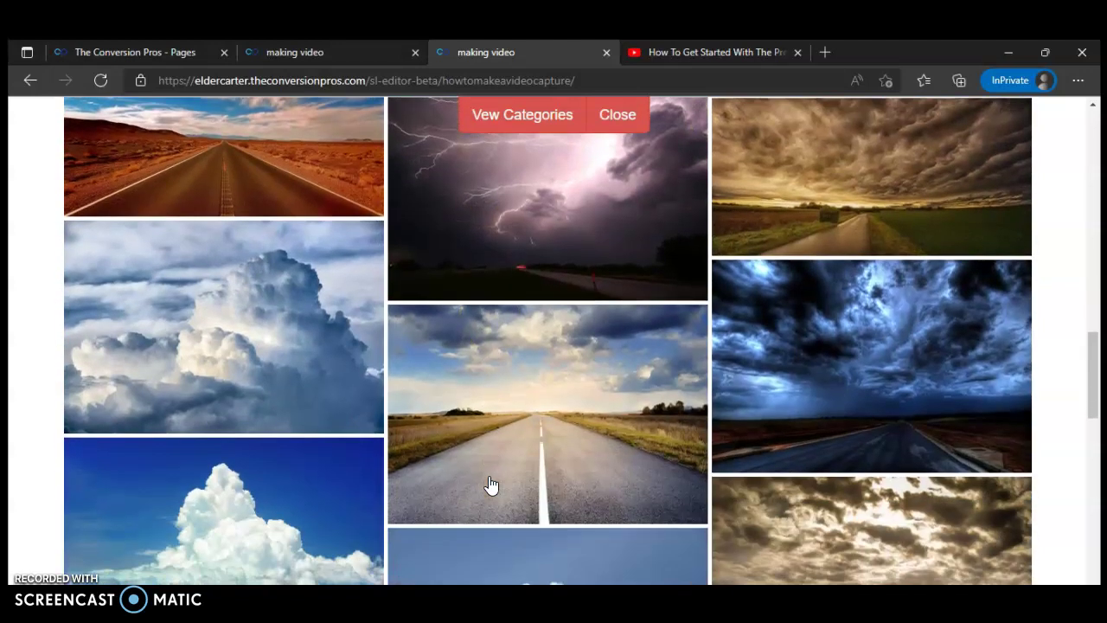
left_click(750, 428)
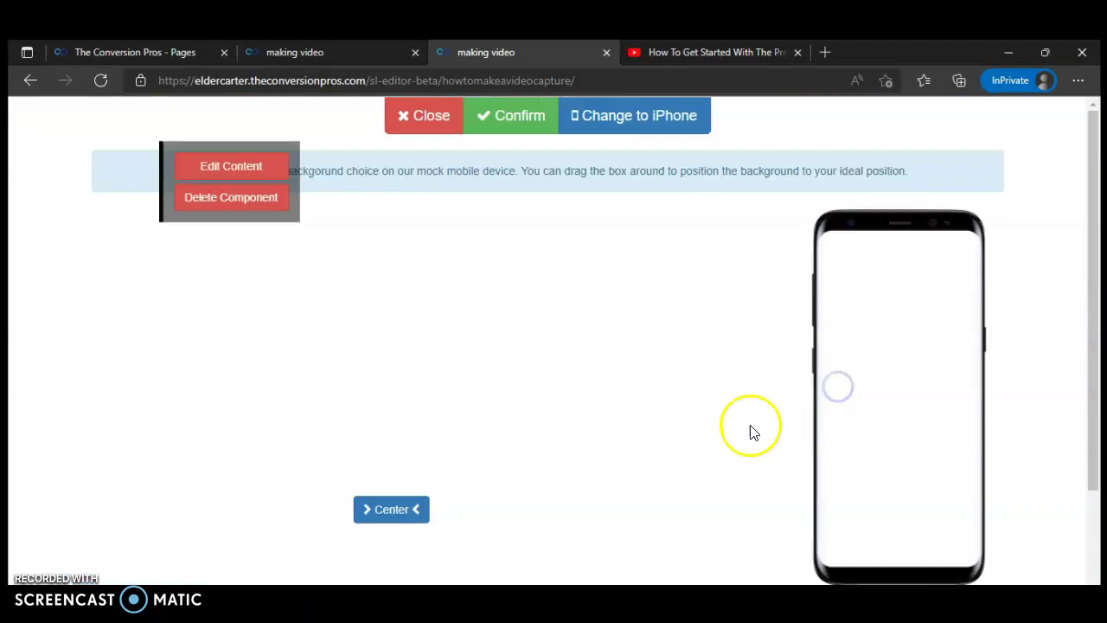
left_click(521, 128)
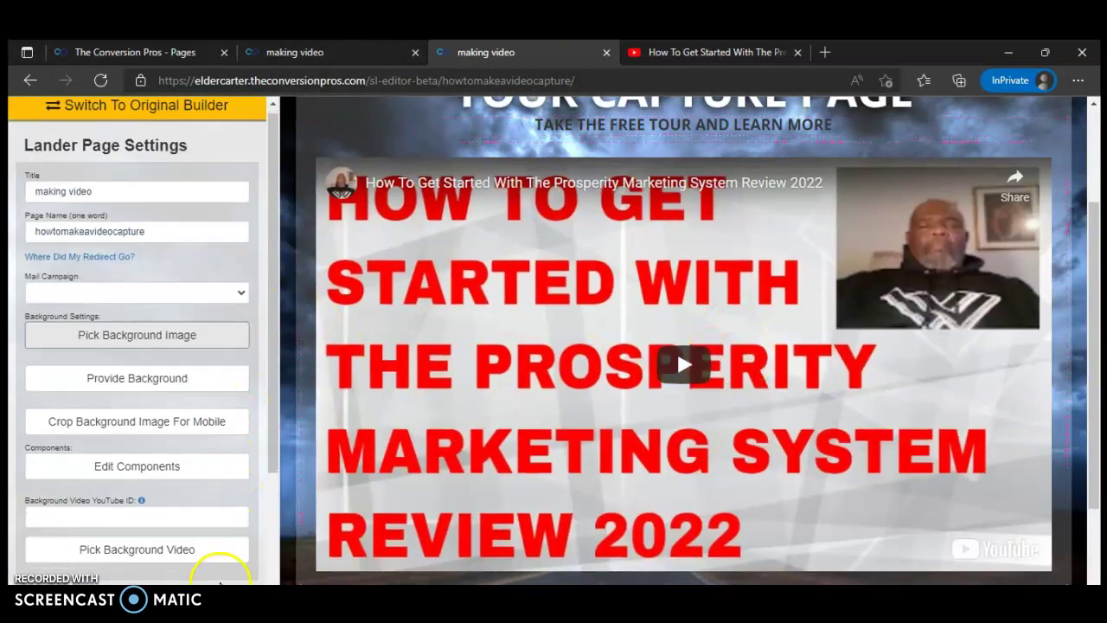
Step: Save the lander with the storm background and switch to the published page tab
scroll(221, 571, "down", 3)
left_click(216, 522)
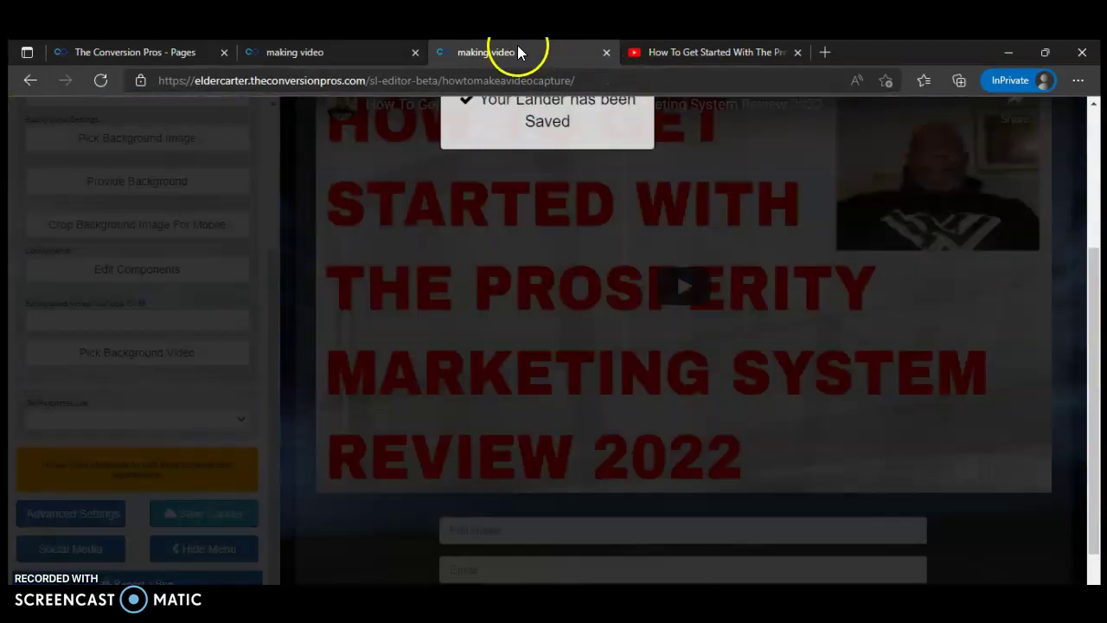
left_click(351, 52)
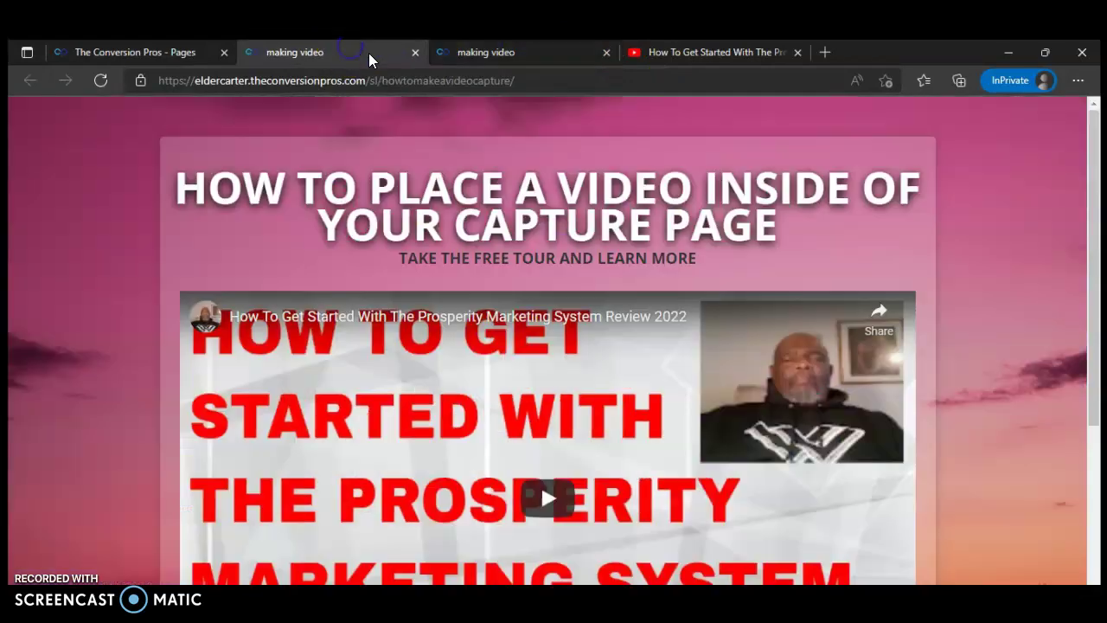
Step: Reload the published page to show the storm background and start the embedded video
left_click(101, 82)
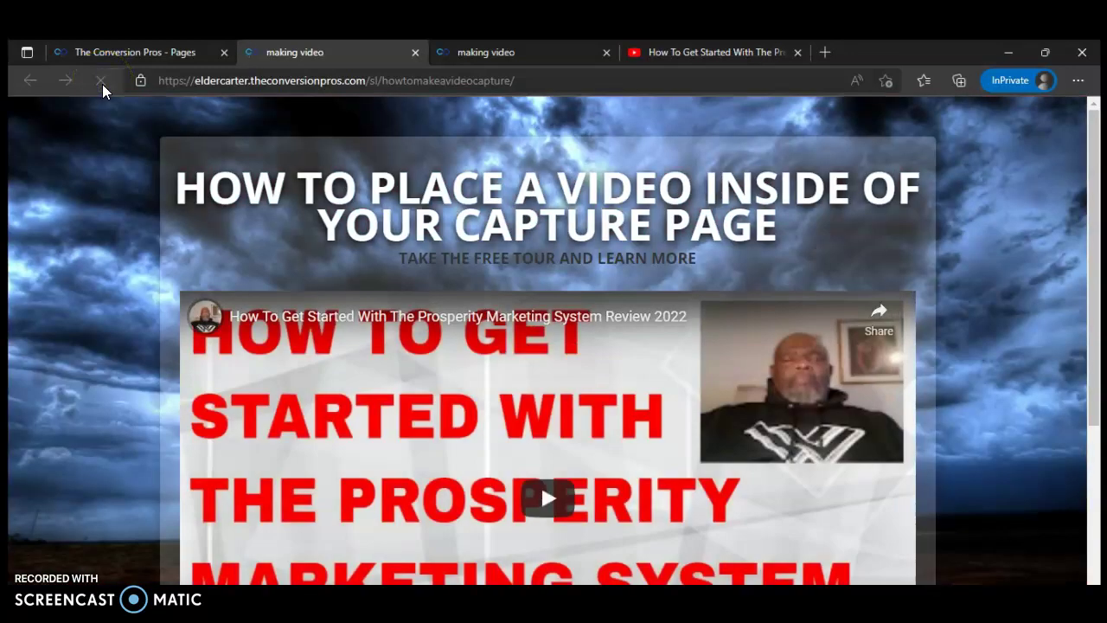
left_click(1100, 558)
left_click(852, 546)
Step: Scroll to check the name/email form, then pause the embedded video
scroll(856, 536, "down", 3)
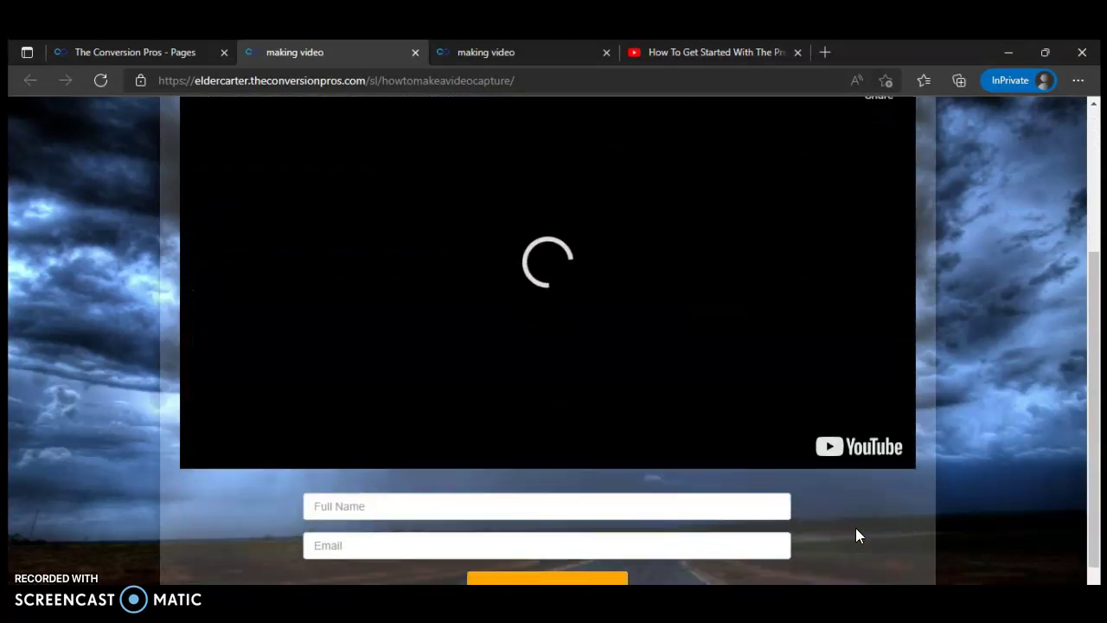
scroll(859, 535, "up", 1)
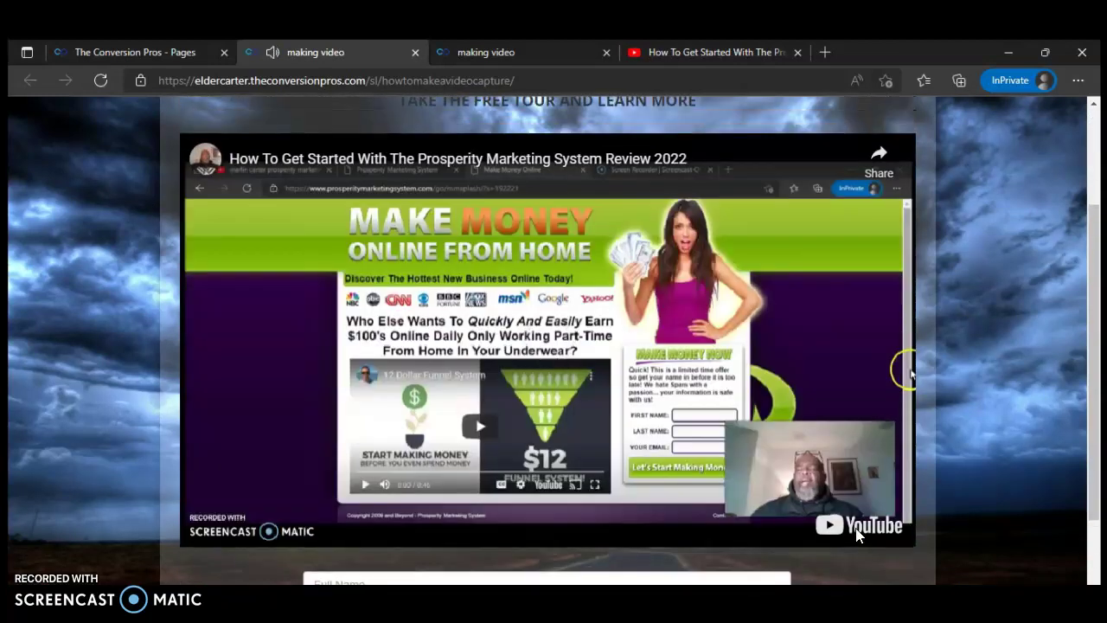
scroll(857, 533, "down", 2)
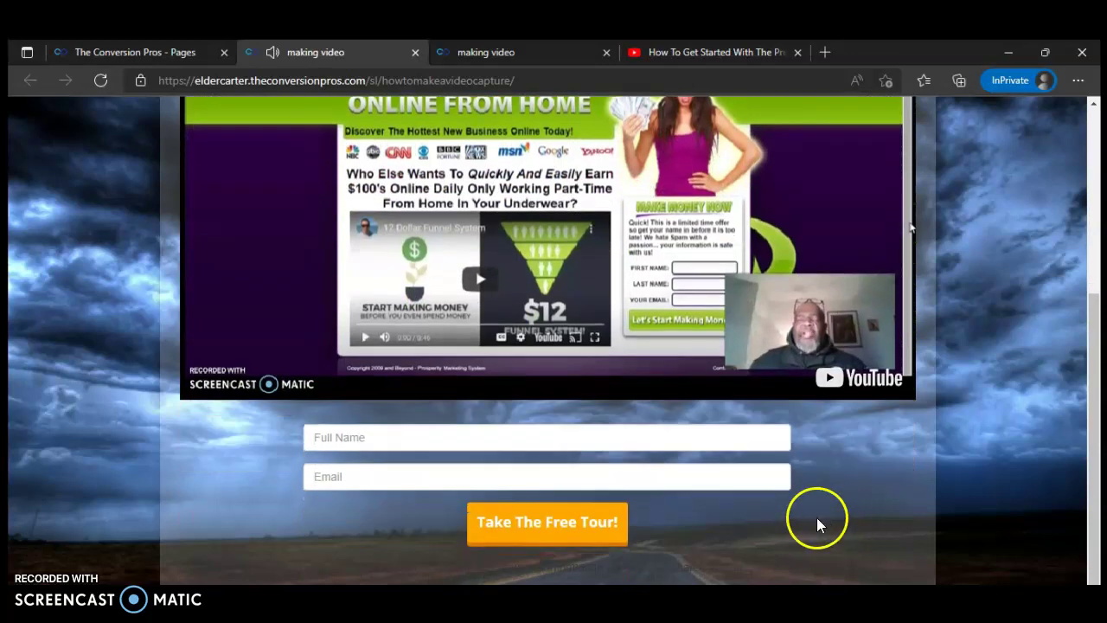
scroll(816, 517, "up", 2)
left_click(677, 435)
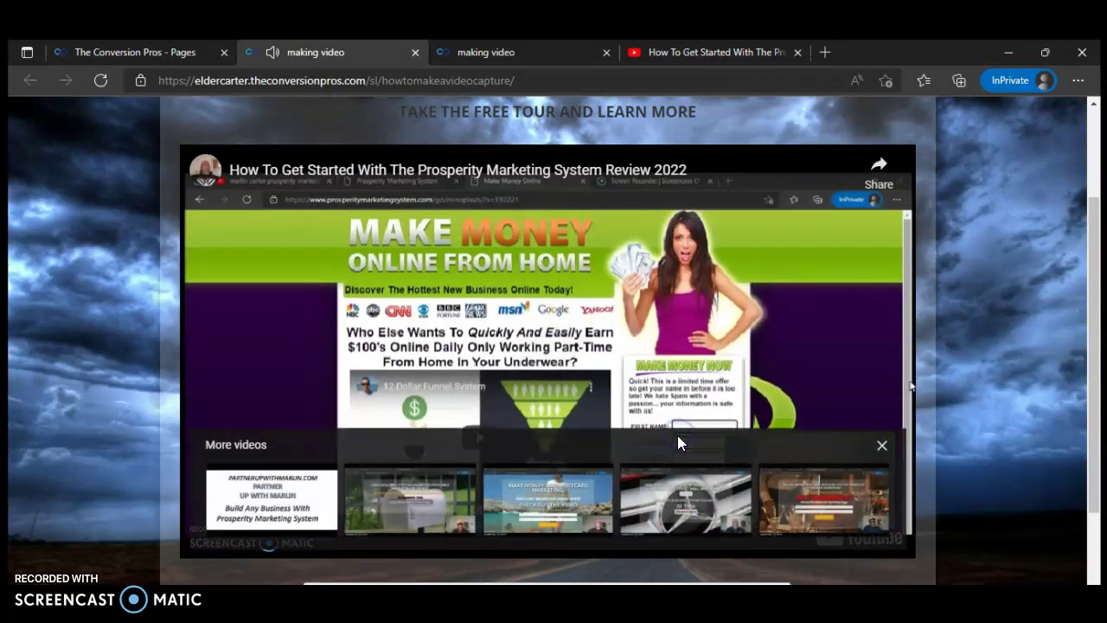
scroll(992, 339, "up", 1)
middle_click(995, 338)
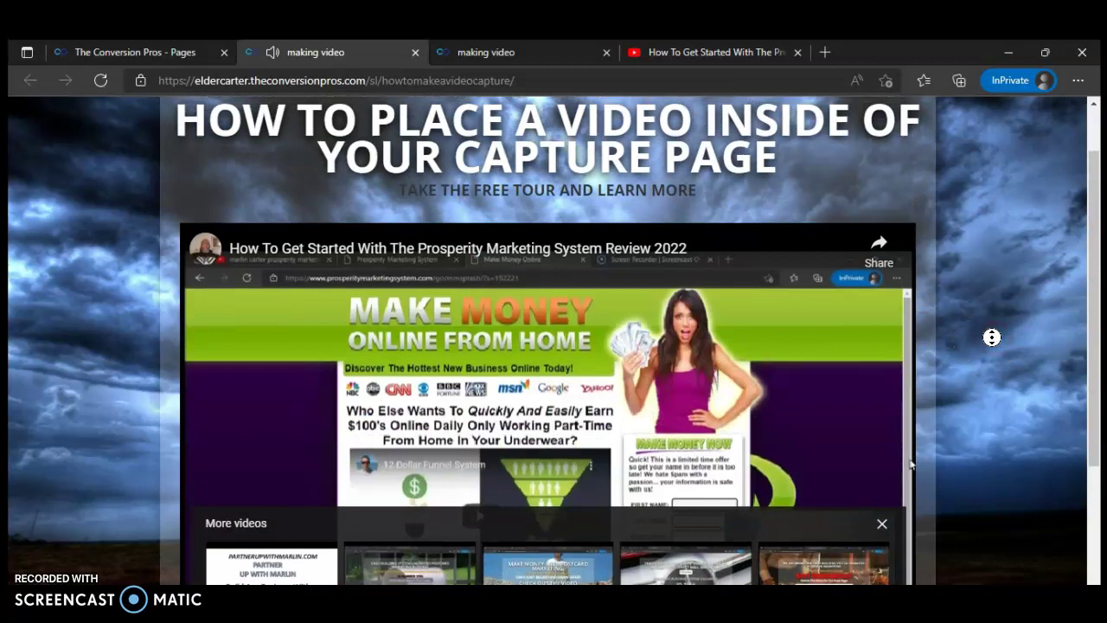
scroll(877, 328, "up", 1)
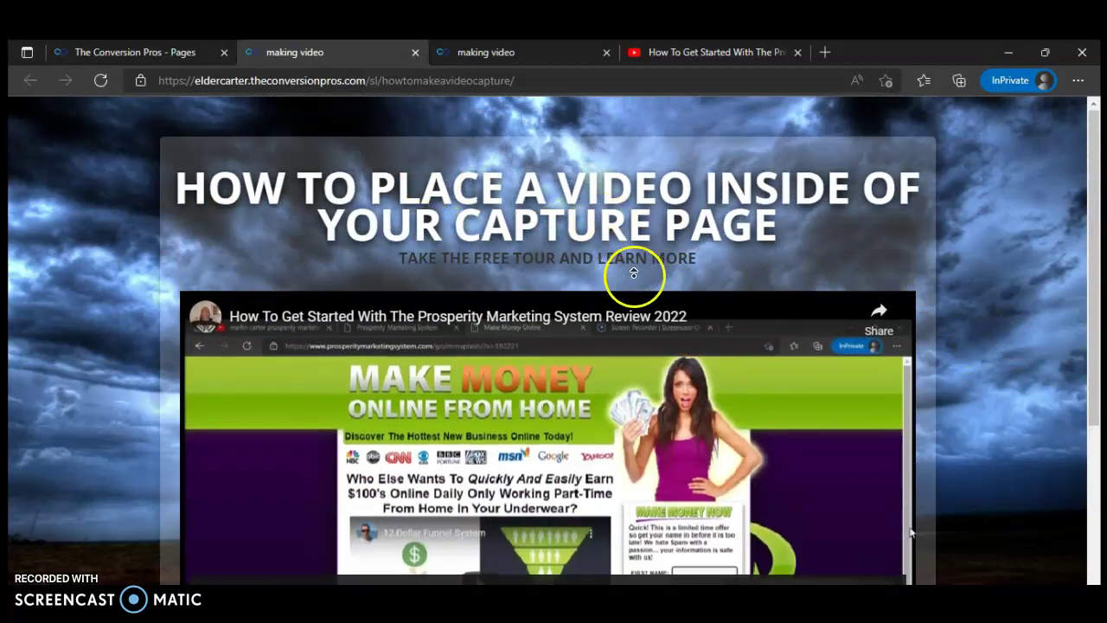
left_click(537, 54)
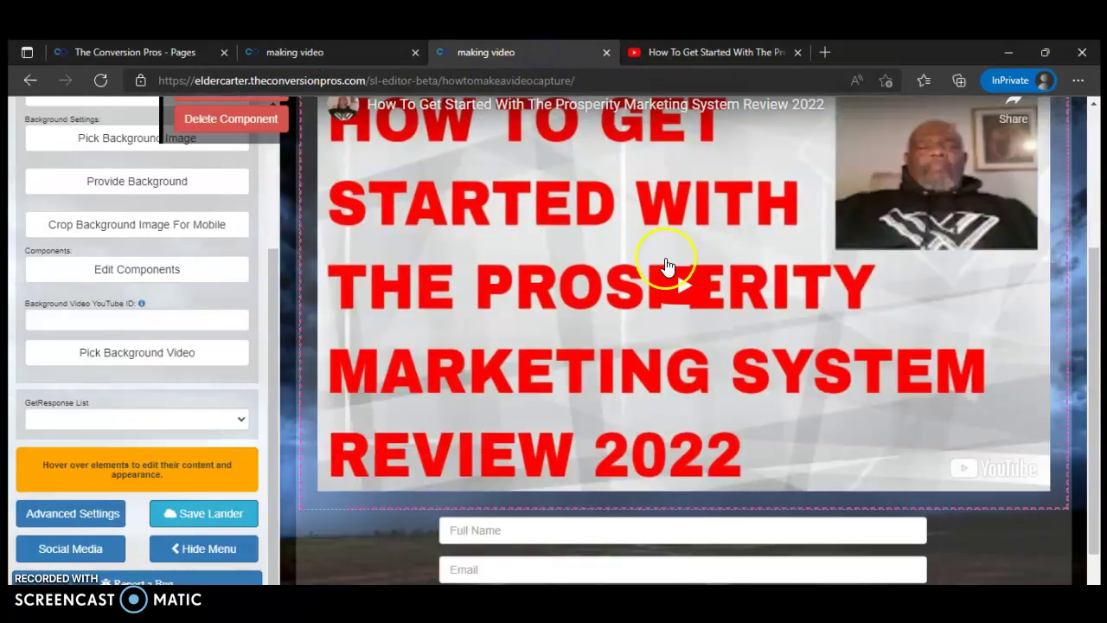
scroll(666, 266, "up", 3)
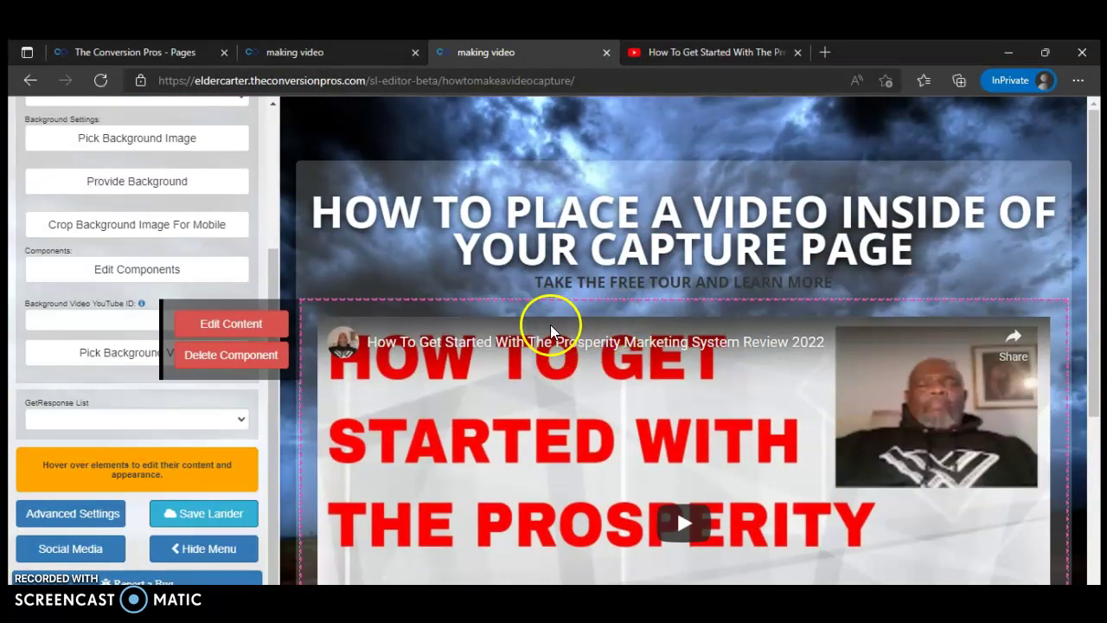
scroll(519, 321, "down", 2)
scroll(516, 320, "up", 2)
scroll(516, 321, "up", 1)
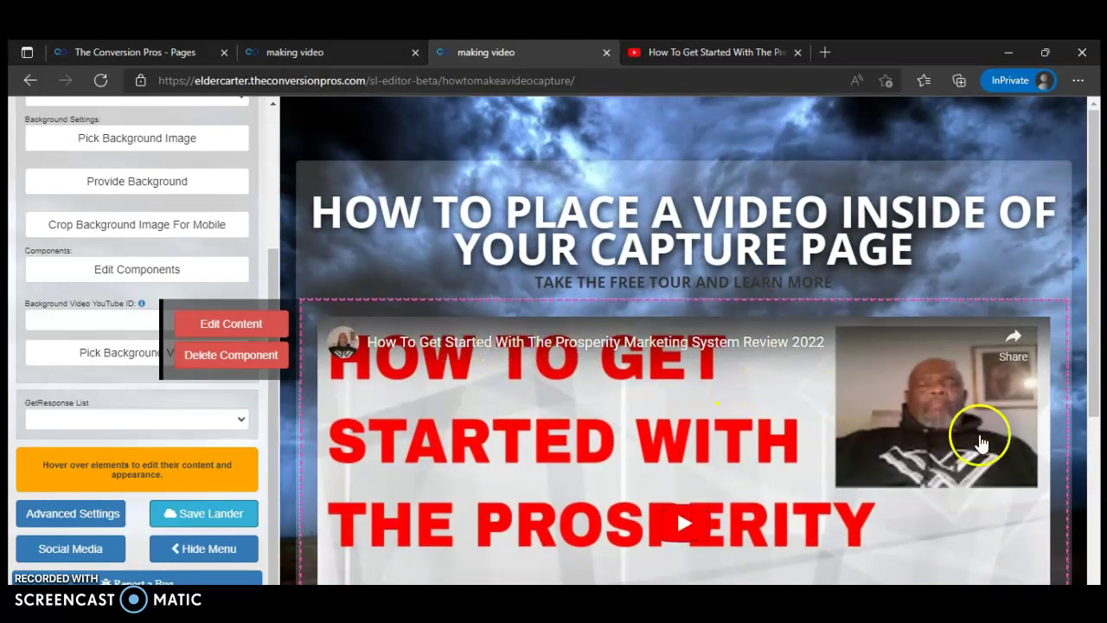
scroll(955, 432, "down", 1)
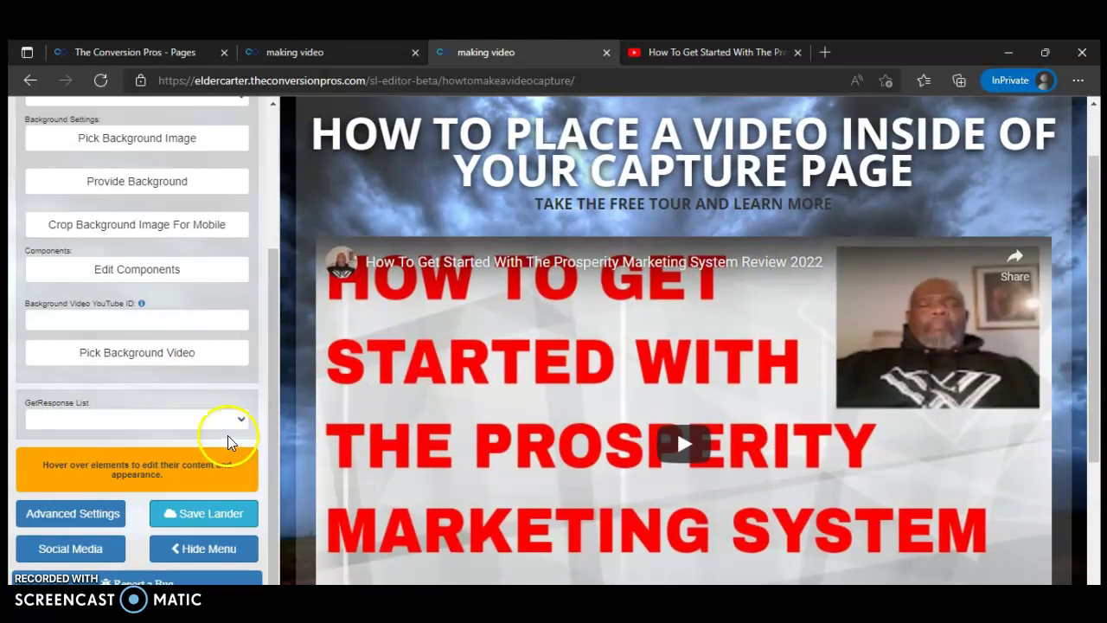
mouse_move(511, 415)
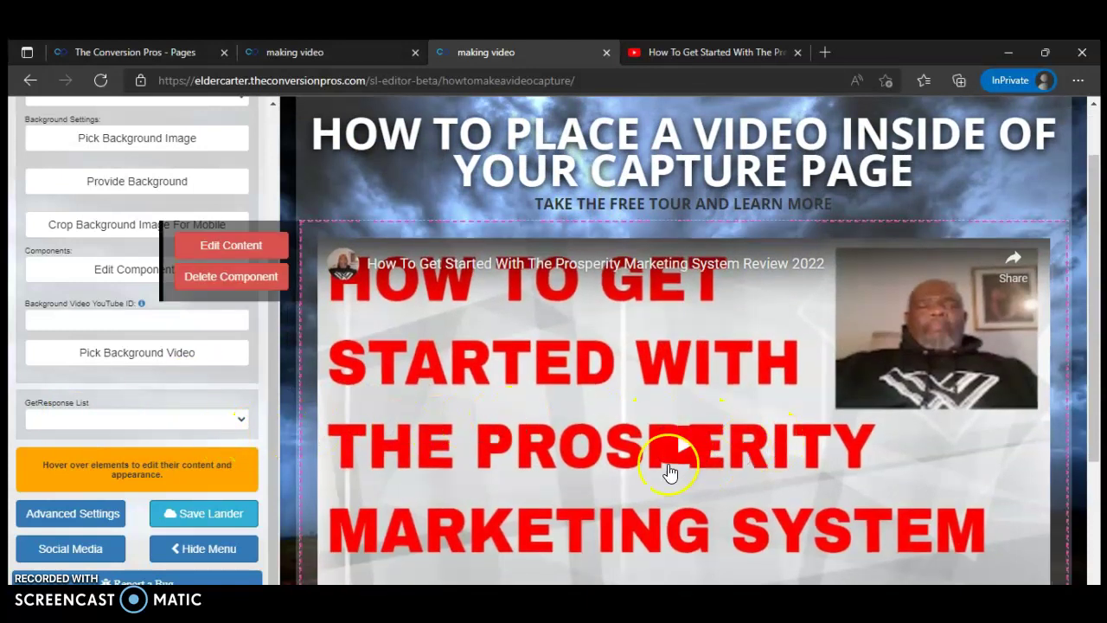
scroll(663, 465, "down", 3)
scroll(657, 464, "up", 3)
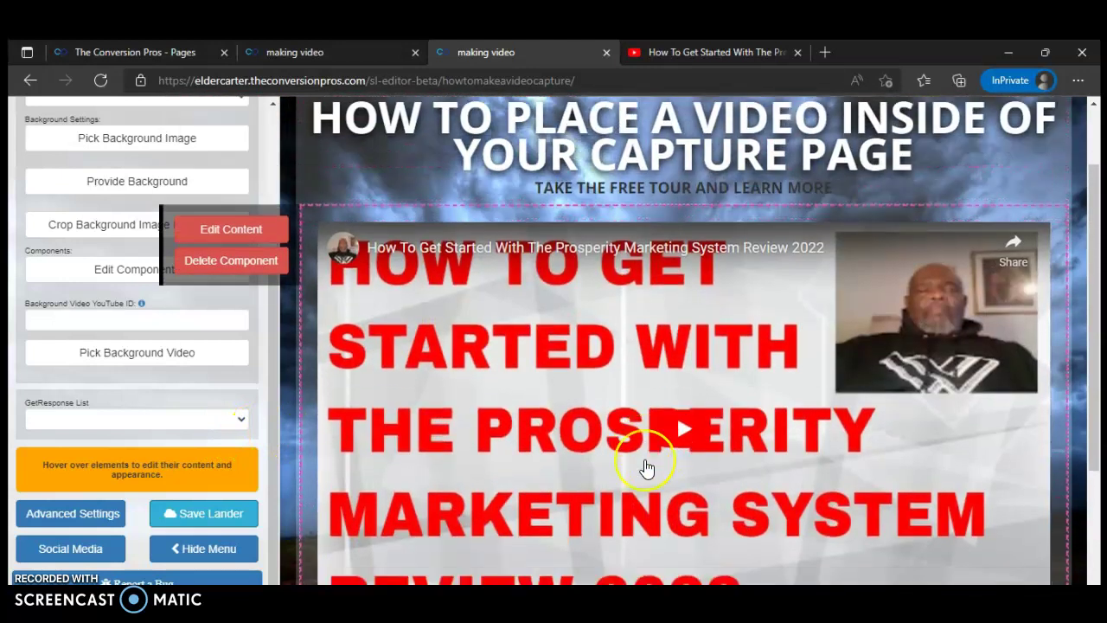
scroll(647, 468, "down", 2)
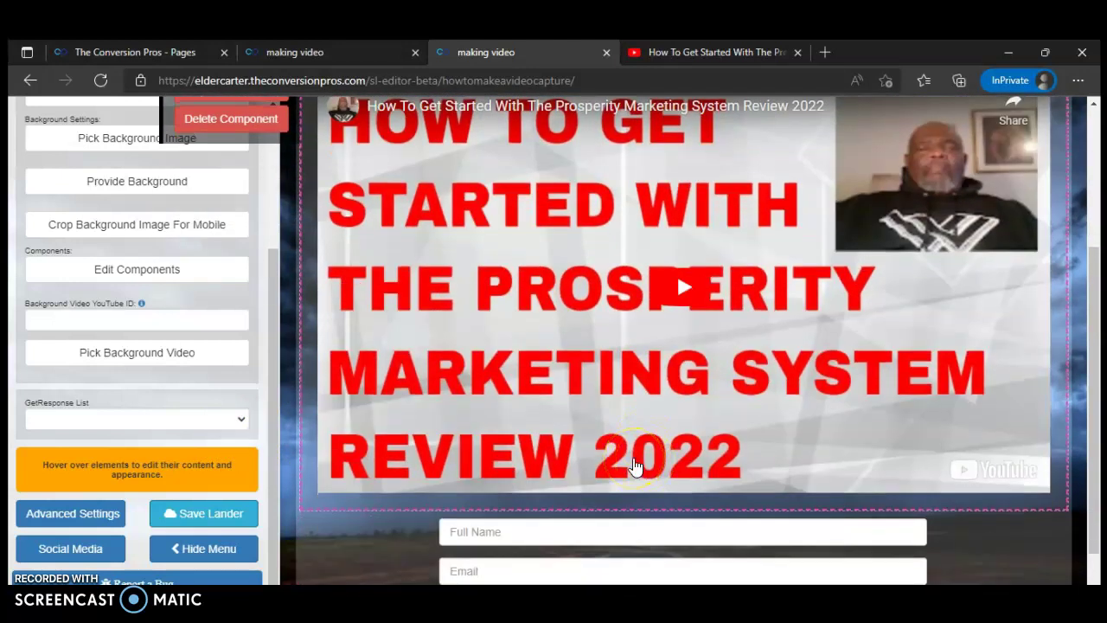
scroll(616, 451, "up", 3)
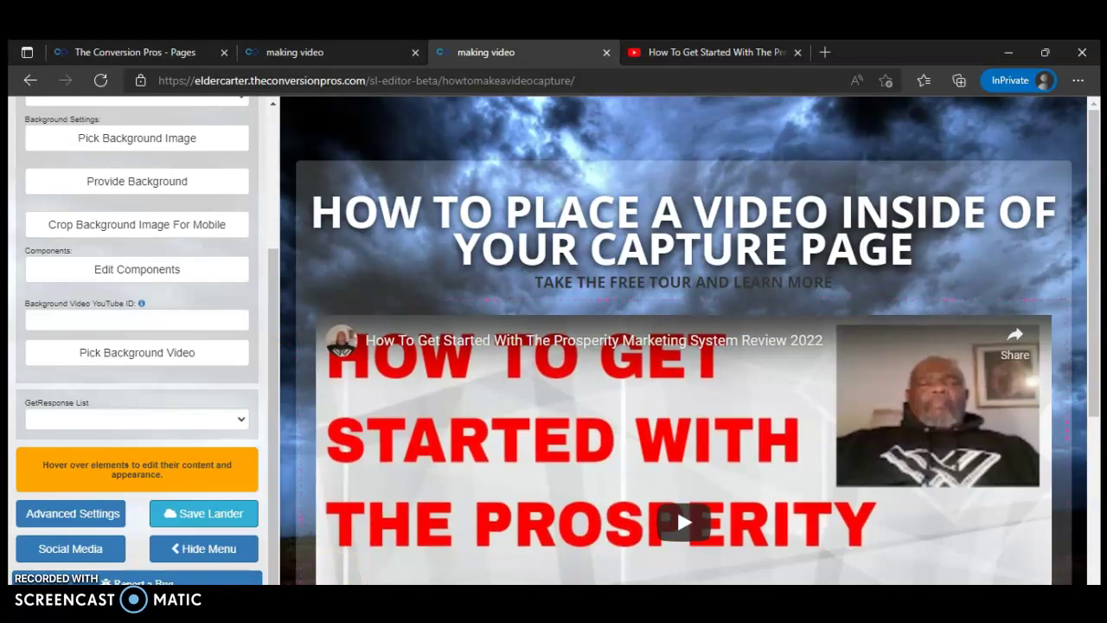
scroll(676, 506, "down", 1)
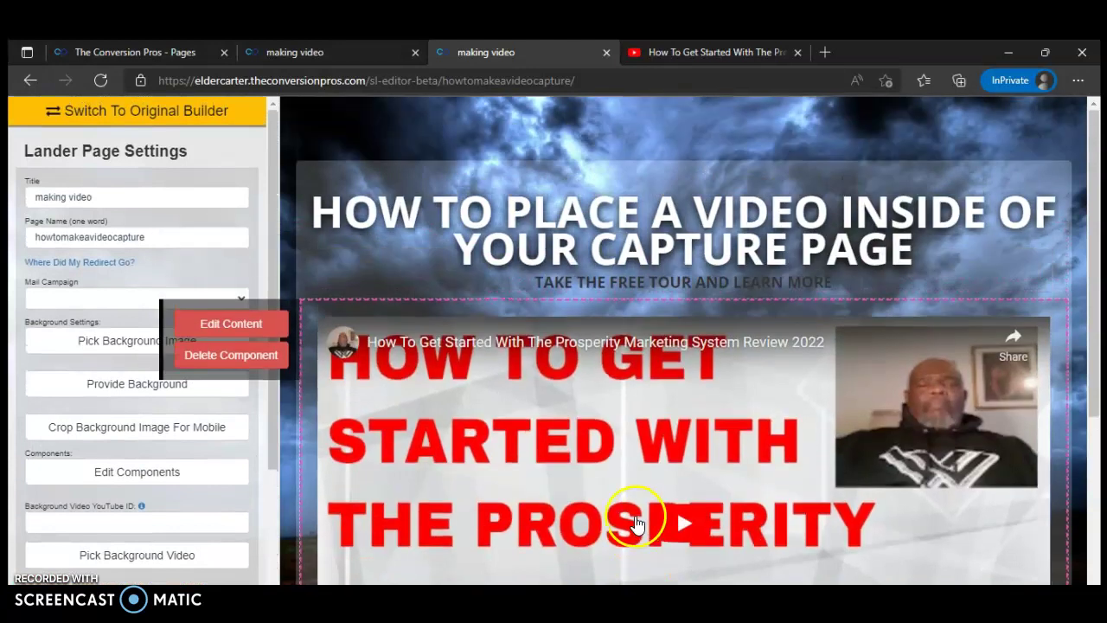
scroll(637, 524, "down", 3)
scroll(637, 524, "up", 3)
scroll(637, 524, "down", 3)
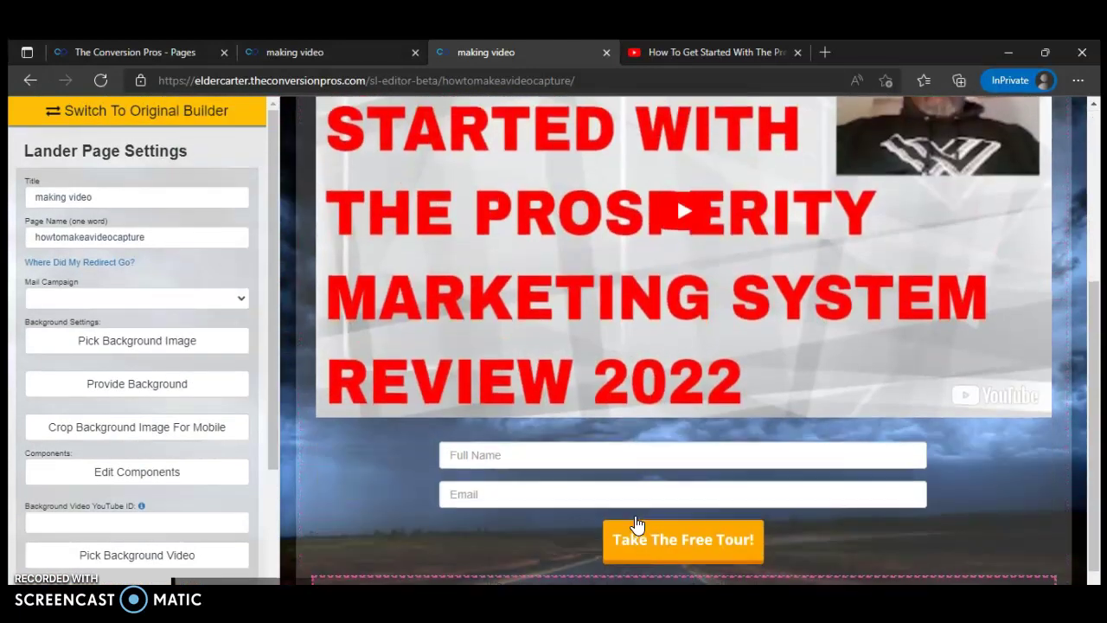
left_click(558, 503)
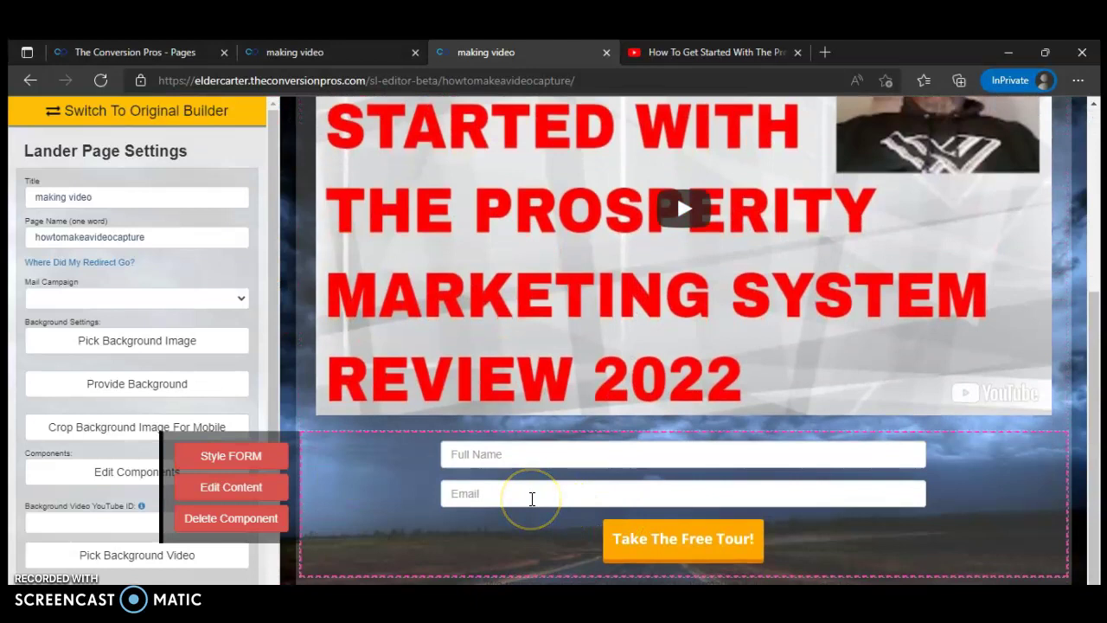
scroll(530, 502, "up", 2)
scroll(532, 499, "down", 1)
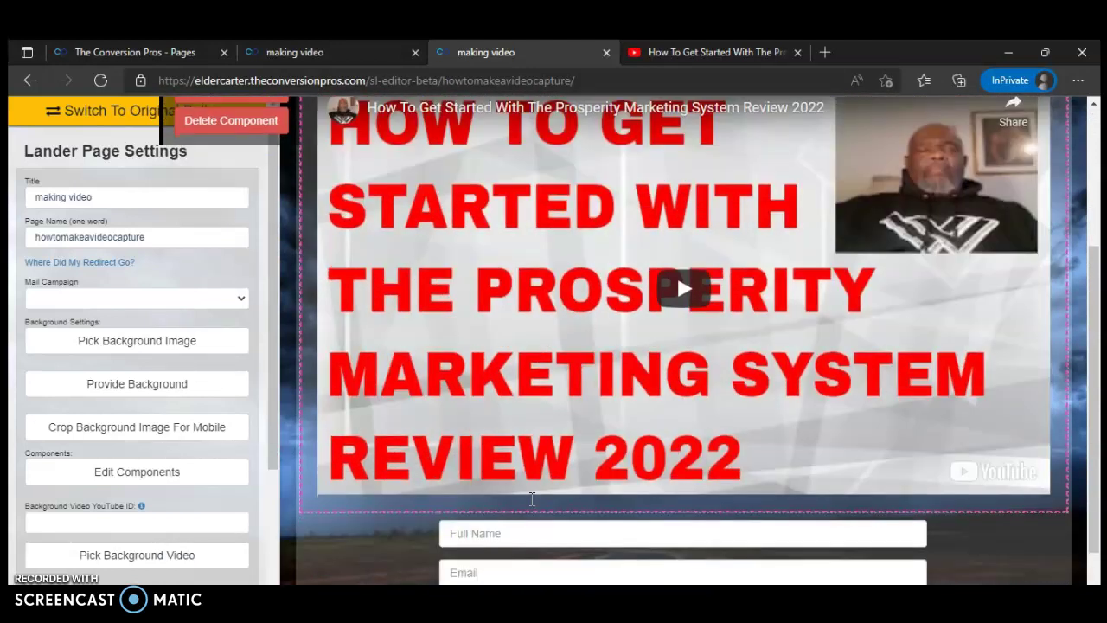
scroll(532, 499, "down", 1)
scroll(531, 499, "up", 3)
scroll(532, 499, "up", 2)
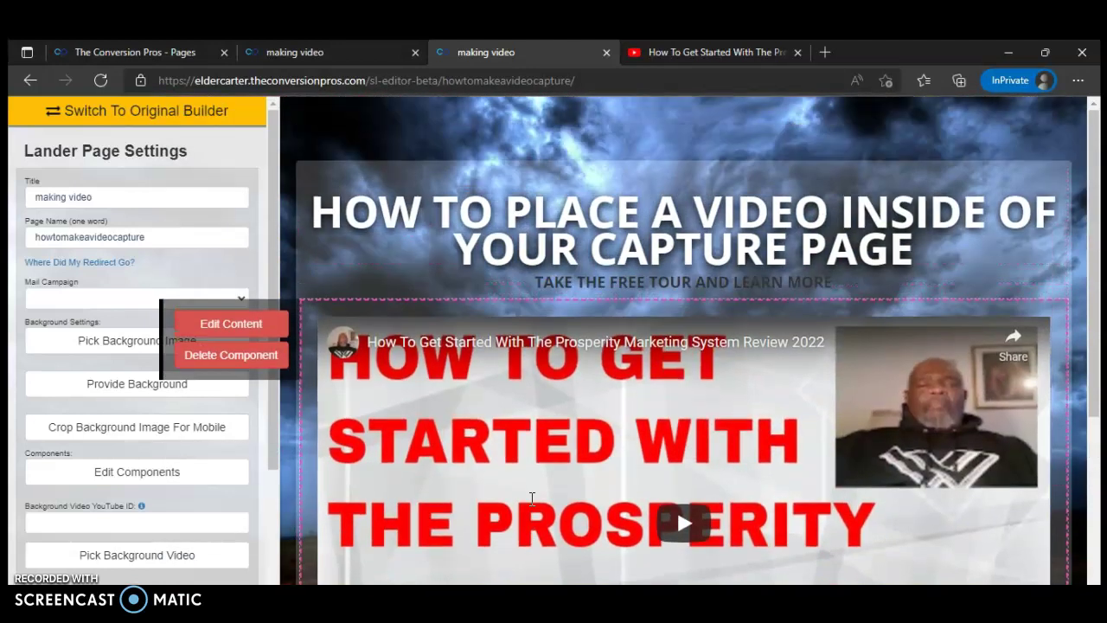
left_click(554, 402)
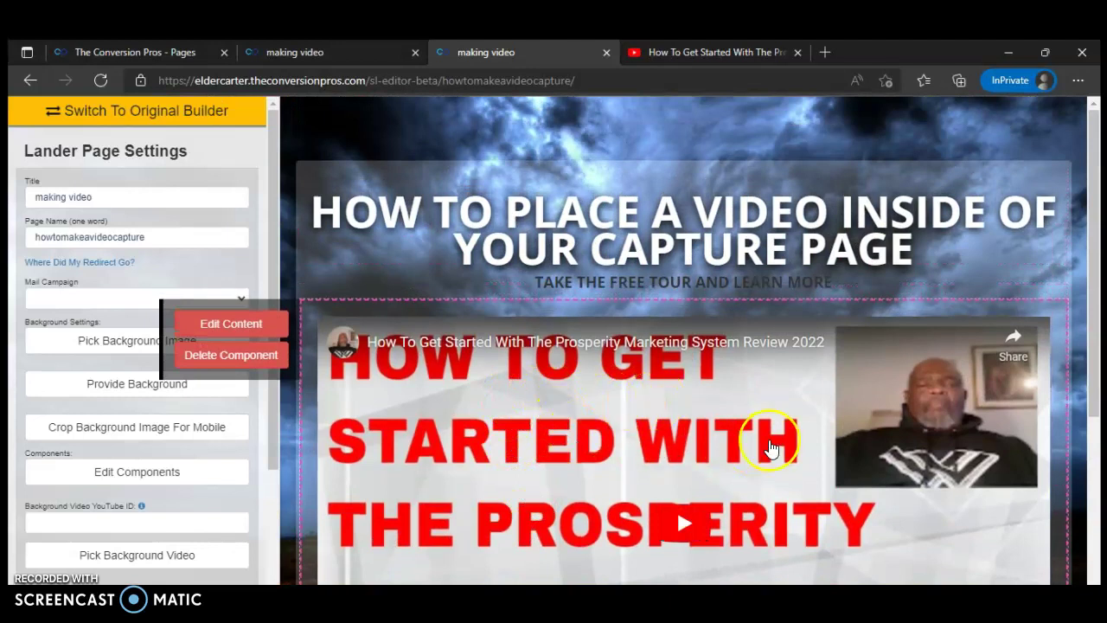
scroll(771, 447, "down", 2)
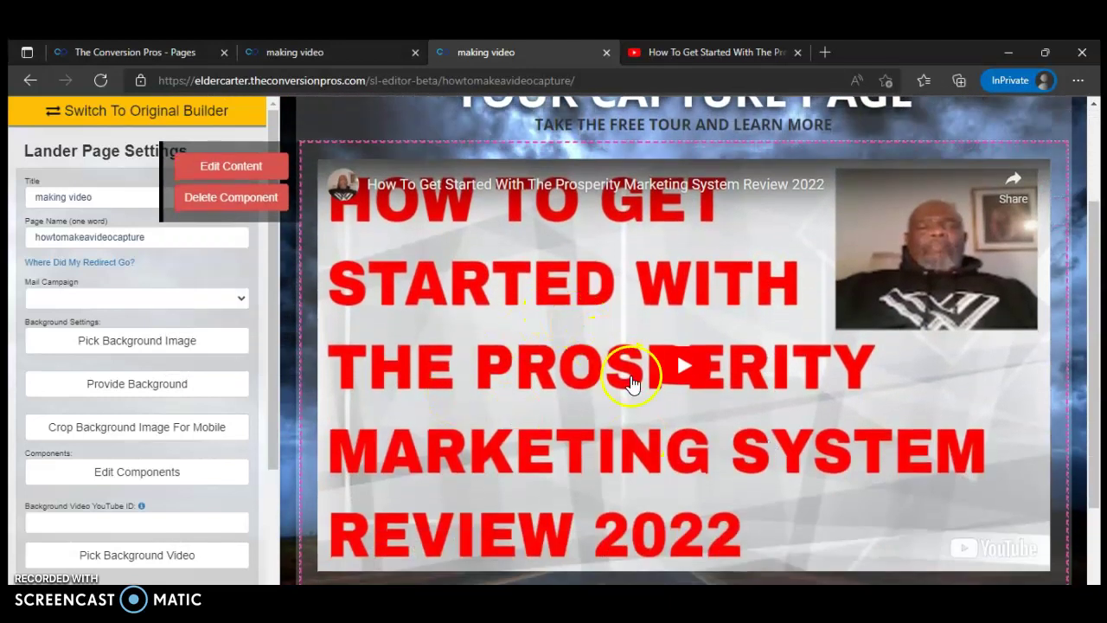
scroll(544, 449, "down", 2)
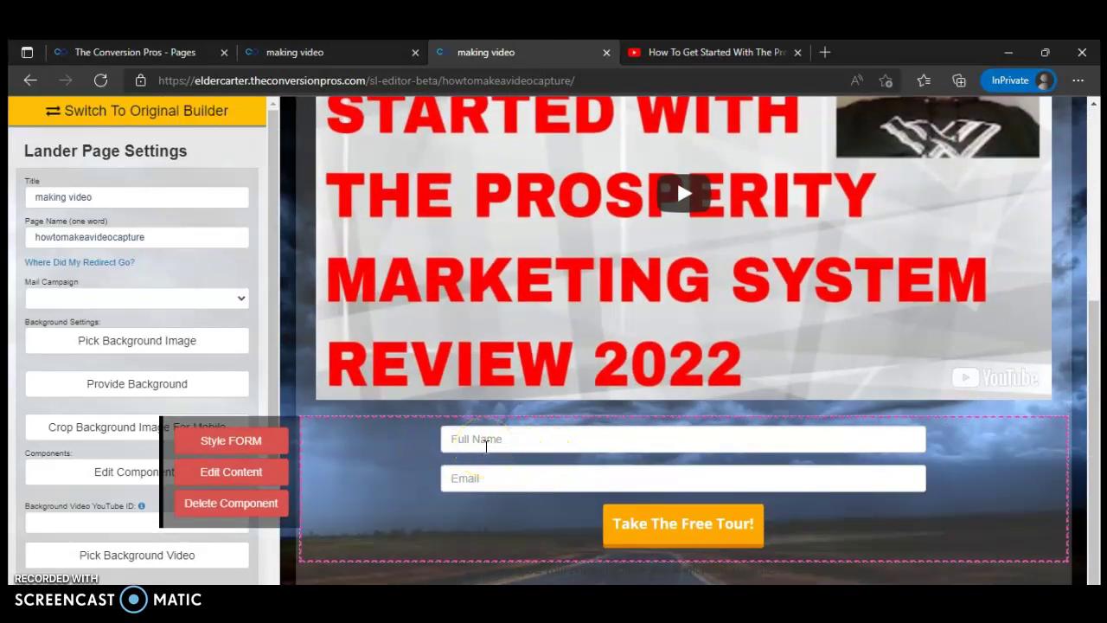
scroll(486, 446, "up", 4)
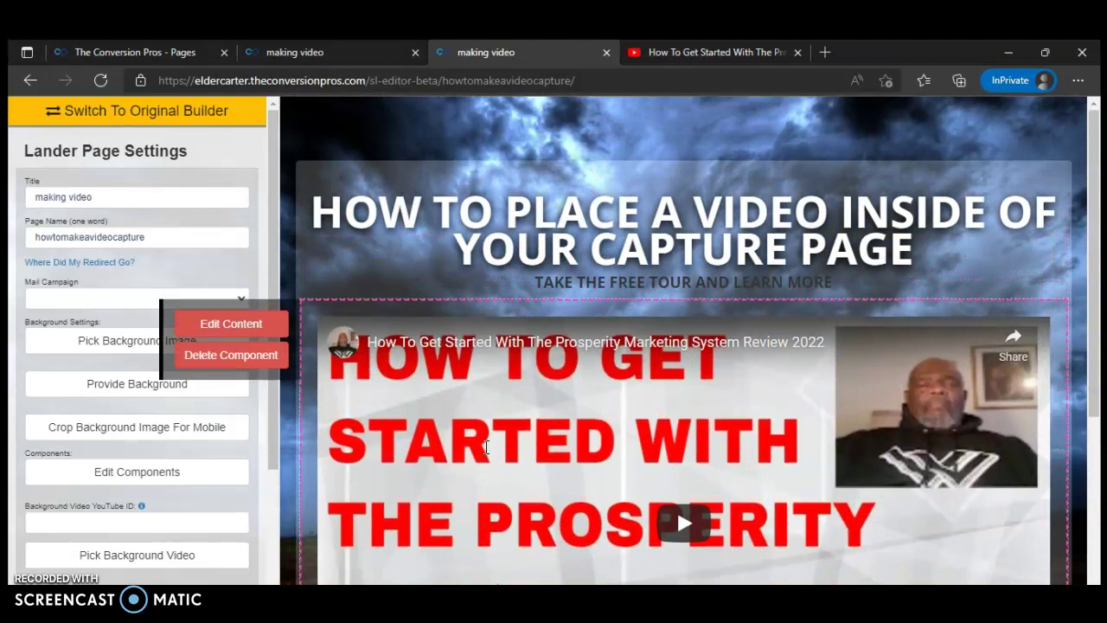
scroll(486, 445, "down", 2)
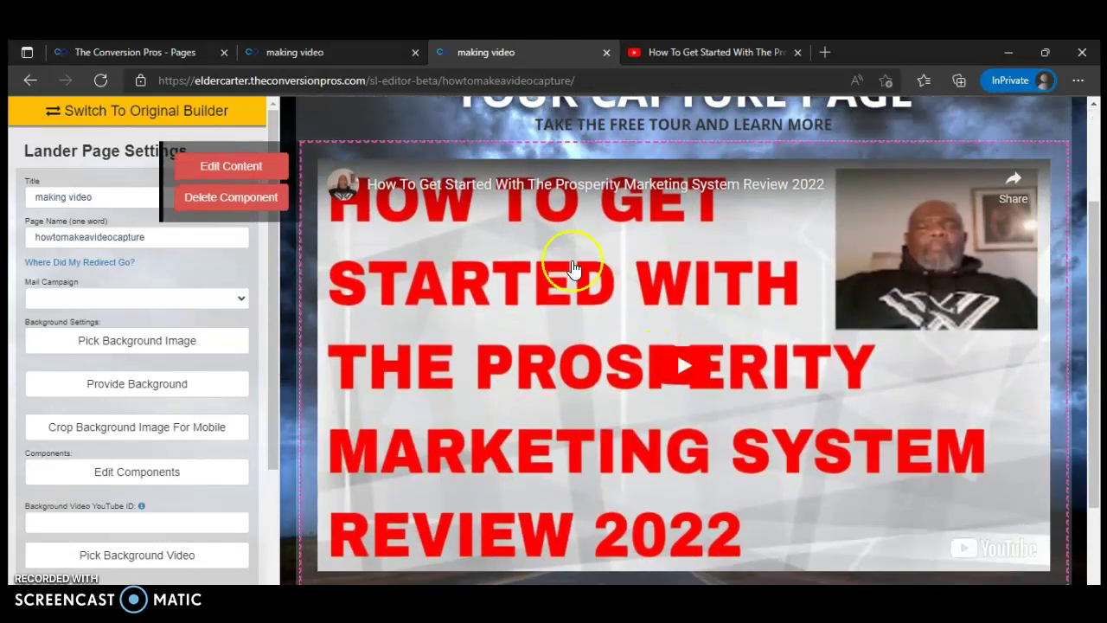
scroll(553, 354, "up", 1)
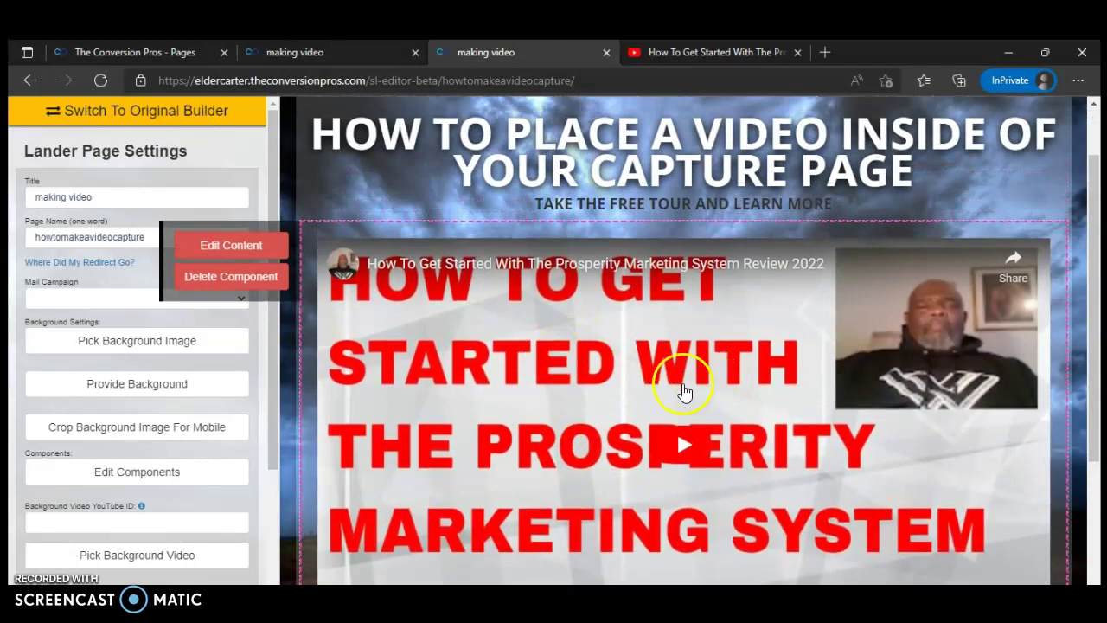
scroll(675, 388, "down", 1)
scroll(670, 389, "down", 1)
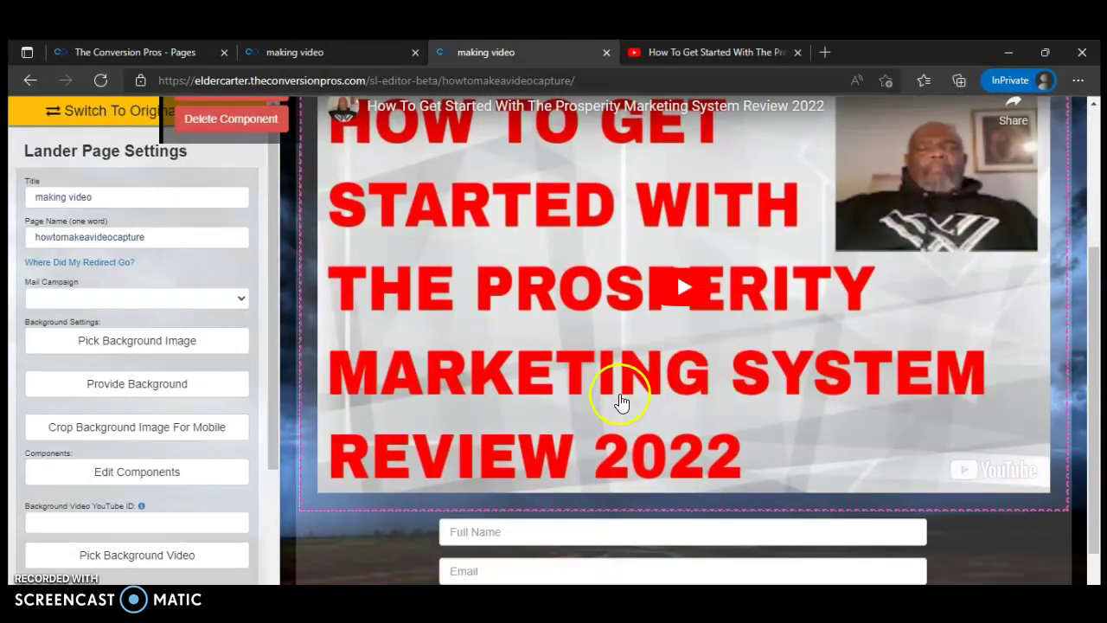
scroll(617, 403, "up", 1)
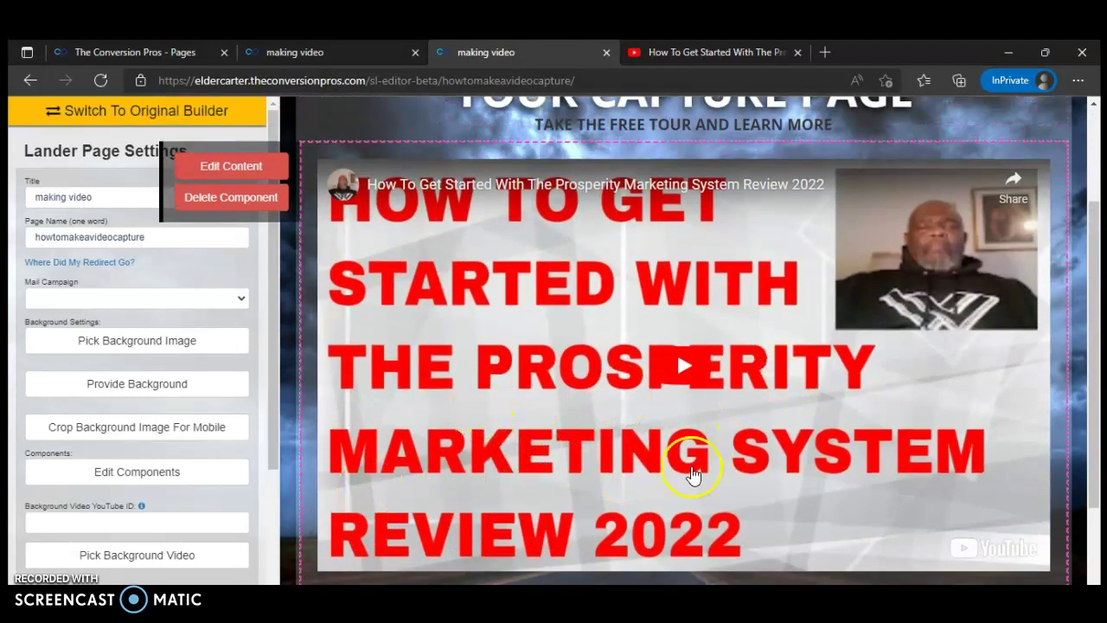
scroll(773, 442, "down", 1)
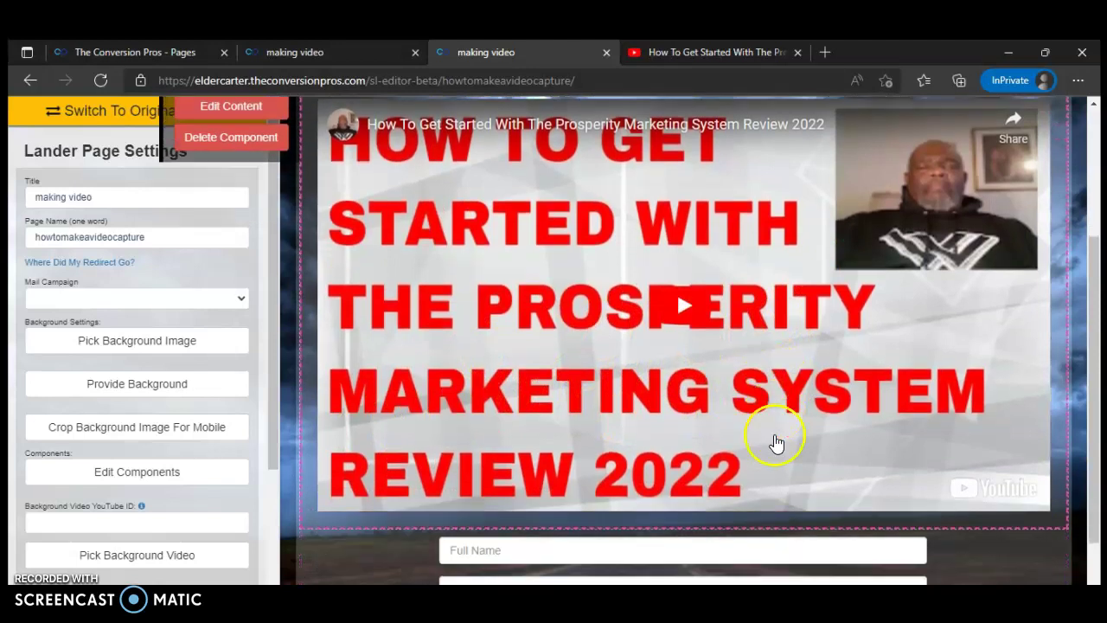
scroll(775, 439, "up", 2)
scroll(776, 439, "down", 3)
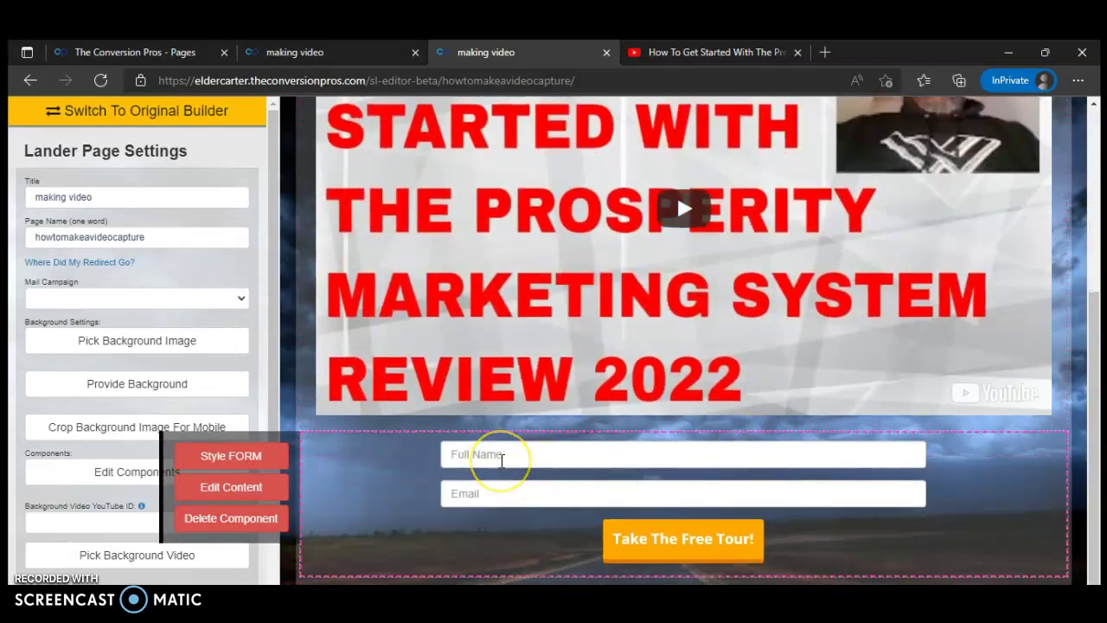
left_click(496, 492)
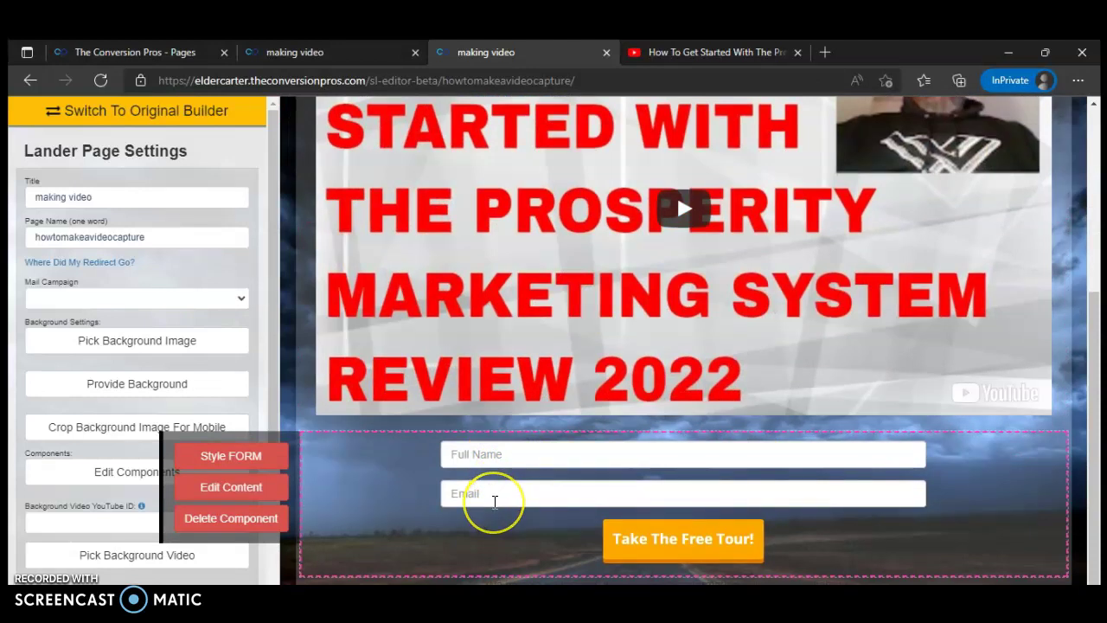
scroll(494, 499, "up", 3)
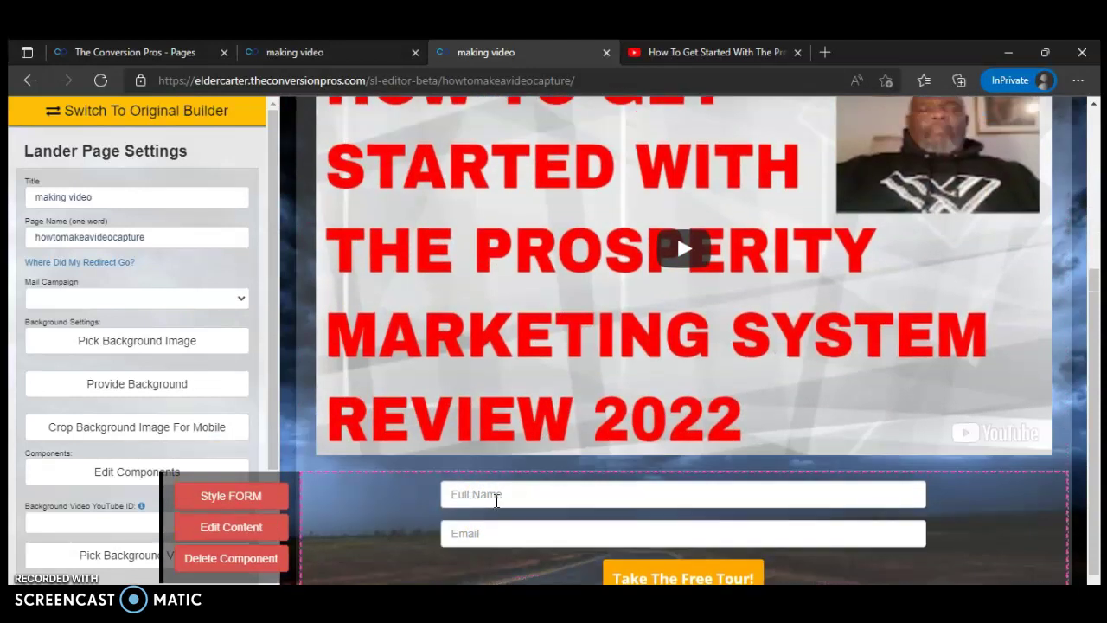
left_click(488, 493)
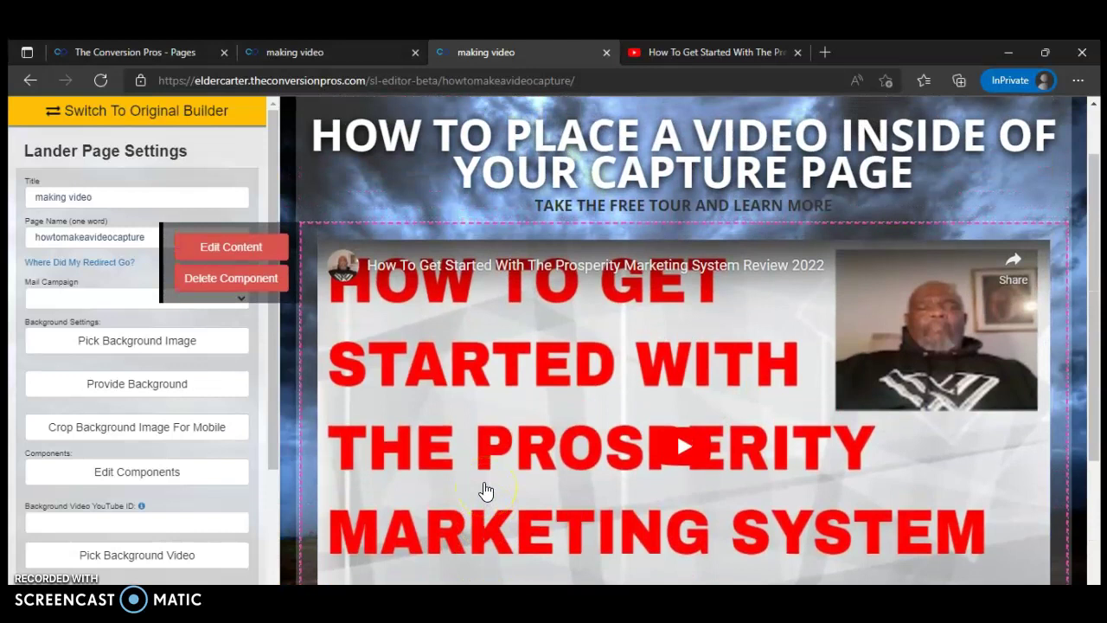
left_click(536, 210)
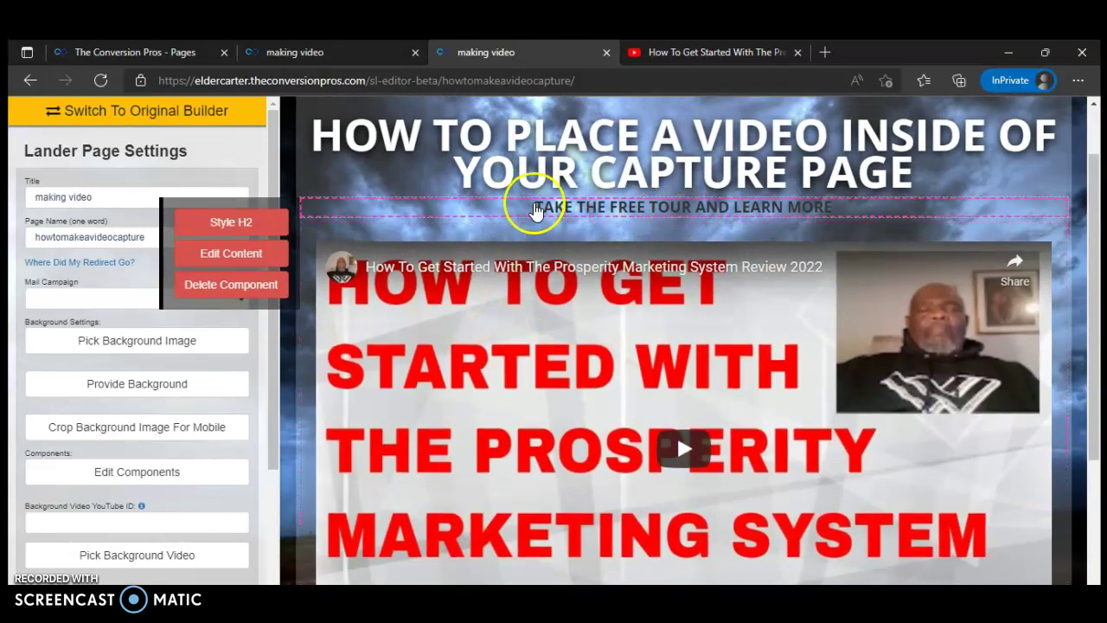
scroll(482, 198, "up", 1)
left_click(457, 421)
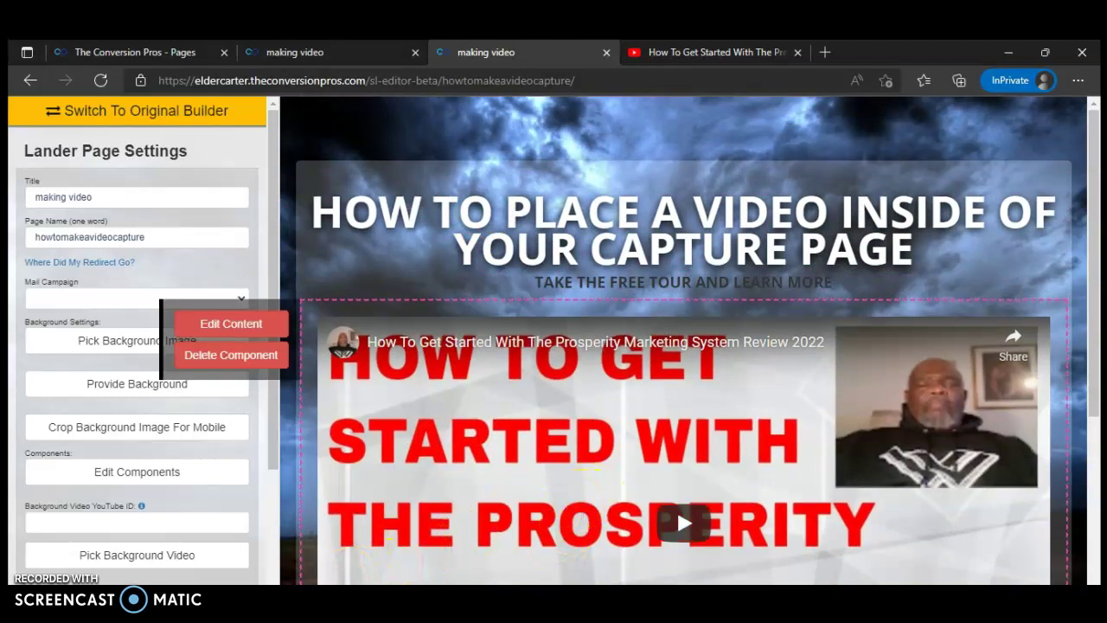
Step: Switch to the published capture page and scroll through its headline, video and name/email form
left_click(321, 216)
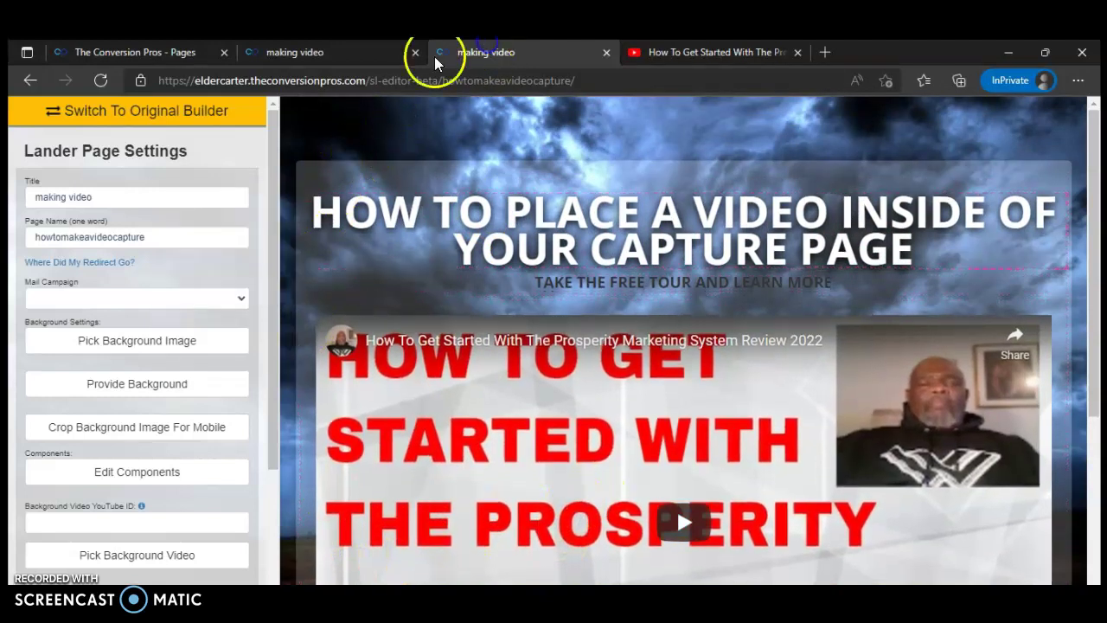
left_click(336, 52)
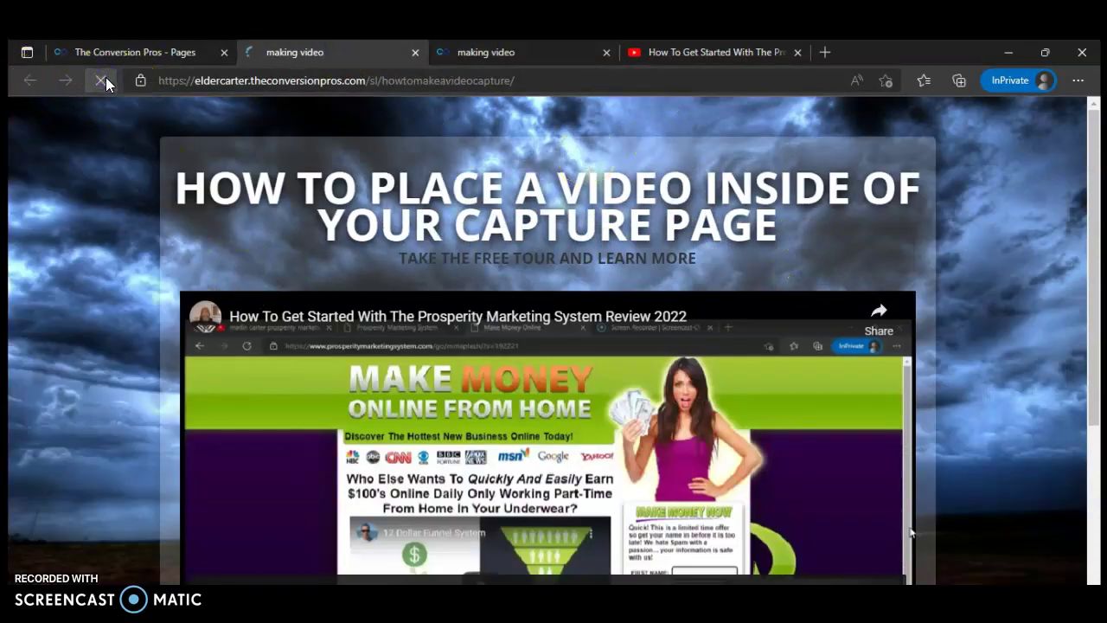
scroll(560, 274, "down", 1)
scroll(560, 275, "down", 2)
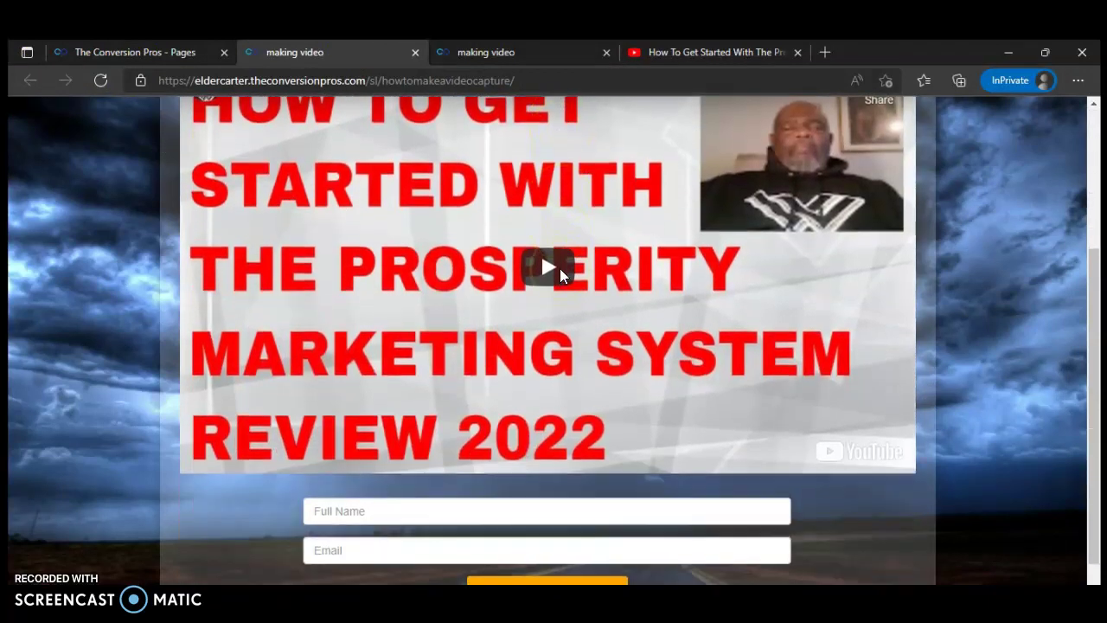
scroll(559, 275, "up", 3)
scroll(560, 275, "down", 1)
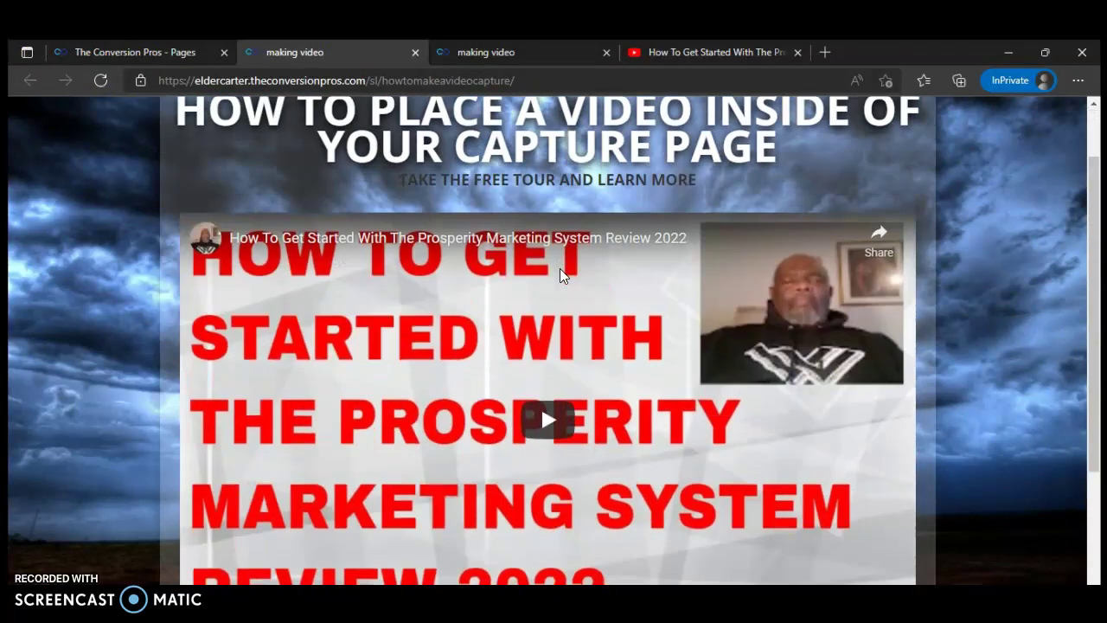